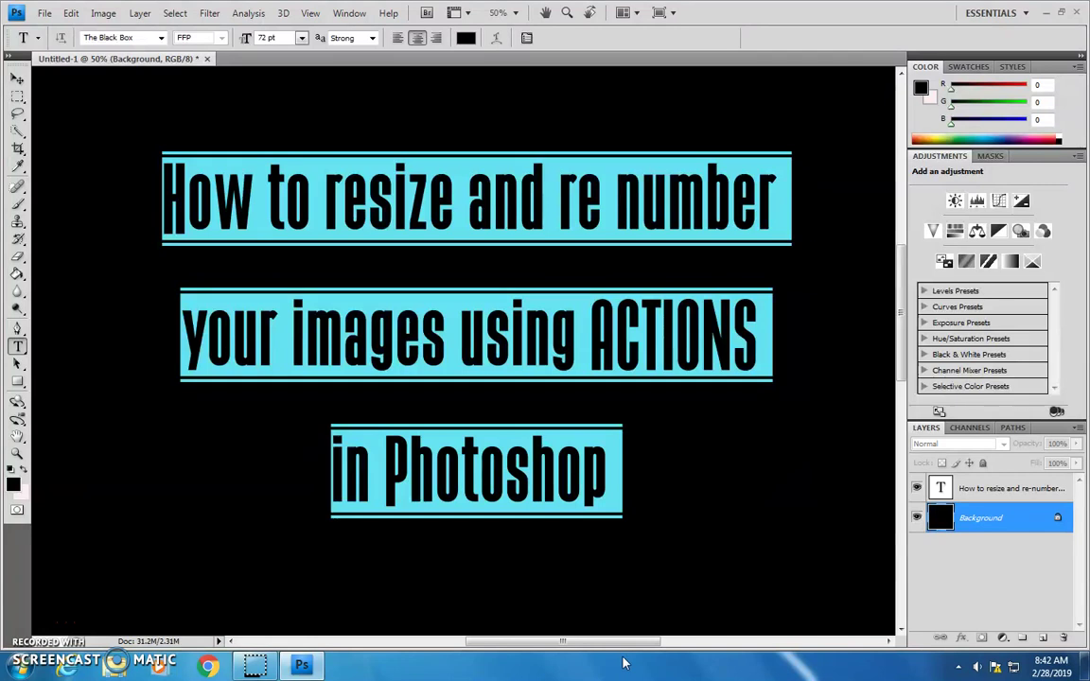
Switch to Windows Explorer and open the Stop Motion PRACTICE folder under My Drive, Ninth Grade, Space Settlement Video Project on Google Drive
{"action": "left_click", "coordinate": [115, 666]}
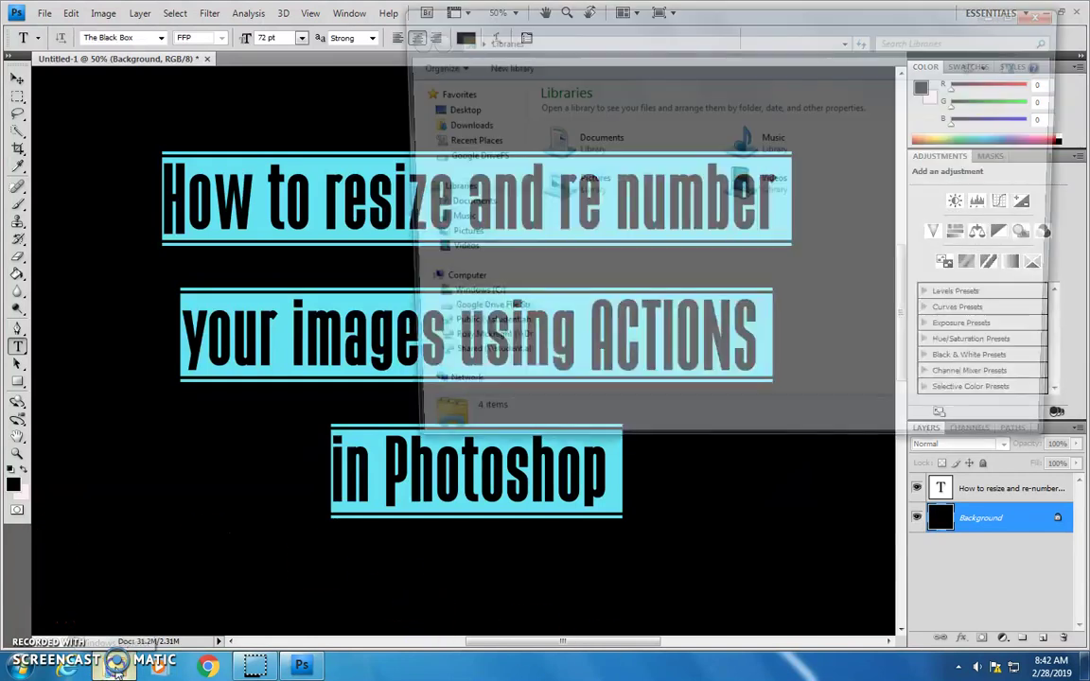
{"action": "left_click", "coordinate": [482, 161]}
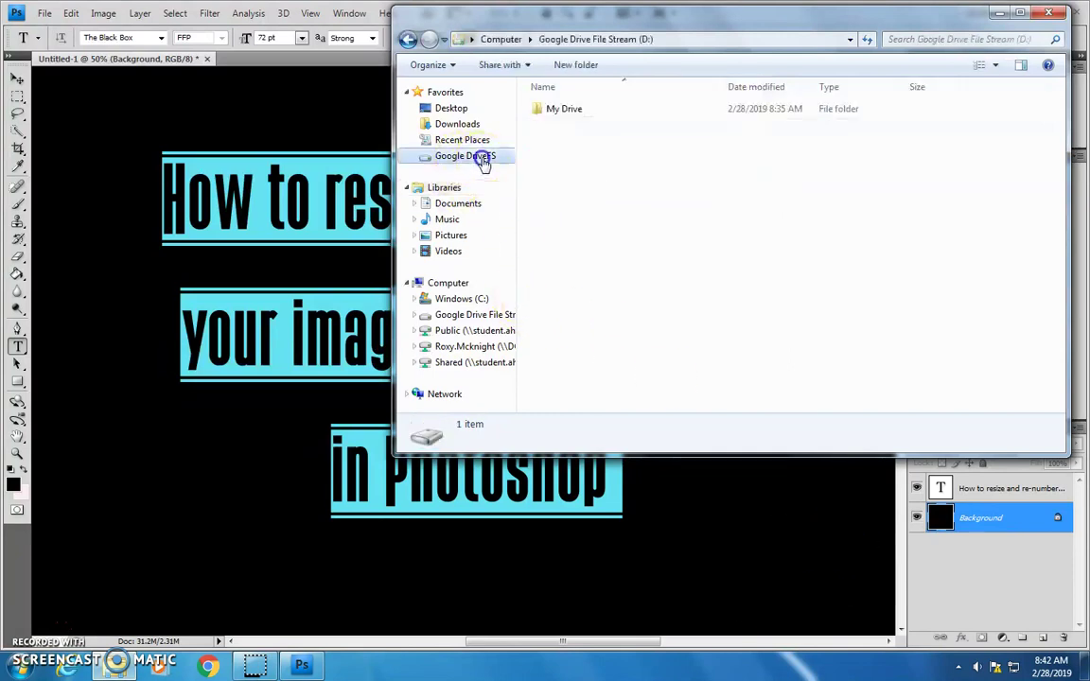
{"action": "double_click", "coordinate": [563, 113]}
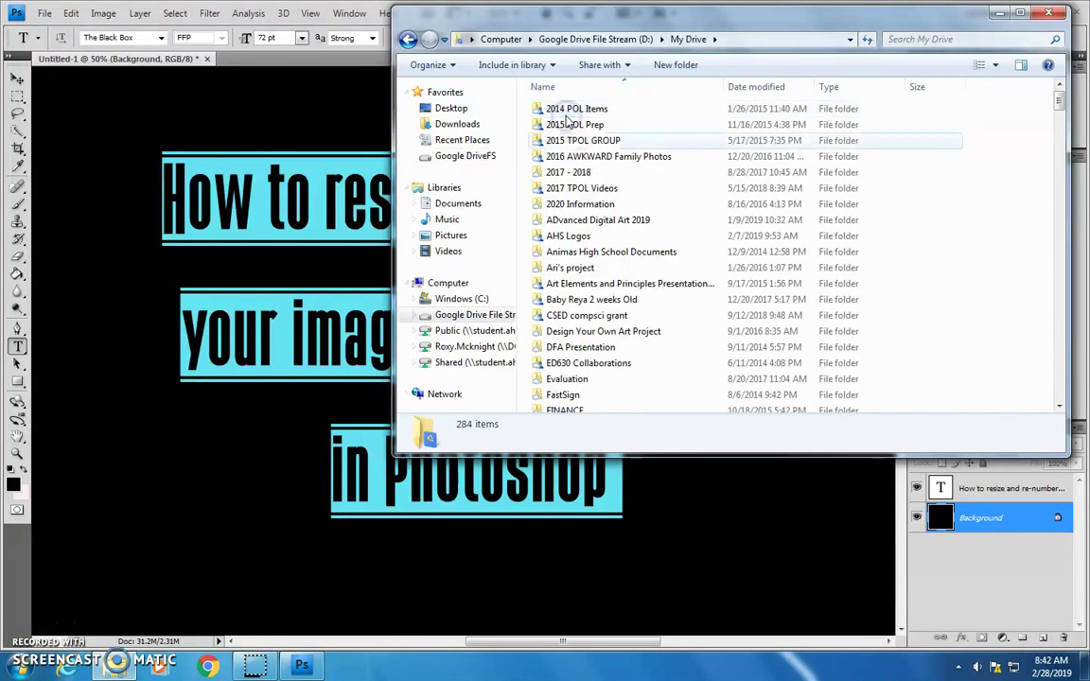
{"action": "scroll", "coordinate": [625, 329], "scroll_direction": "down", "scroll_amount": 5}
{"action": "double_click", "coordinate": [572, 292]}
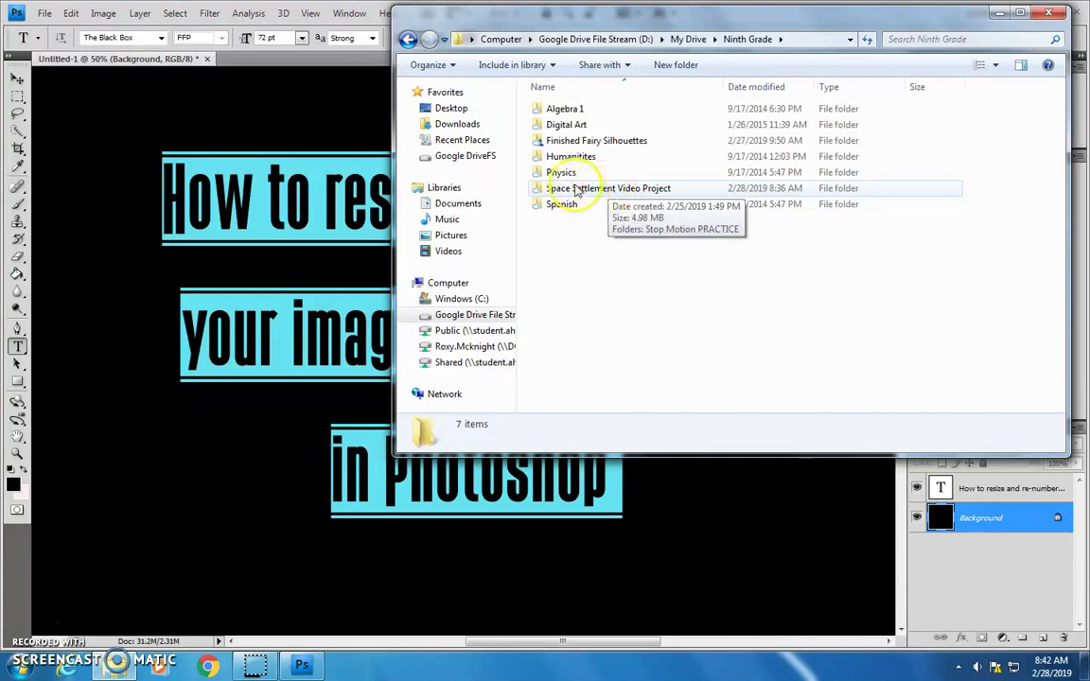
{"action": "double_click", "coordinate": [670, 189]}
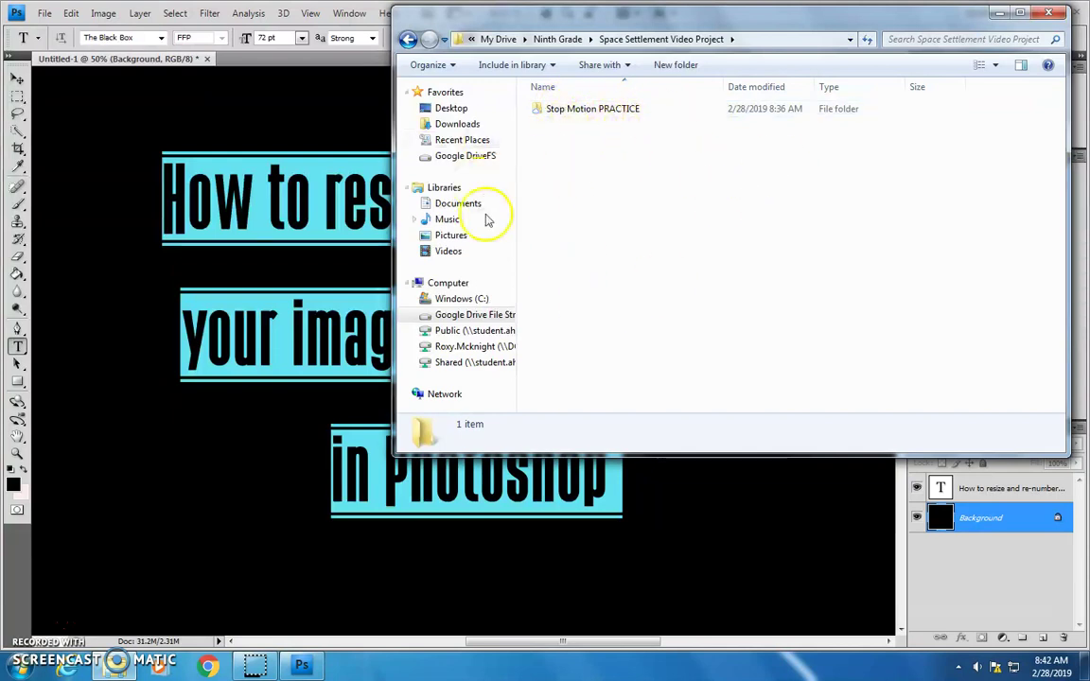
{"action": "double_click", "coordinate": [595, 110]}
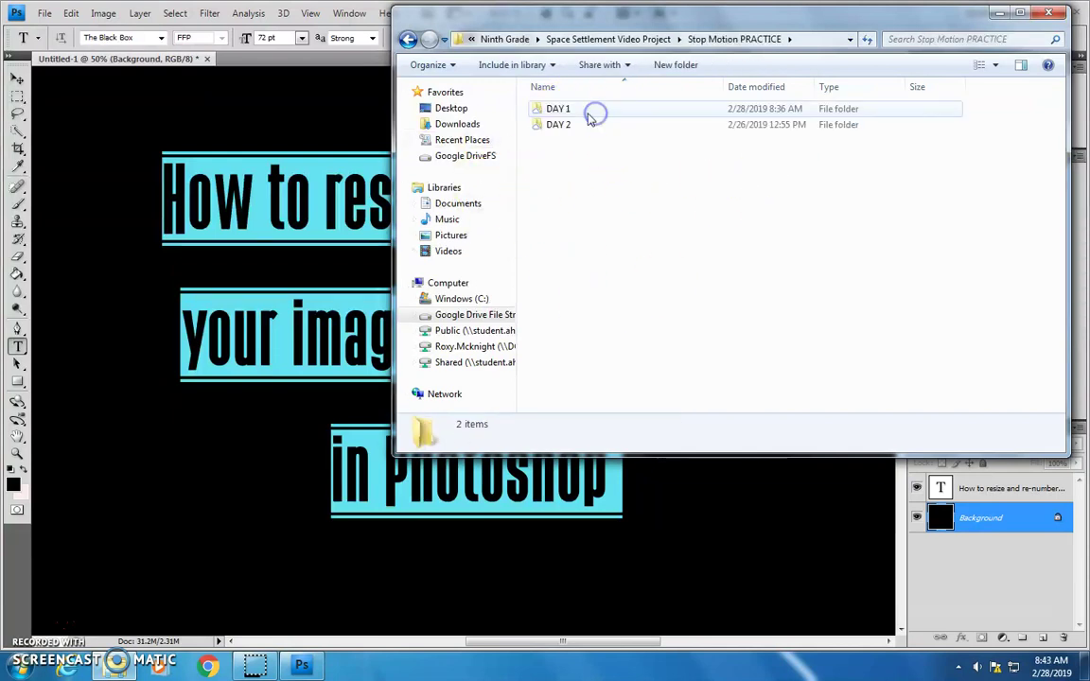
Look through the images in the DAY 1 and DAY 2 folders
{"action": "double_click", "coordinate": [561, 109]}
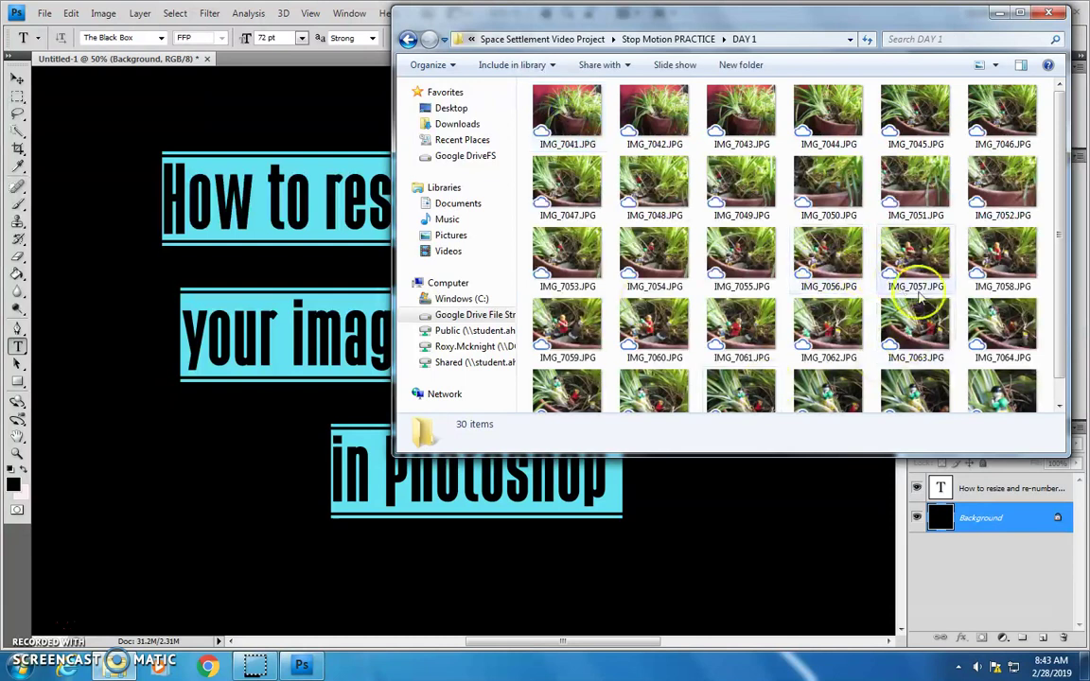
{"action": "left_click_drag", "start_coordinate": [1058, 156], "coordinate": [1056, 122]}
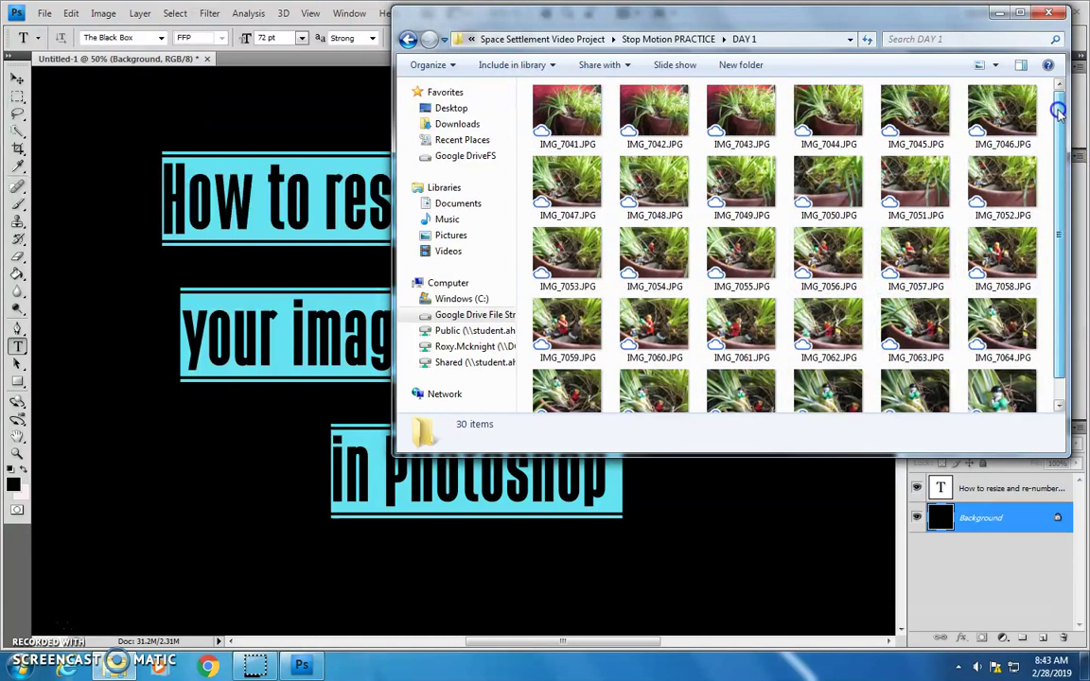
{"action": "left_click", "coordinate": [408, 39]}
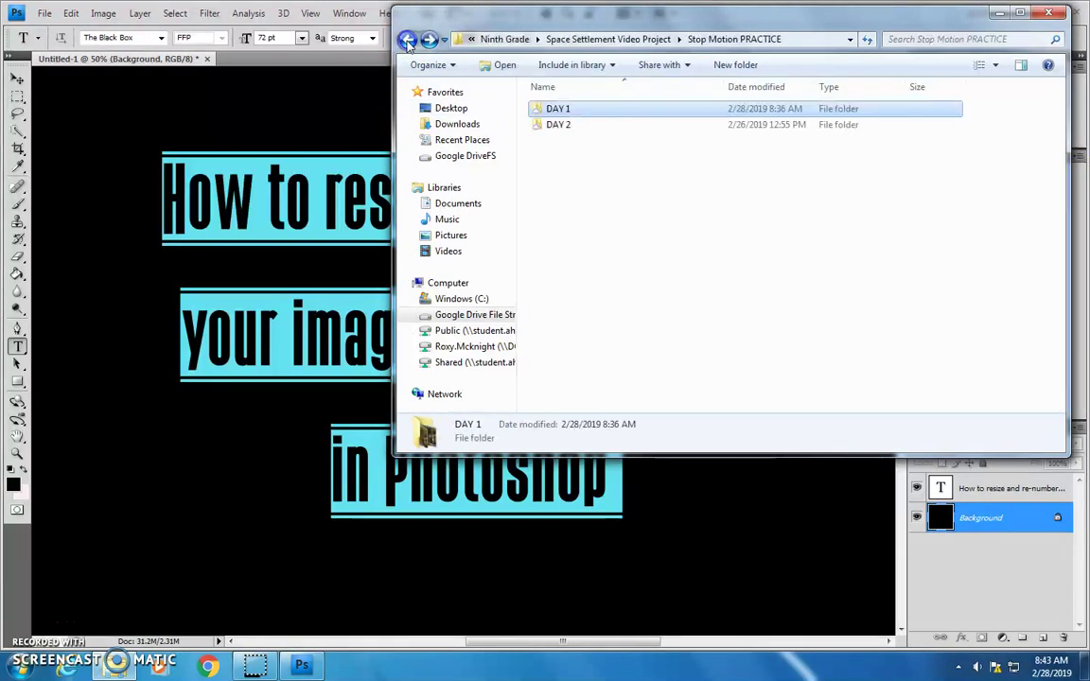
{"action": "double_click", "coordinate": [574, 127]}
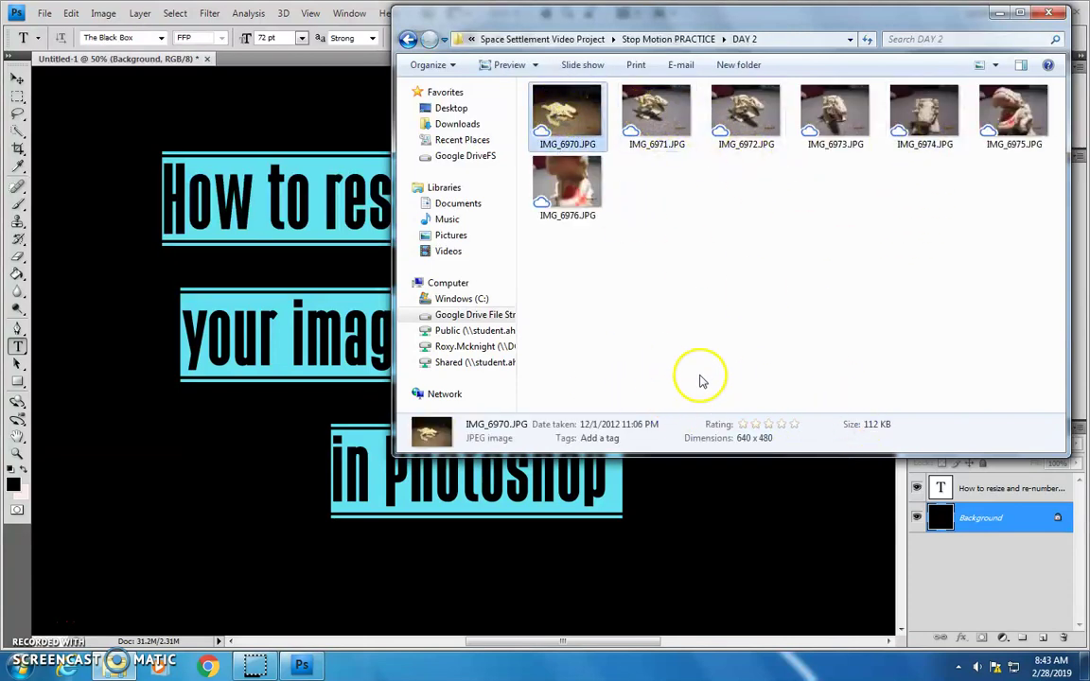
{"action": "left_click", "coordinate": [407, 40]}
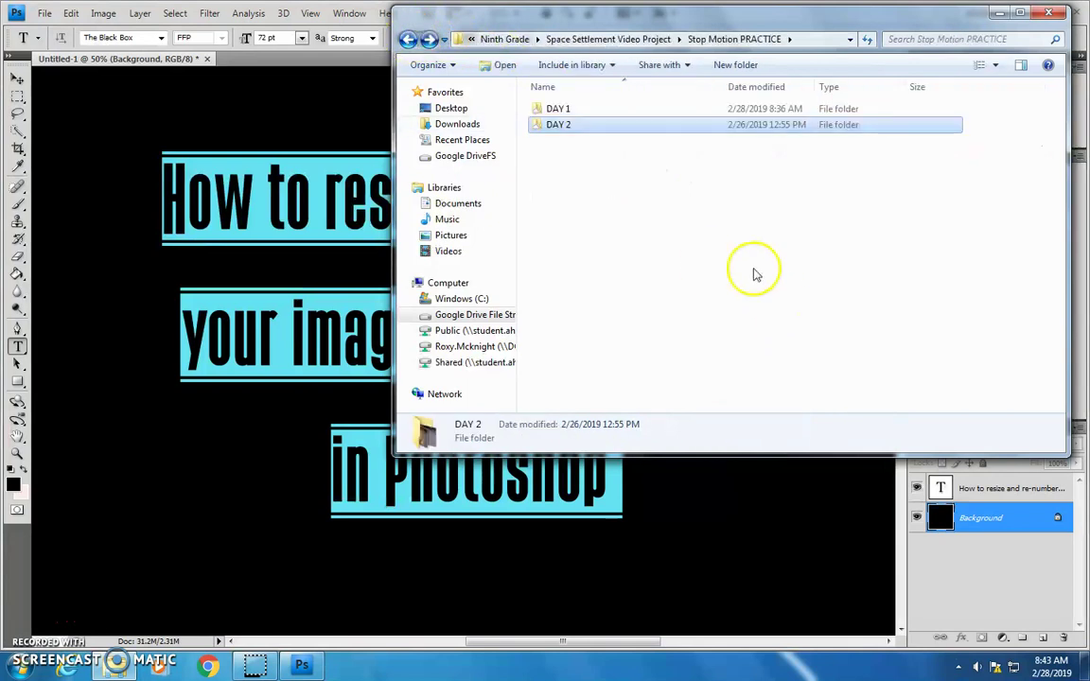
{"action": "double_click", "coordinate": [558, 109]}
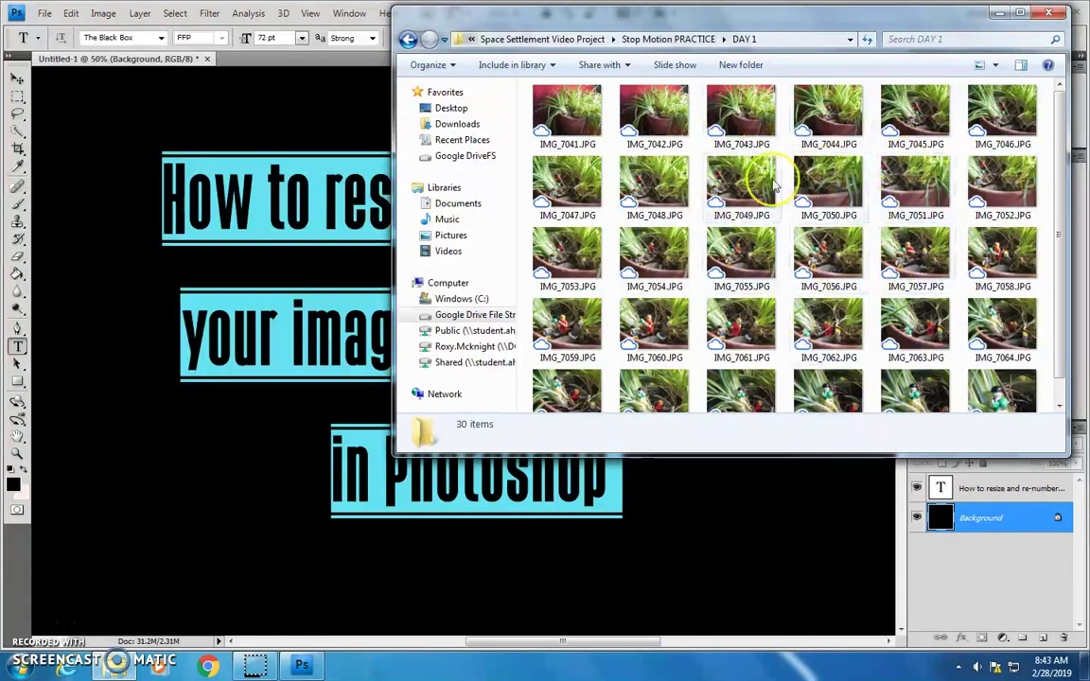
{"action": "left_click_drag", "start_coordinate": [1070, 164], "coordinate": [1057, 124]}
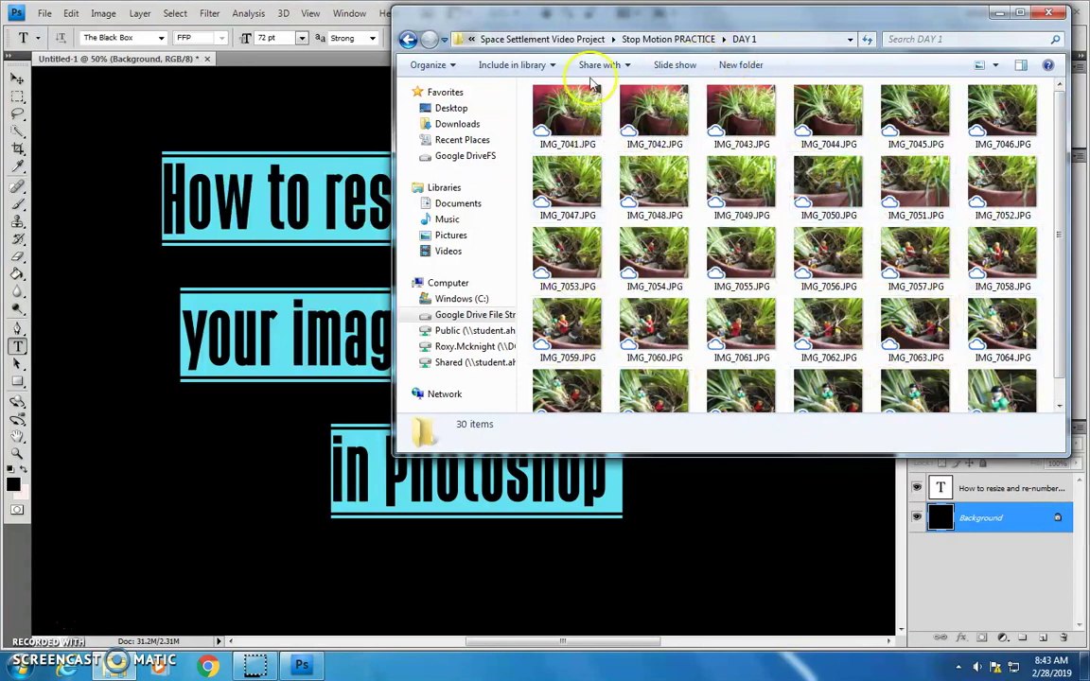
Duplicate the DAY 1 folder within the Stop Motion PRACTICE folder as a backup
{"action": "left_click", "coordinate": [408, 39]}
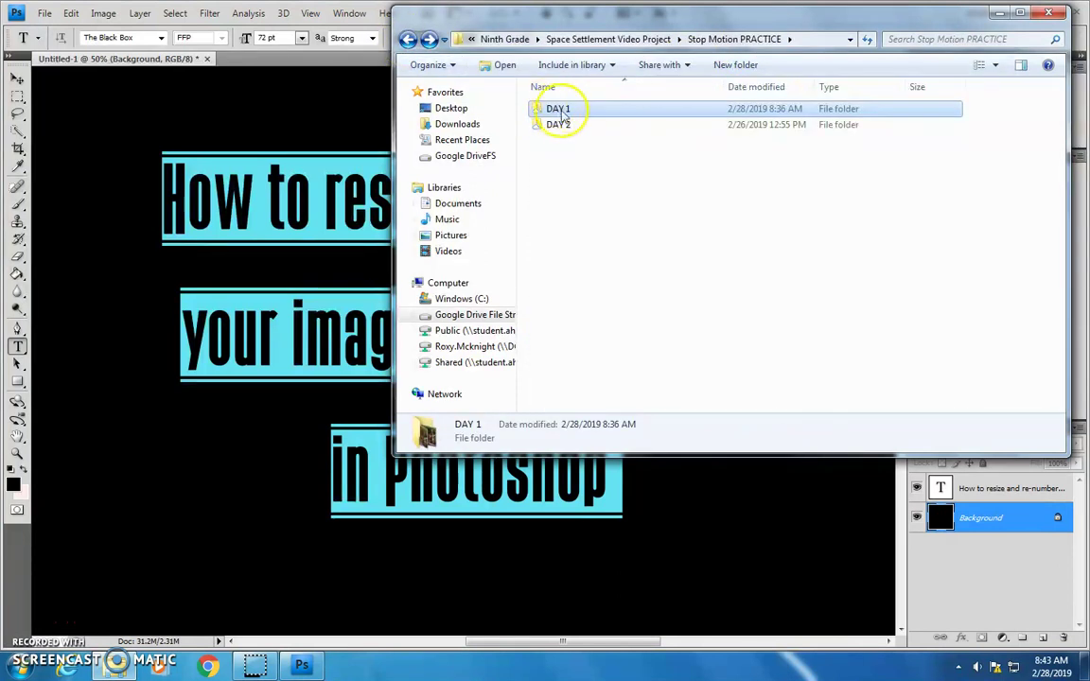
{"action": "right_click", "coordinate": [586, 112]}
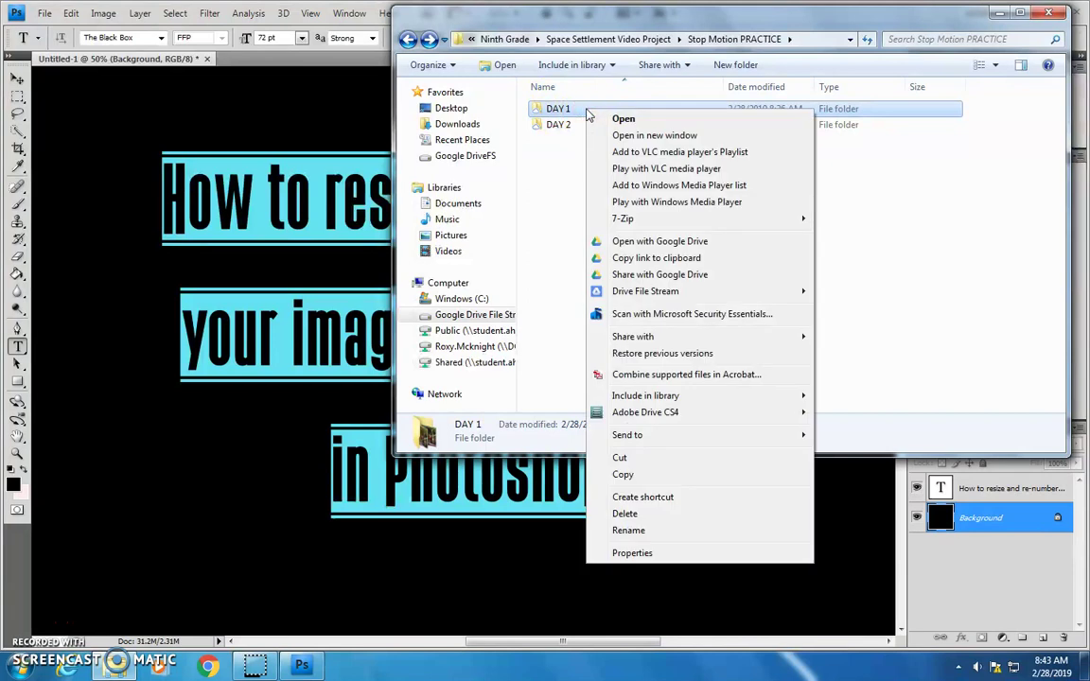
{"action": "left_click", "coordinate": [623, 475]}
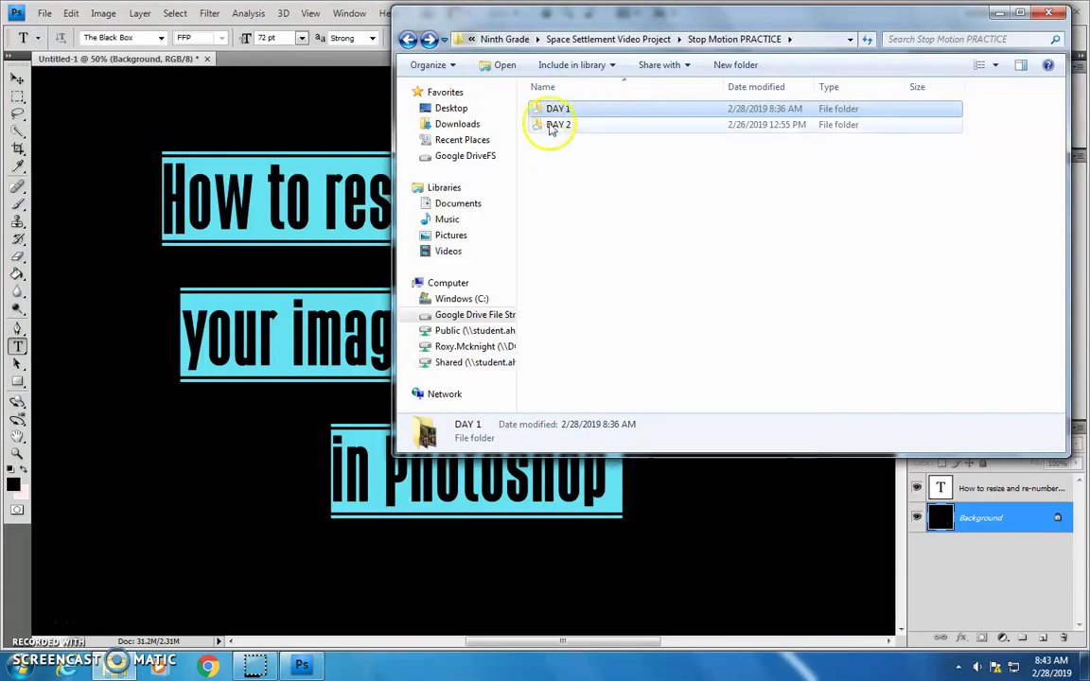
{"action": "right_click", "coordinate": [604, 216]}
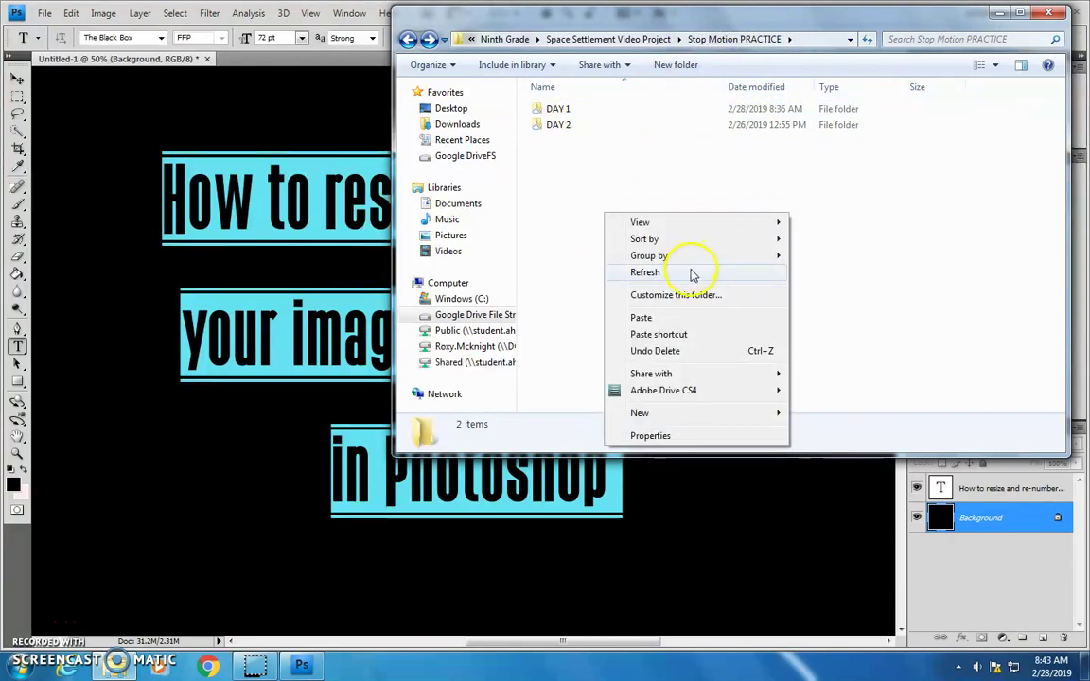
{"action": "left_click", "coordinate": [640, 317]}
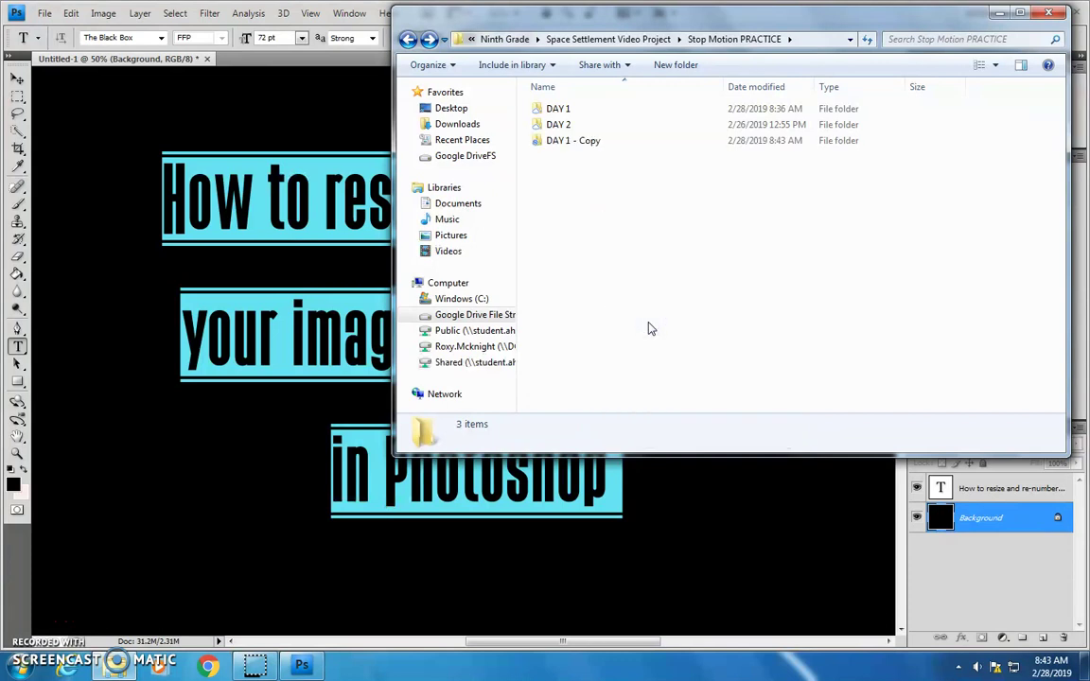
{"action": "left_click", "coordinate": [573, 139]}
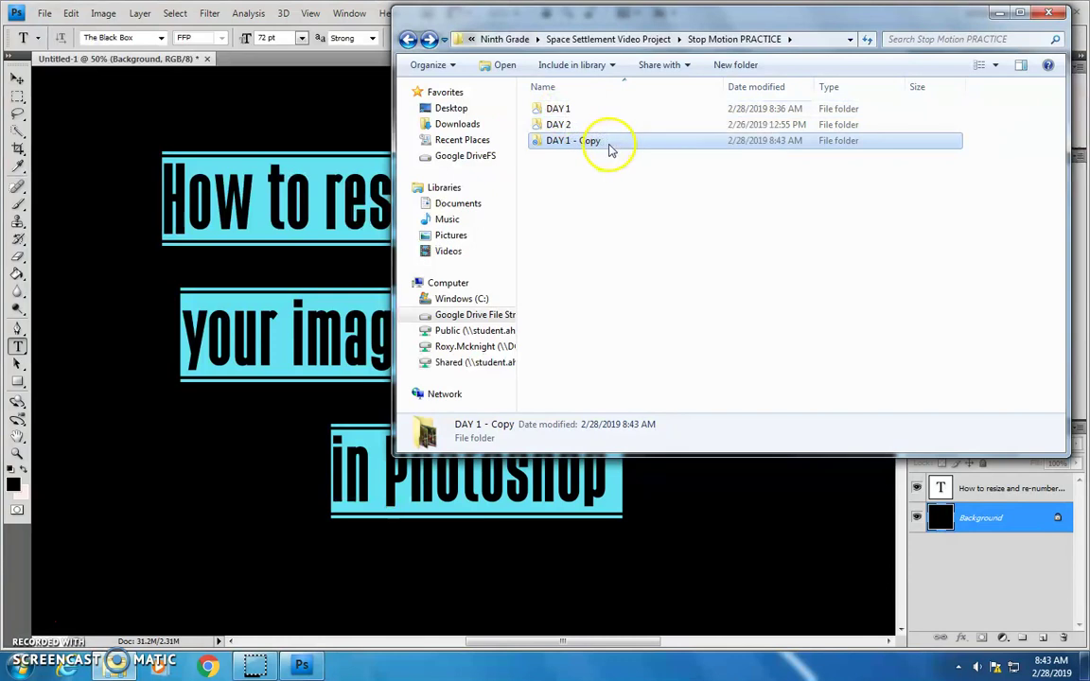
Create a folder named RESIZED & RENUMBERED inside the original DAY 1 folder
{"action": "double_click", "coordinate": [558, 111]}
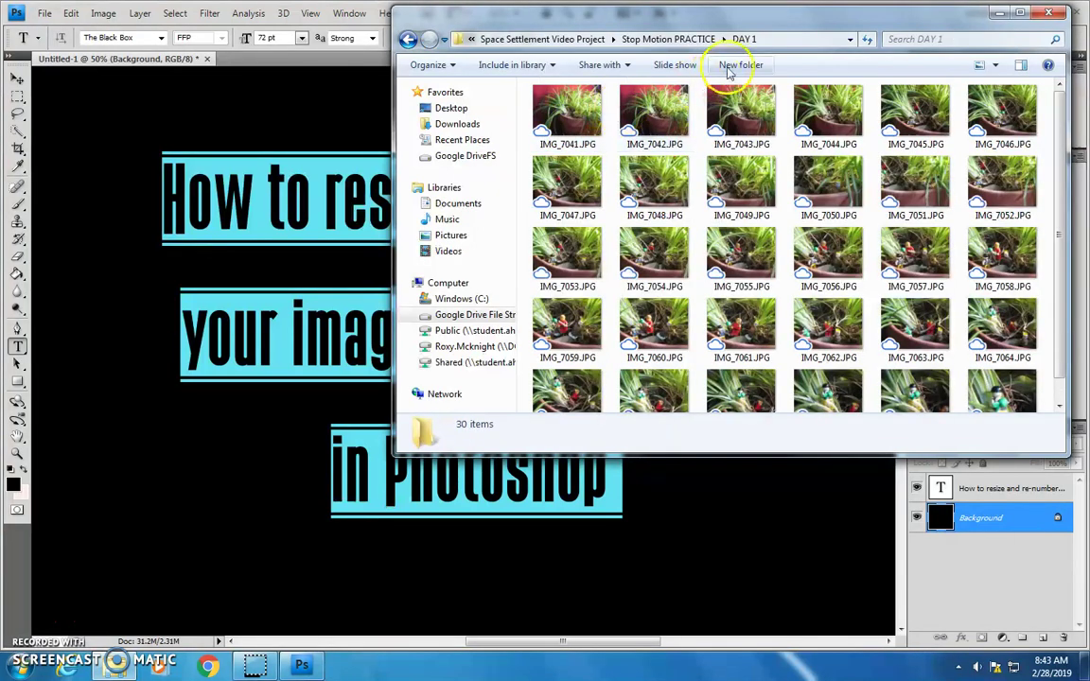
{"action": "left_click", "coordinate": [741, 70]}
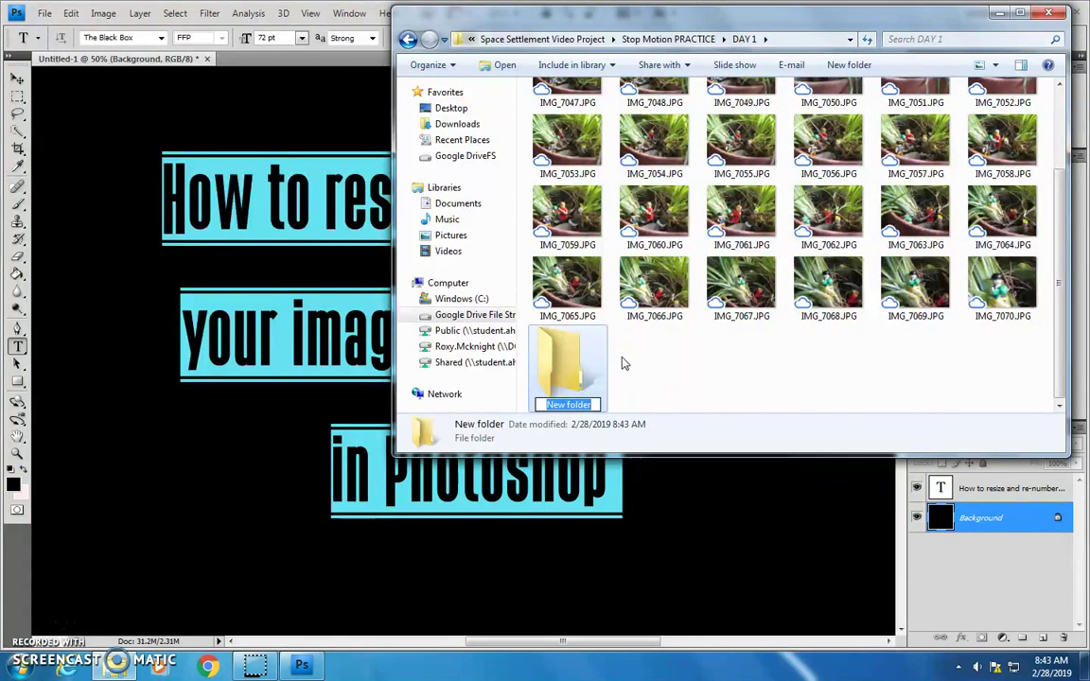
{"action": "type", "text": "RE"}
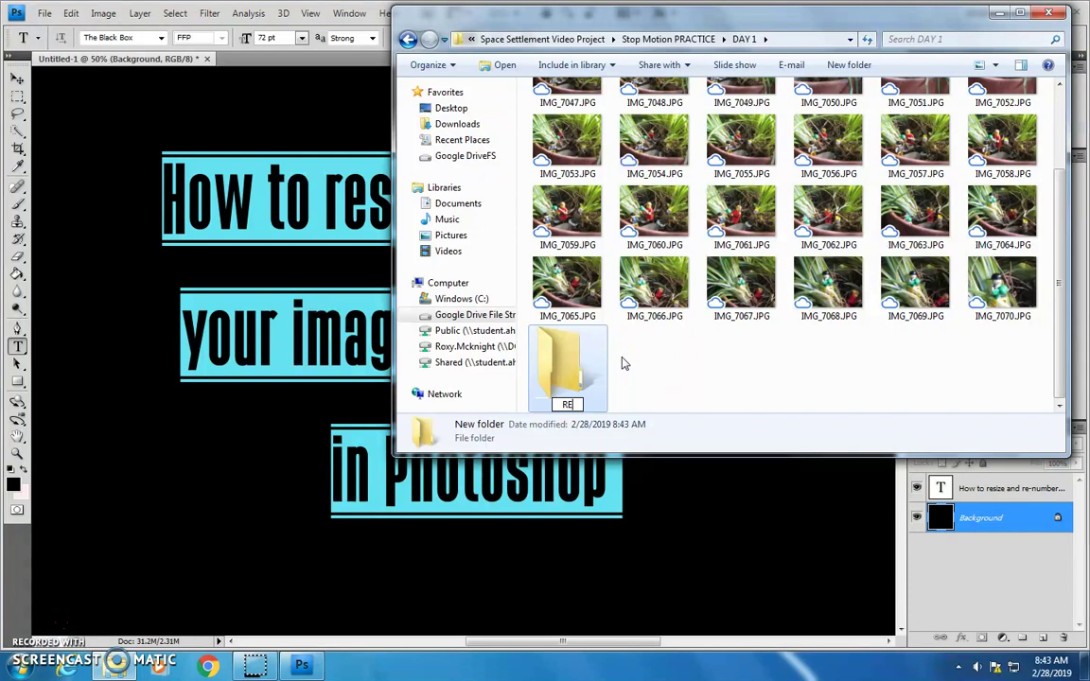
{"action": "type", "text": "SIZED & RENUM"}
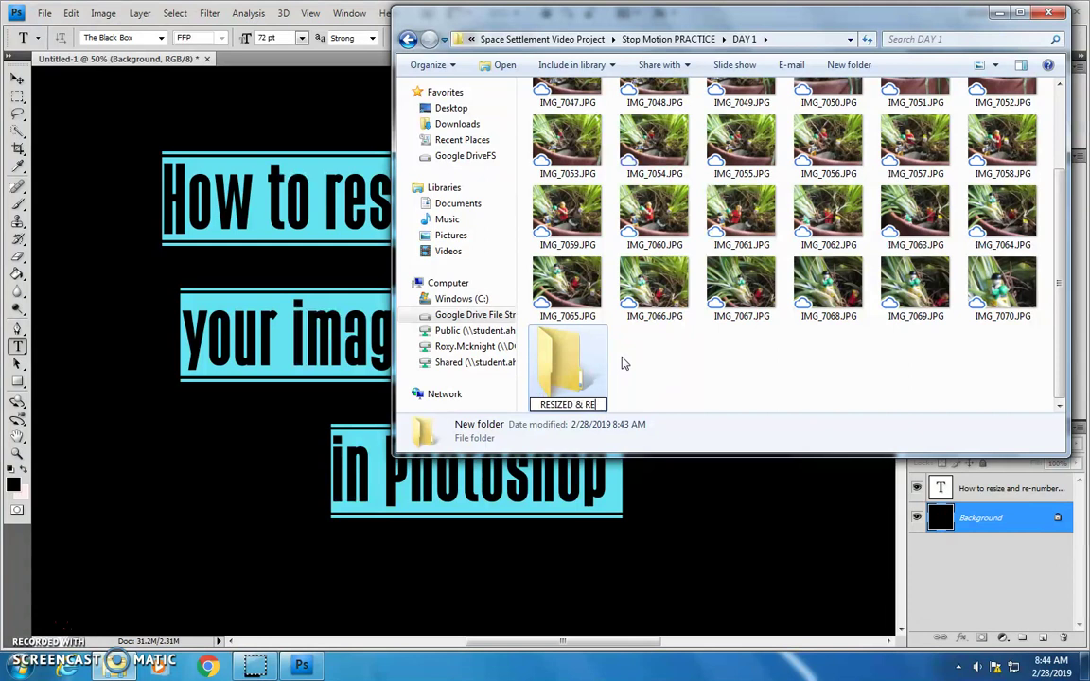
{"action": "type", "text": "BERED"}
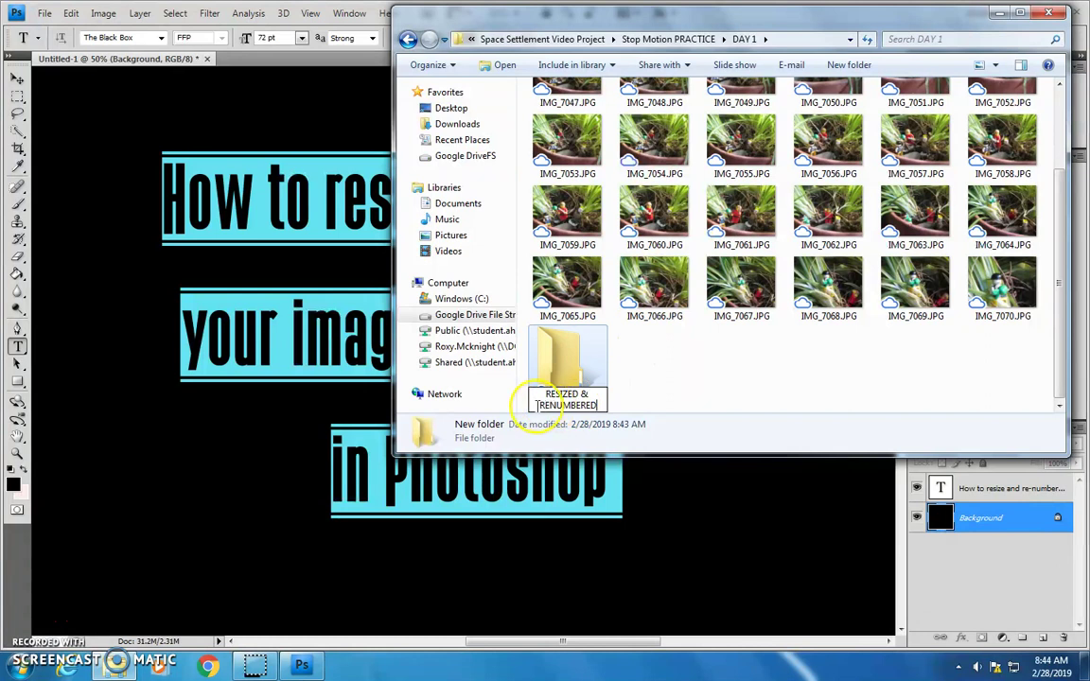
{"action": "left_click", "coordinate": [660, 321]}
{"action": "left_click", "coordinate": [629, 380]}
{"action": "left_click", "coordinate": [667, 377]}
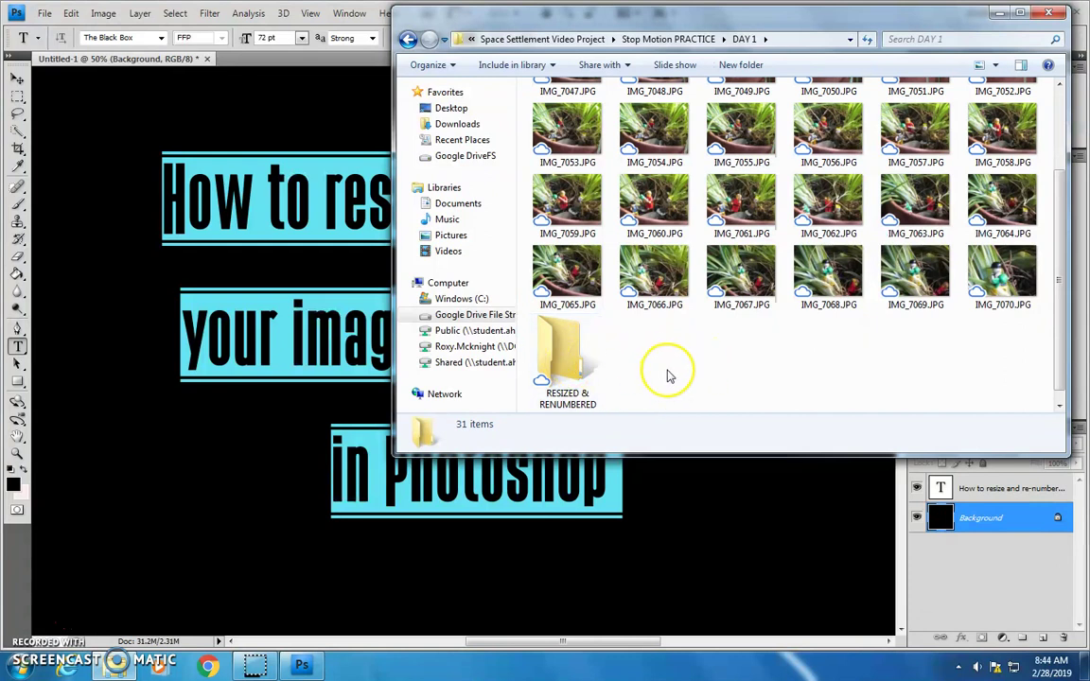
Bring up the default program selection for IMG_7041.JPG, the first image in DAY 1
{"action": "scroll", "coordinate": [667, 376], "scroll_direction": "up", "scroll_amount": 2}
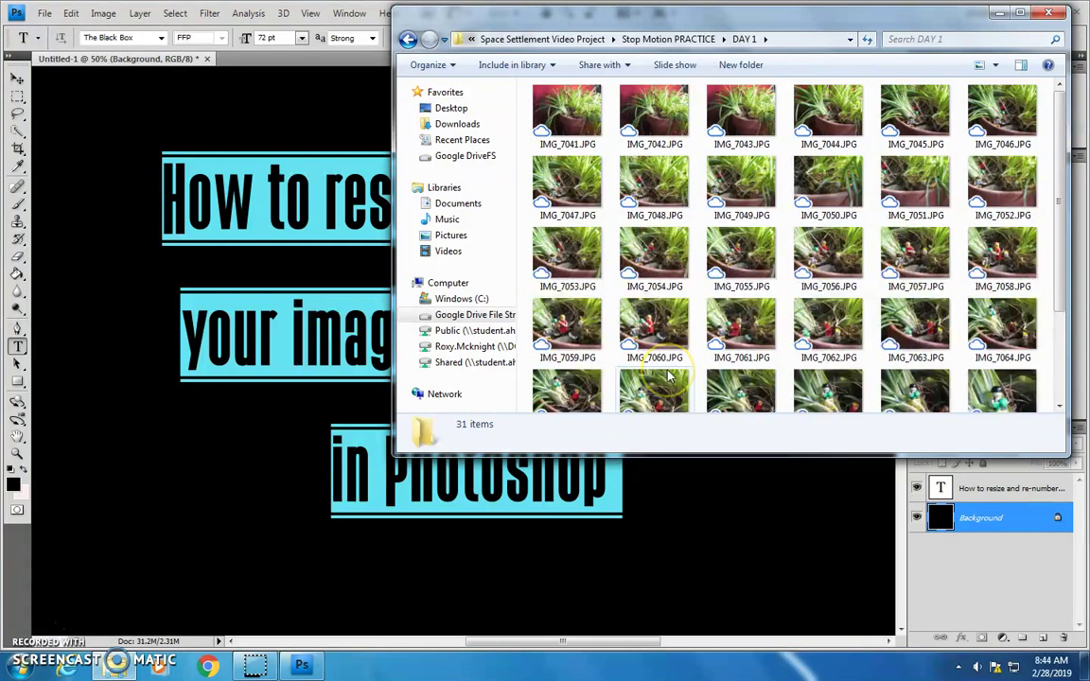
{"action": "left_click", "coordinate": [578, 115]}
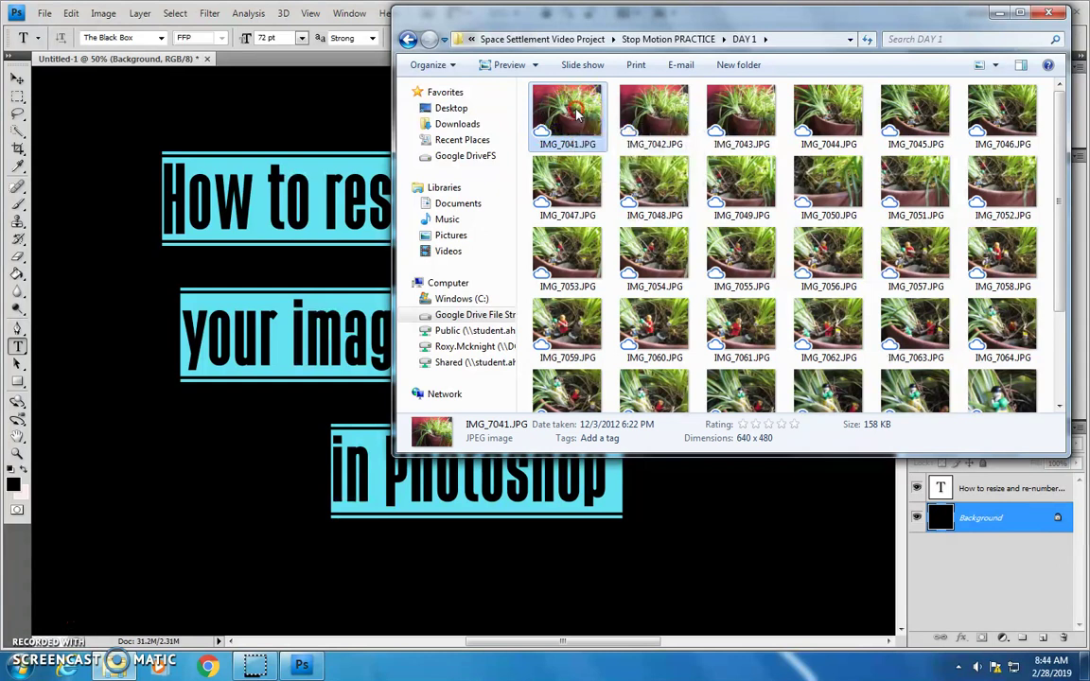
{"action": "right_click", "coordinate": [577, 114]}
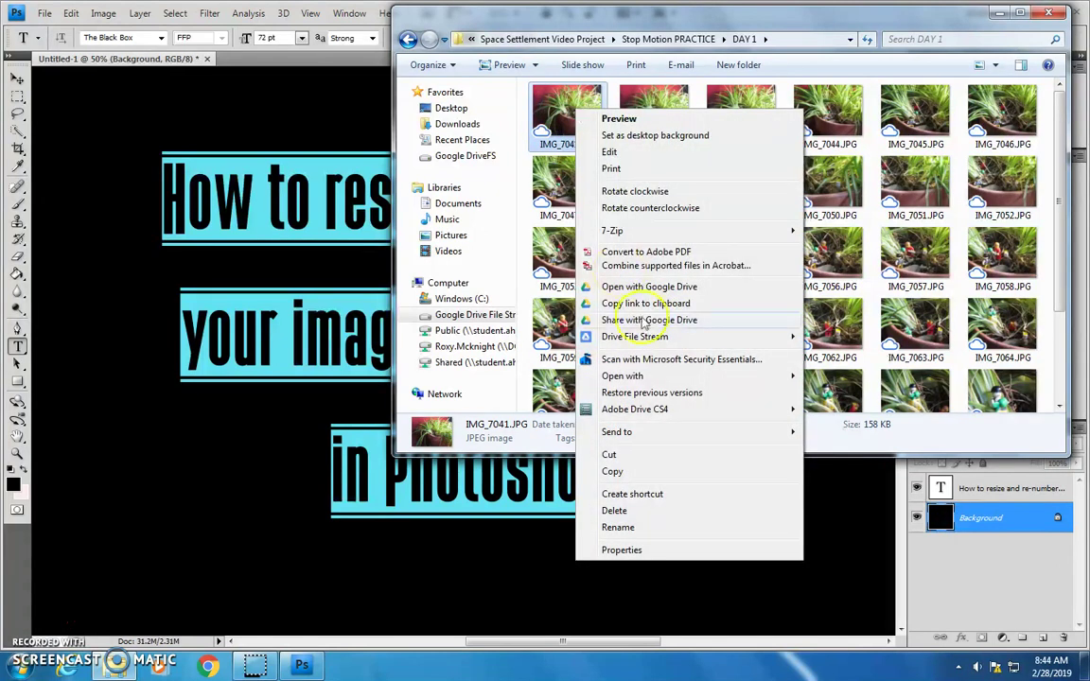
{"action": "mouse_move", "coordinate": [790, 375]}
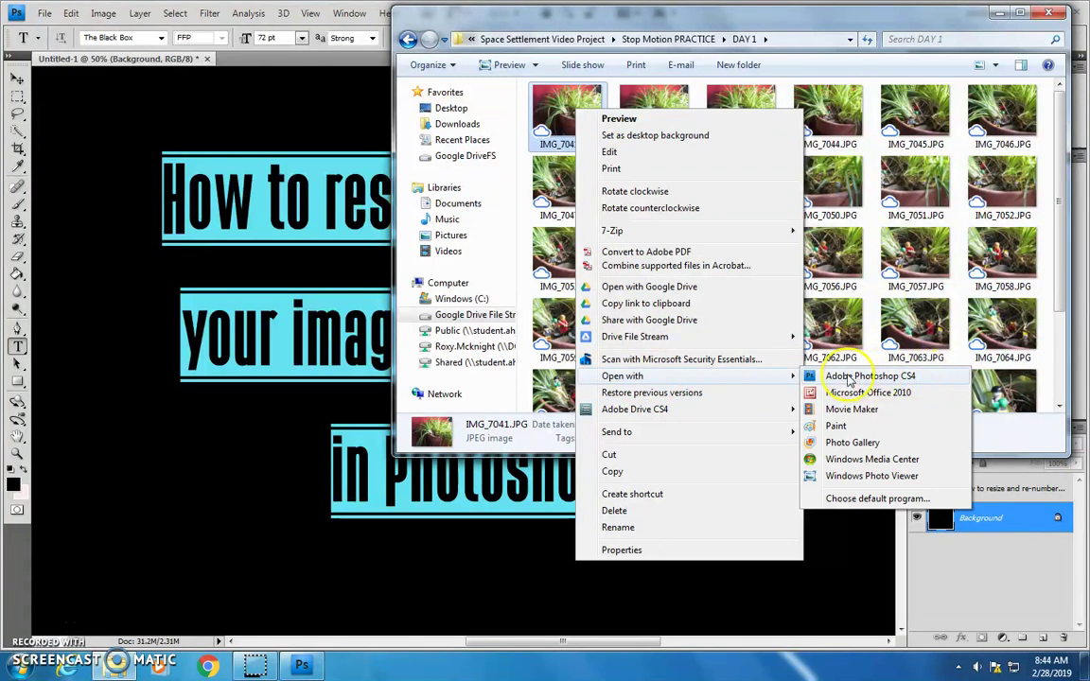
{"action": "left_click", "coordinate": [866, 499]}
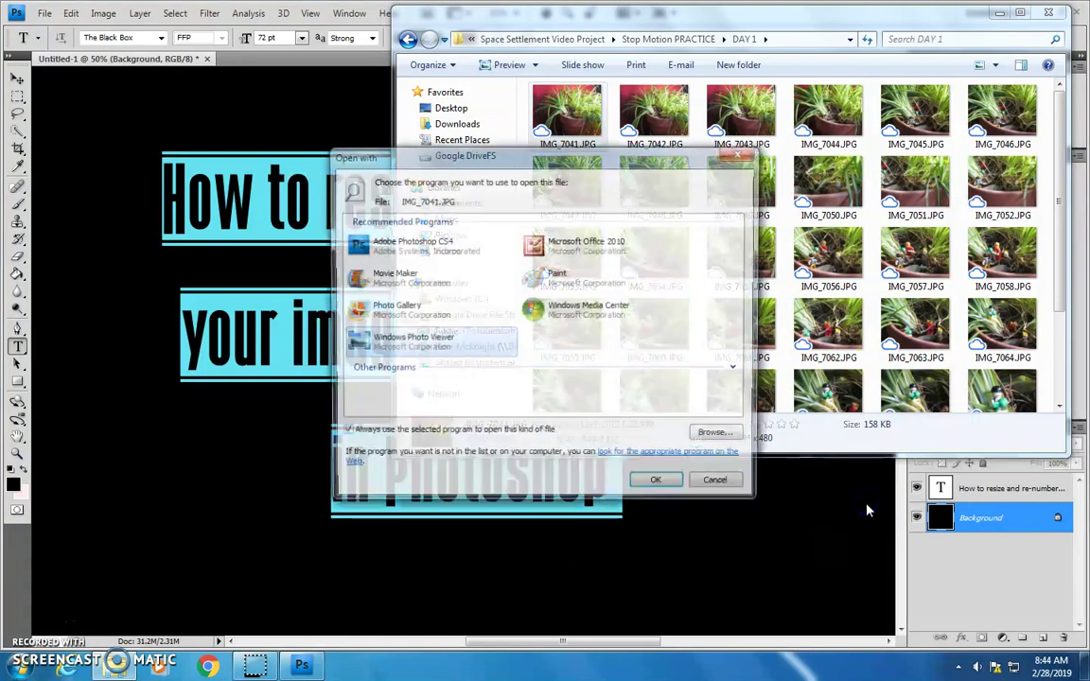
Set Photoshop.exe from the Adobe Photoshop CS4 (64 Bit) program folder as the default program for JPG files and open IMG_7041.JPG
{"action": "left_click", "coordinate": [719, 435]}
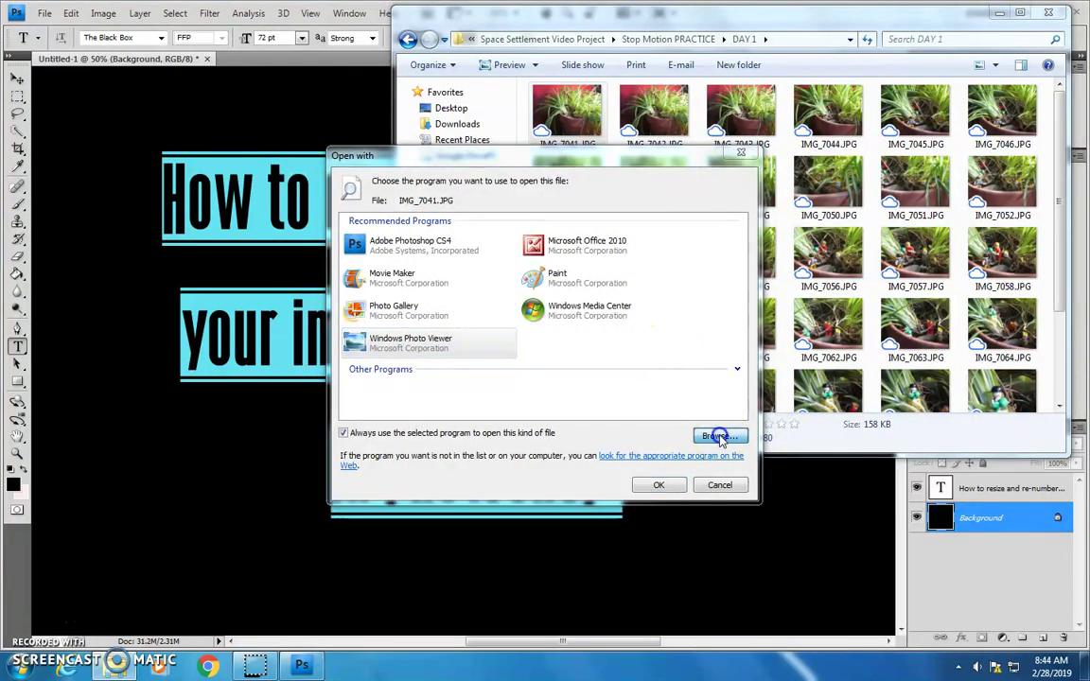
{"action": "double_click", "coordinate": [503, 287]}
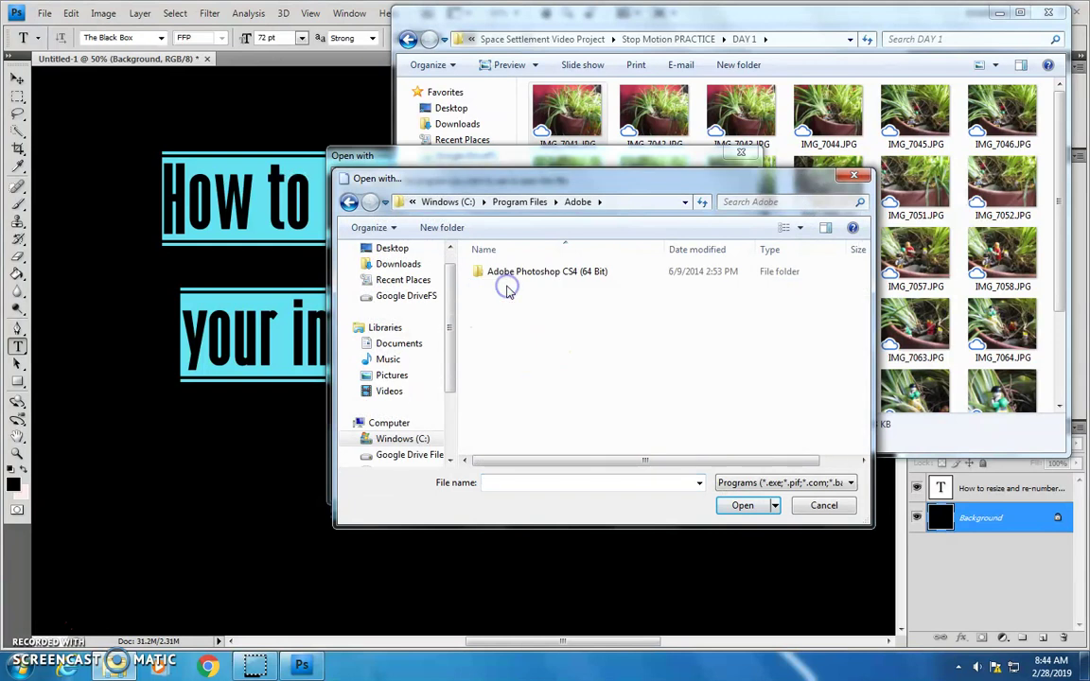
{"action": "double_click", "coordinate": [519, 275]}
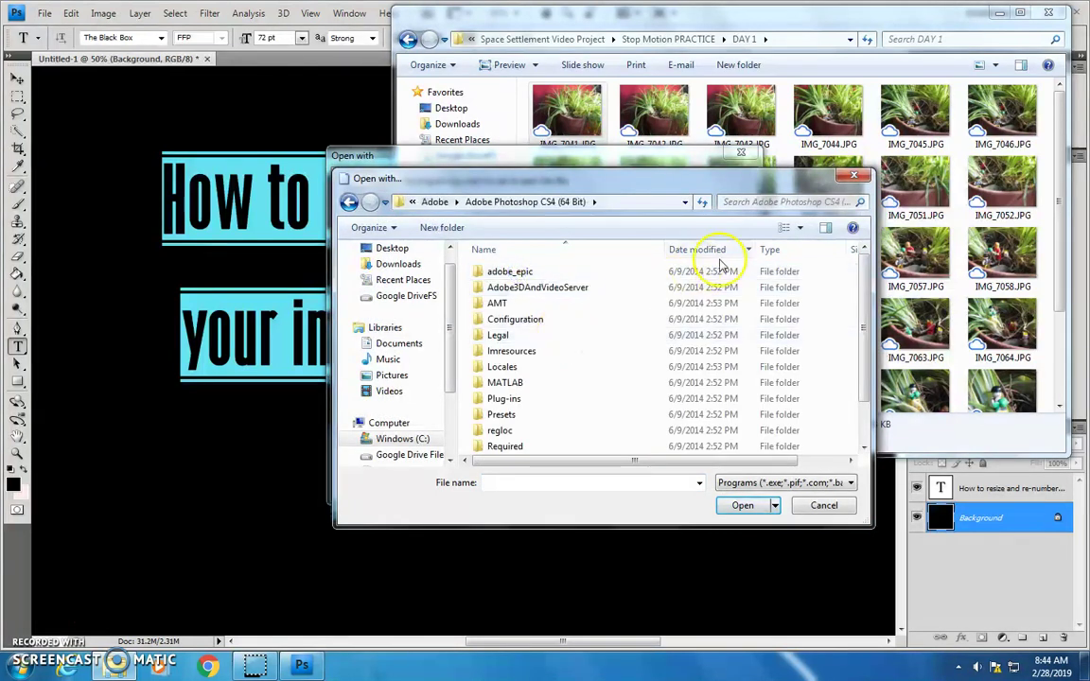
{"action": "left_click_drag", "start_coordinate": [862, 317], "coordinate": [857, 369]}
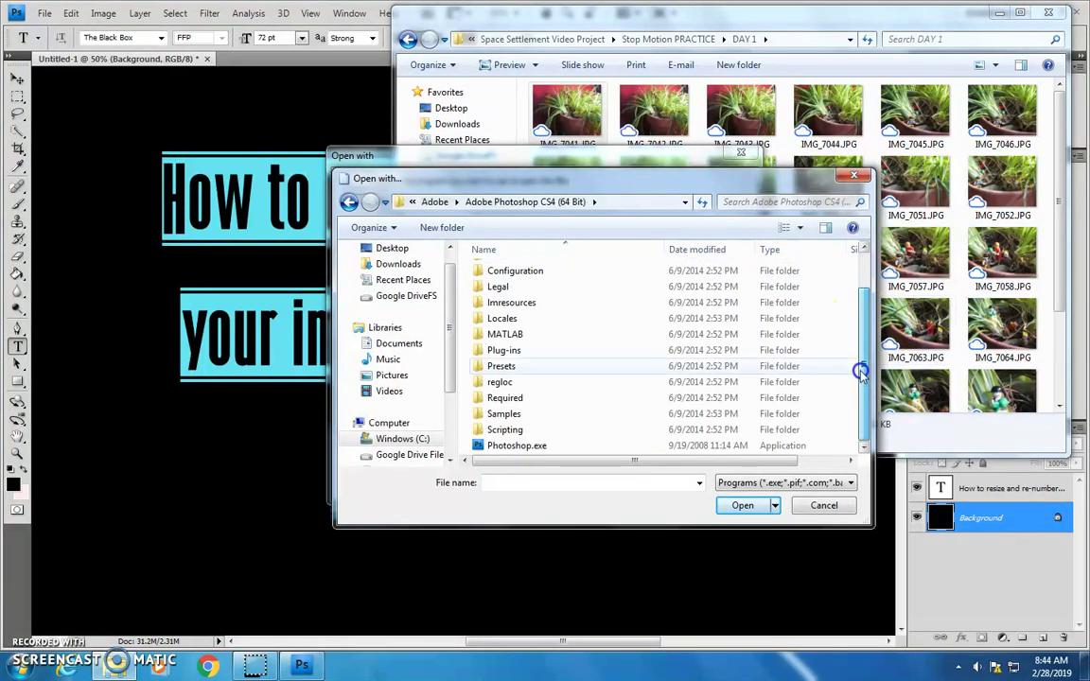
{"action": "left_click", "coordinate": [530, 445]}
{"action": "left_click", "coordinate": [743, 506]}
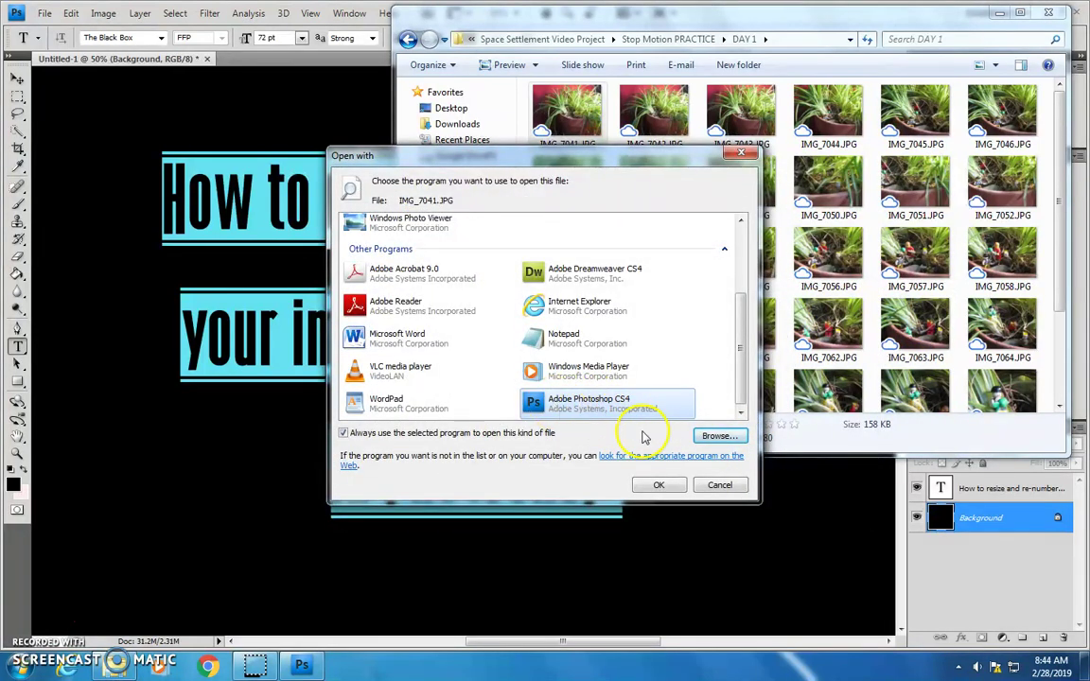
{"action": "left_click", "coordinate": [646, 487]}
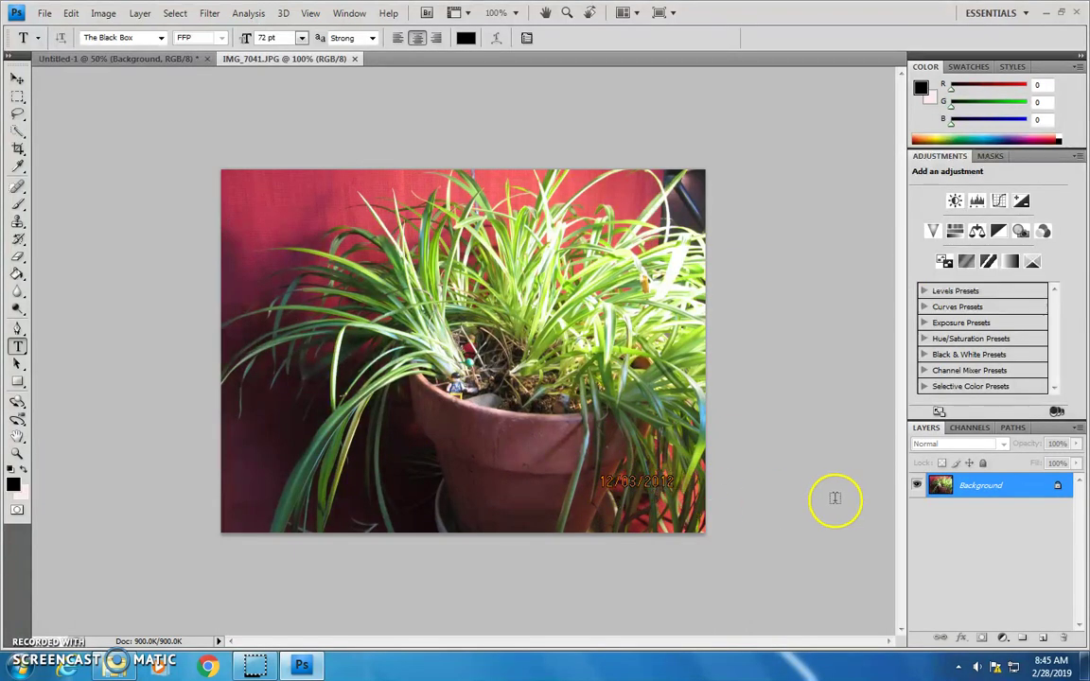
Open IMG_7042.JPG from the DAY 1 folder and close the IMG_7041.JPG document
{"action": "left_click", "coordinate": [254, 665]}
{"action": "double_click", "coordinate": [771, 115]}
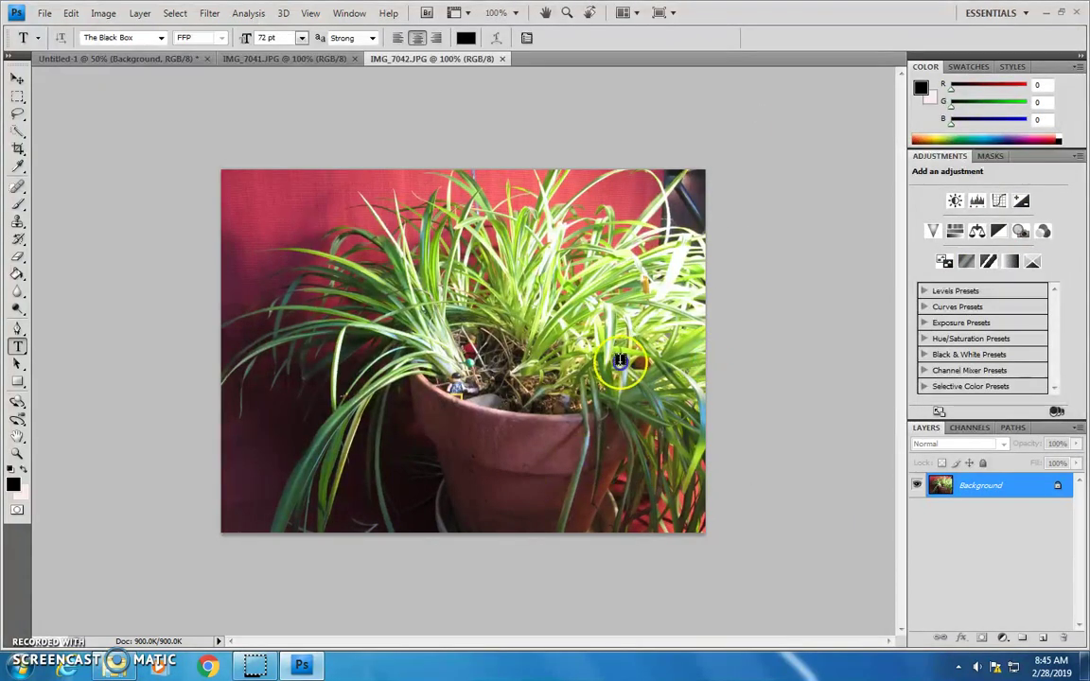
{"action": "left_click", "coordinate": [317, 57]}
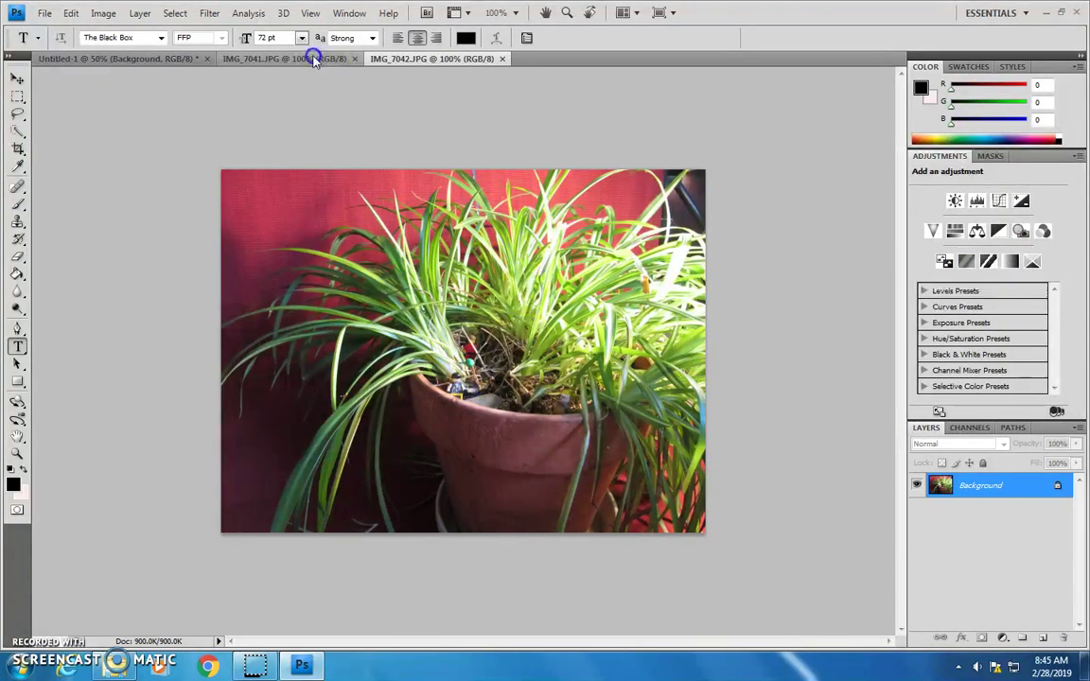
{"action": "left_click", "coordinate": [354, 59]}
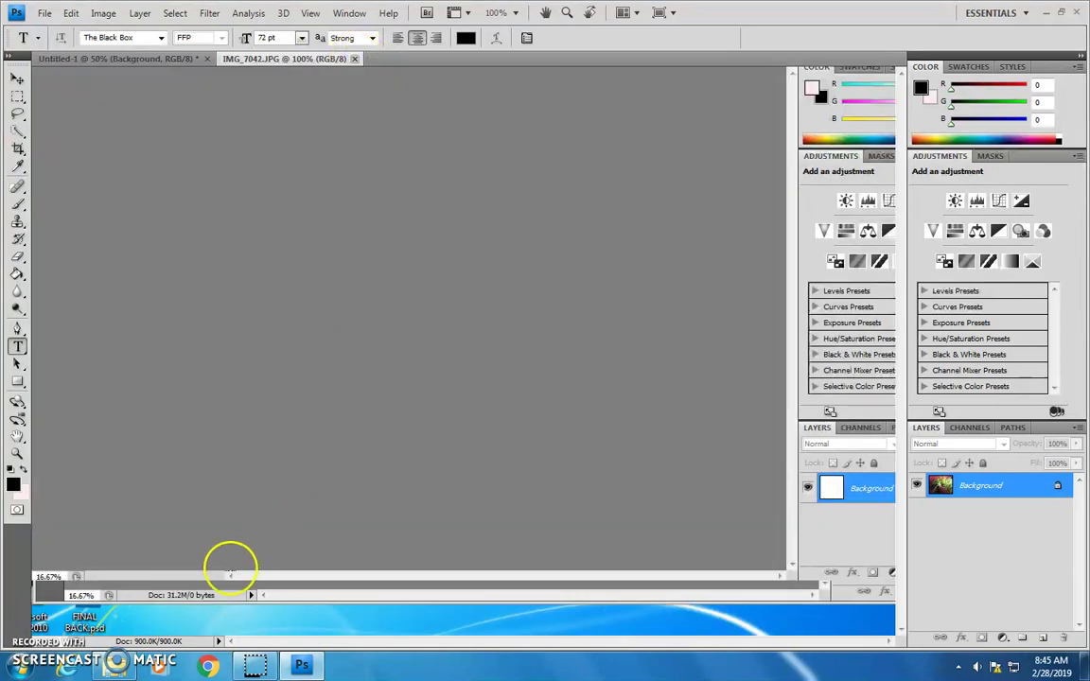
Delete IMG_7041.JPG from the DAY 1 folder and return to the open IMG_7042.JPG image
{"action": "left_click", "coordinate": [255, 665]}
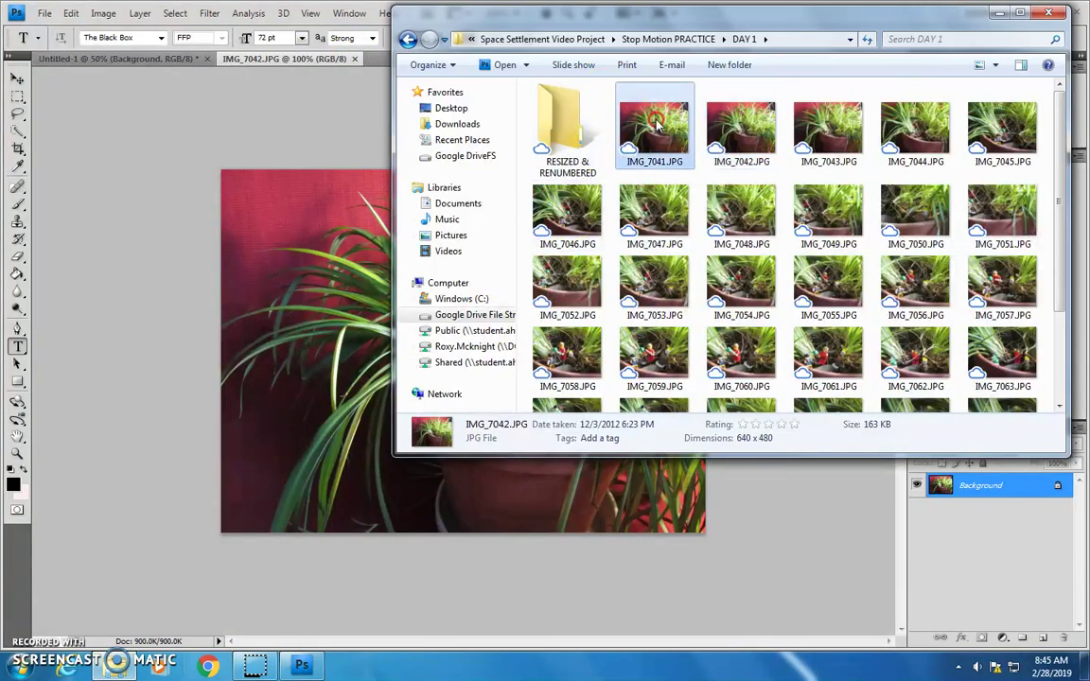
{"action": "right_click", "coordinate": [659, 122]}
{"action": "left_click", "coordinate": [695, 538]}
{"action": "left_click", "coordinate": [610, 383]}
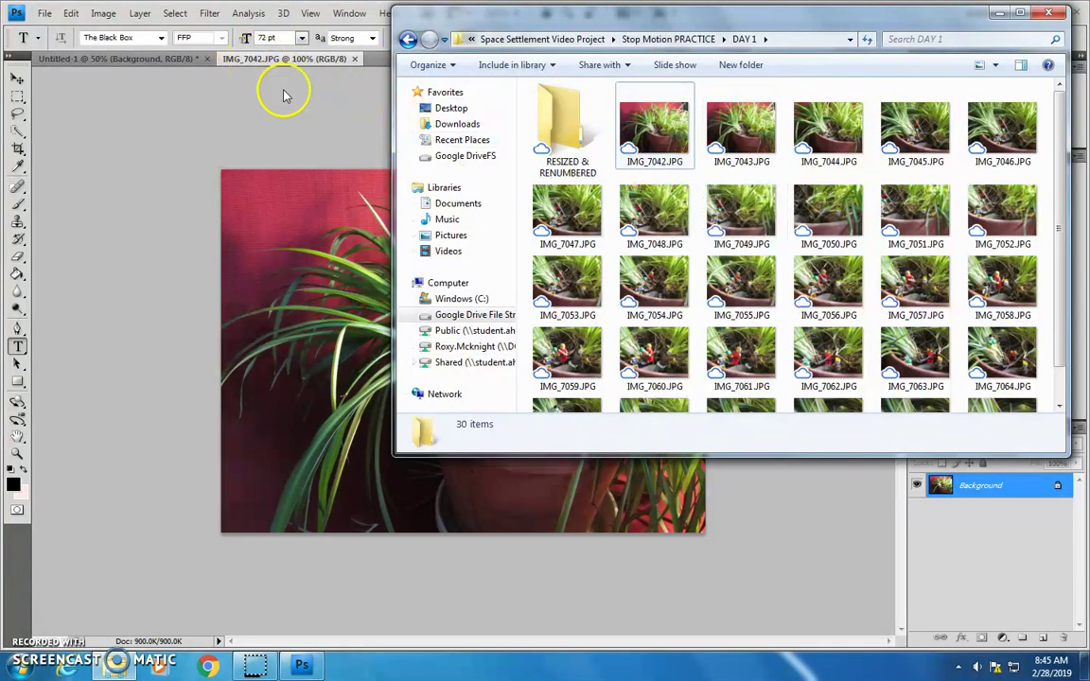
{"action": "left_click", "coordinate": [1000, 14]}
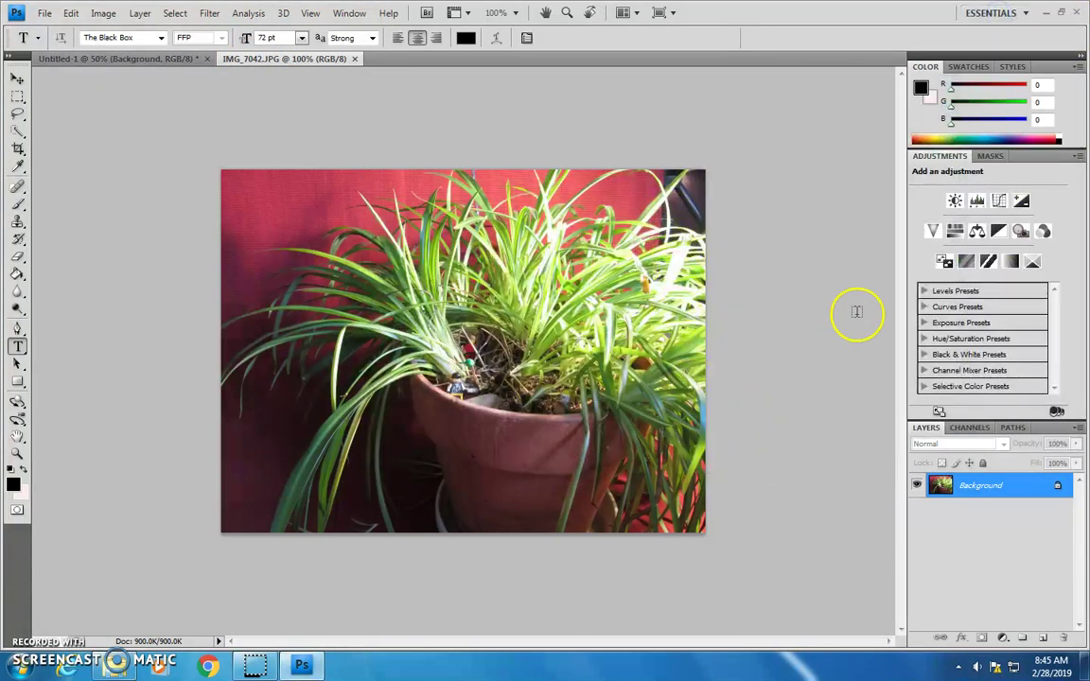
Collapse the docked panels to icons and expand them again
{"action": "double_click", "coordinate": [951, 55]}
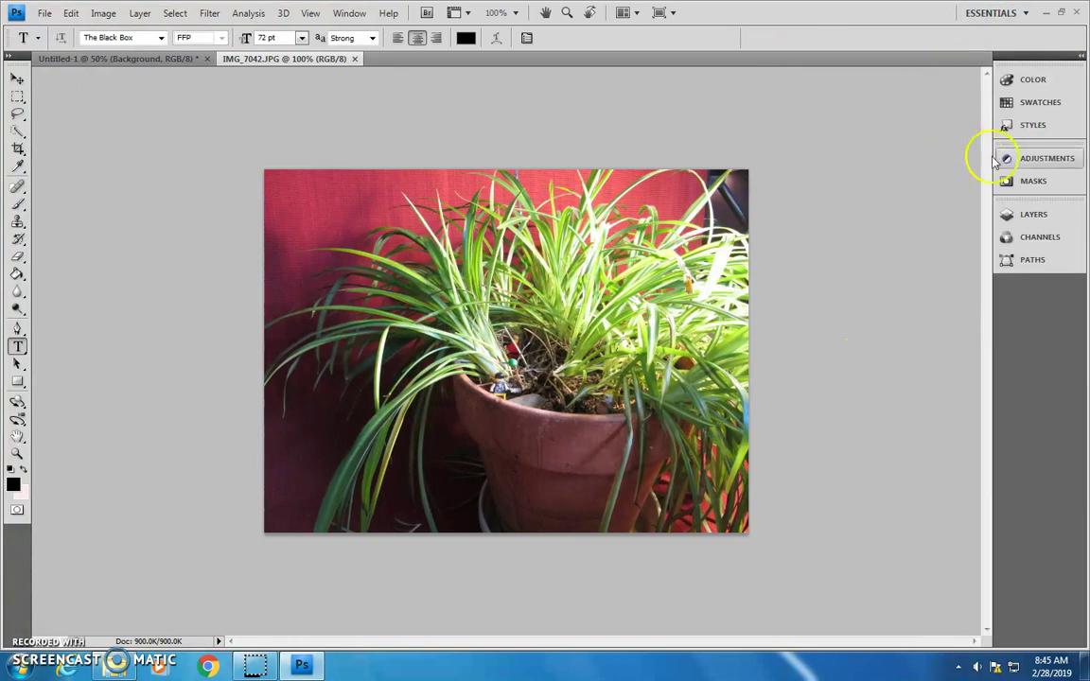
{"action": "double_click", "coordinate": [1008, 56]}
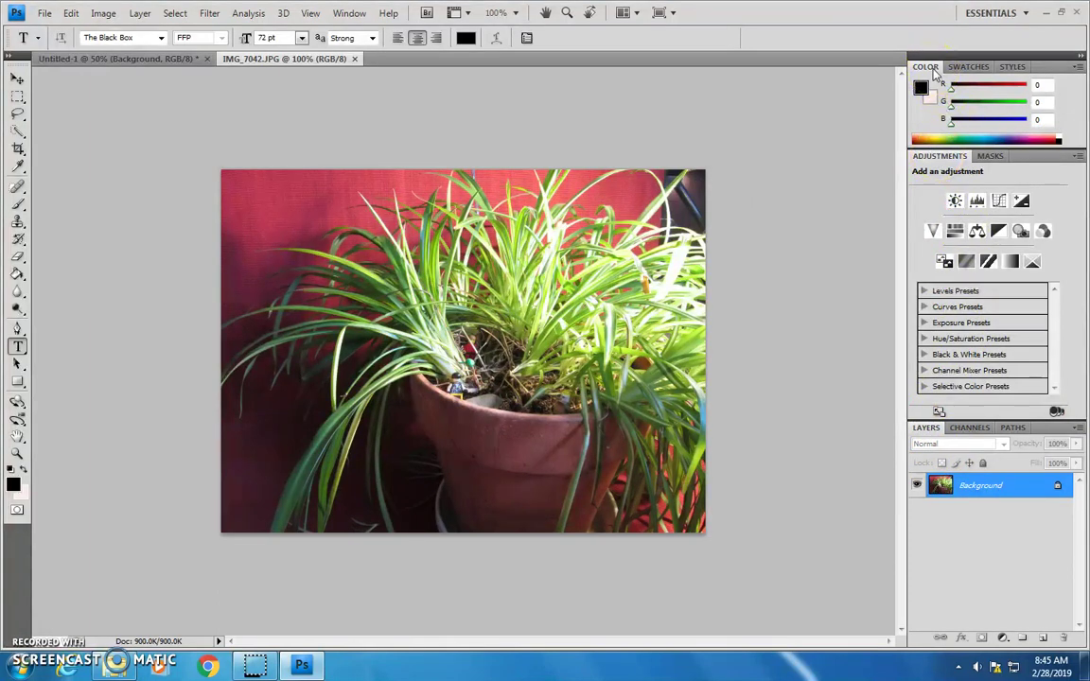
Show the Actions panel and enlarge it so that the whole list of default actions fits
{"action": "left_click", "coordinate": [367, 17]}
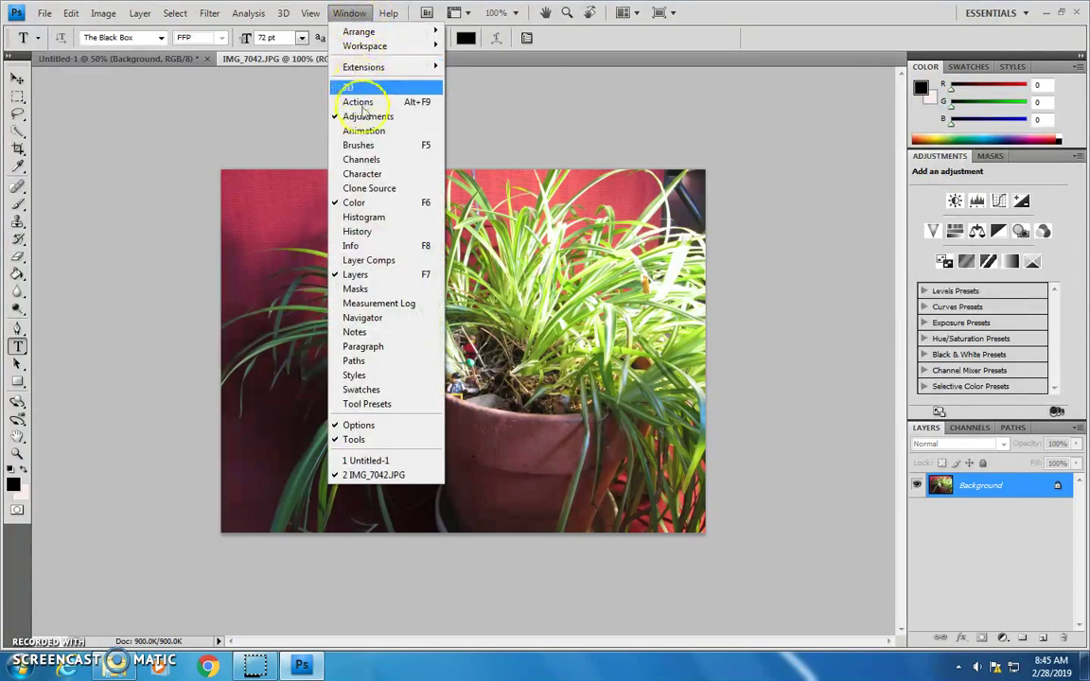
{"action": "left_click", "coordinate": [430, 106]}
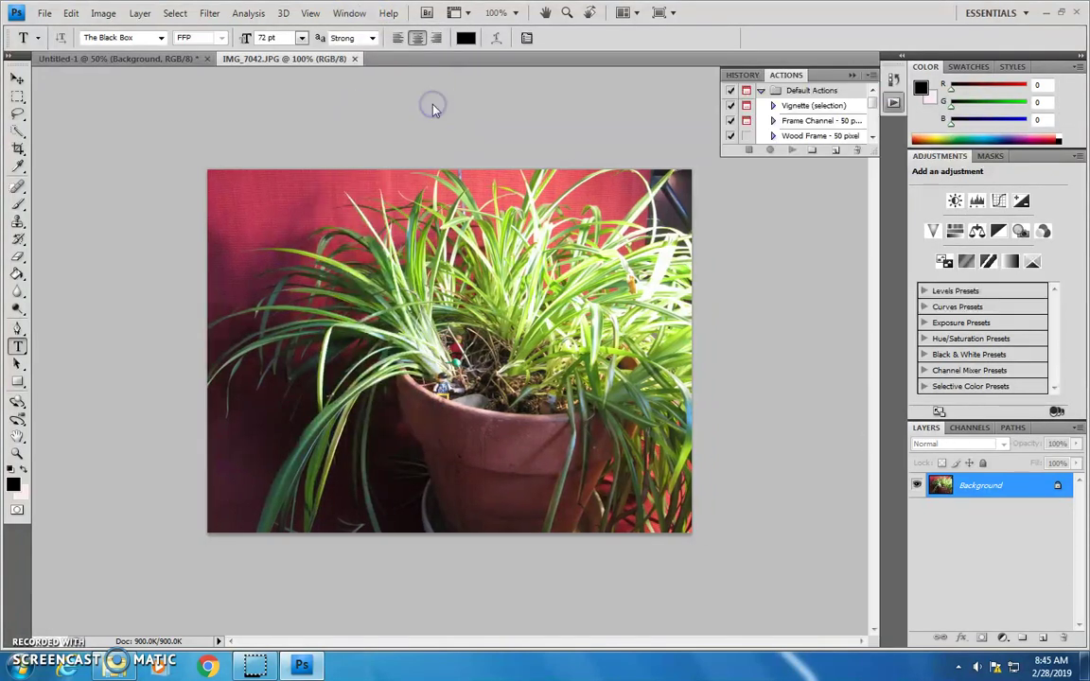
{"action": "left_click_drag", "start_coordinate": [872, 157], "coordinate": [882, 381]}
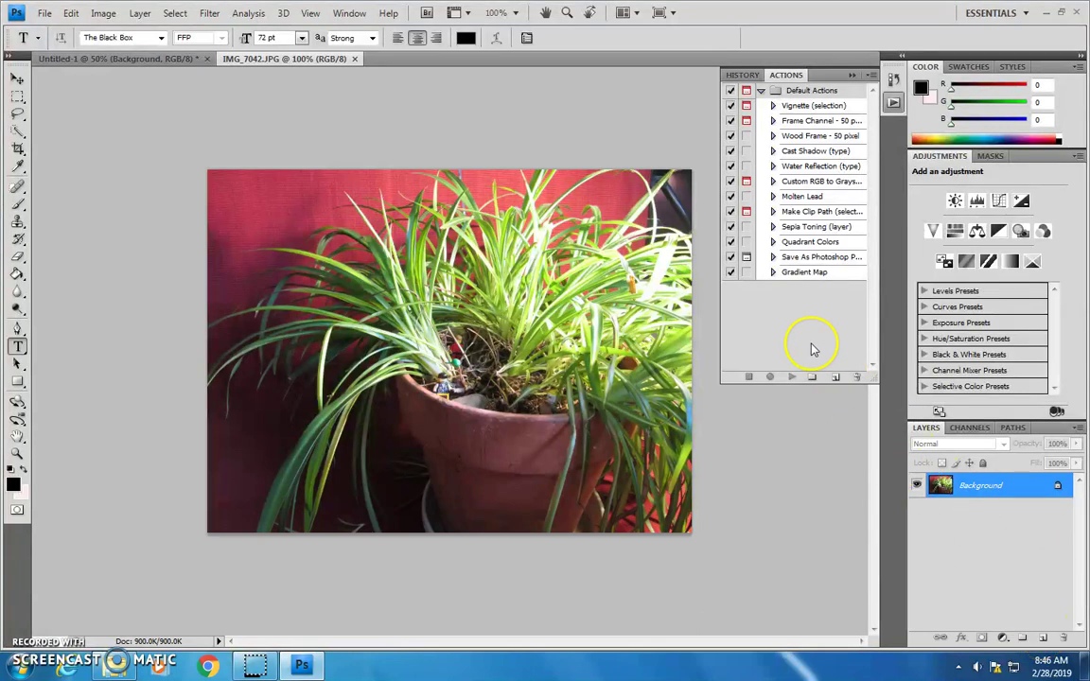
Create an action named RESIZE & RENUMBER for FLASH in the Default Actions set and start recording it
{"action": "left_click", "coordinate": [835, 377]}
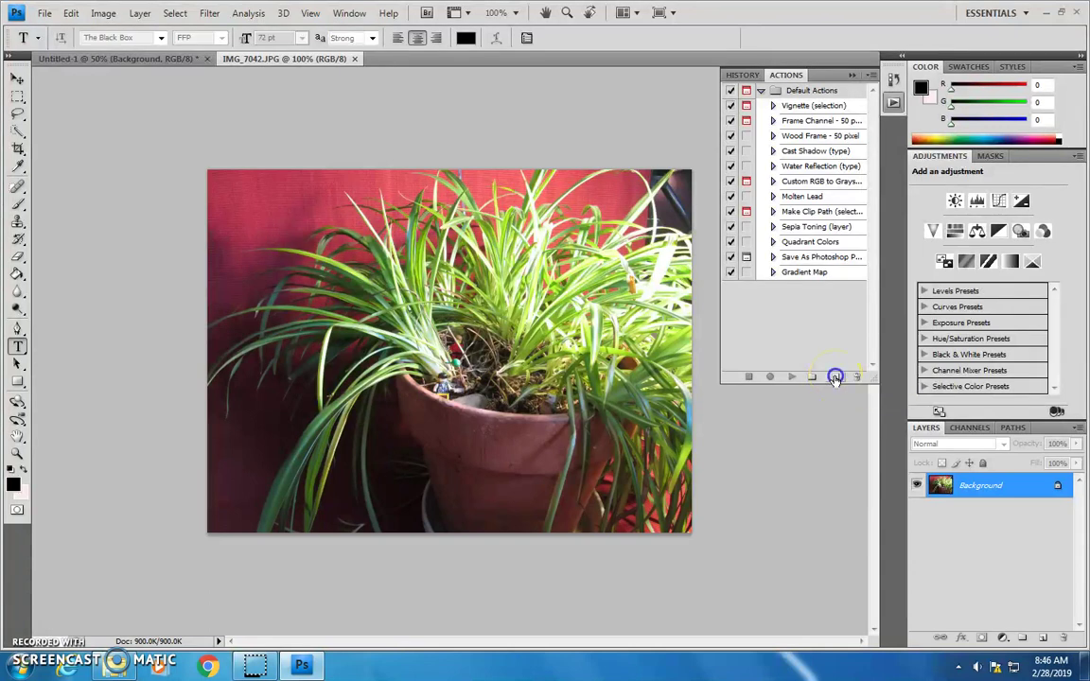
{"action": "type", "text": "RESIZE & RENUMBER"}
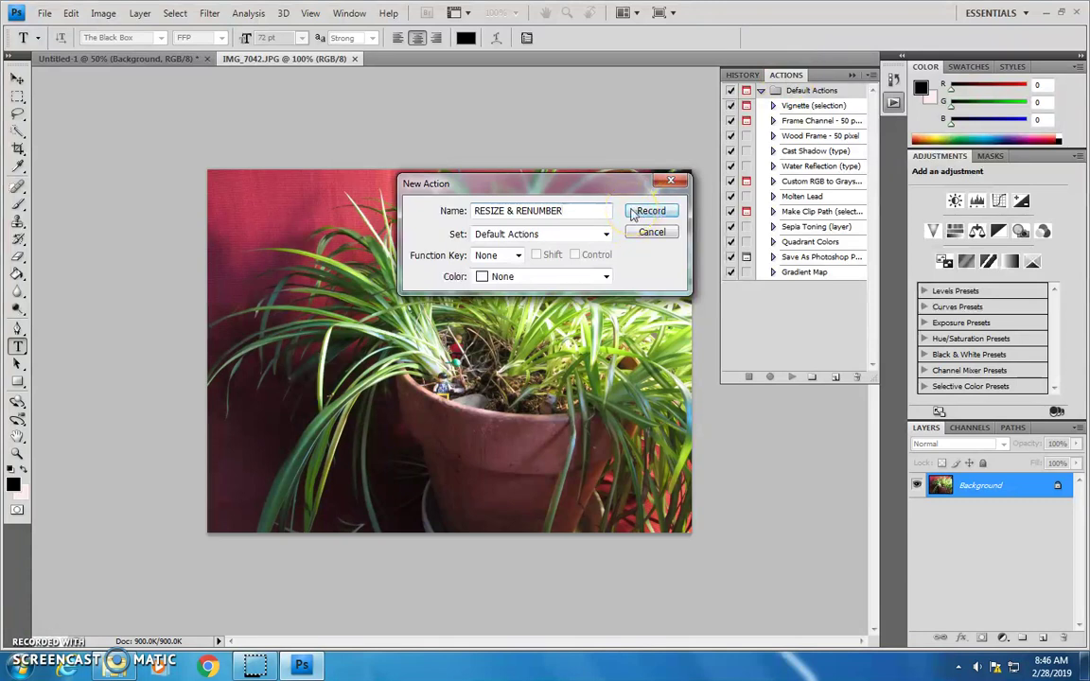
{"action": "left_click", "coordinate": [670, 212]}
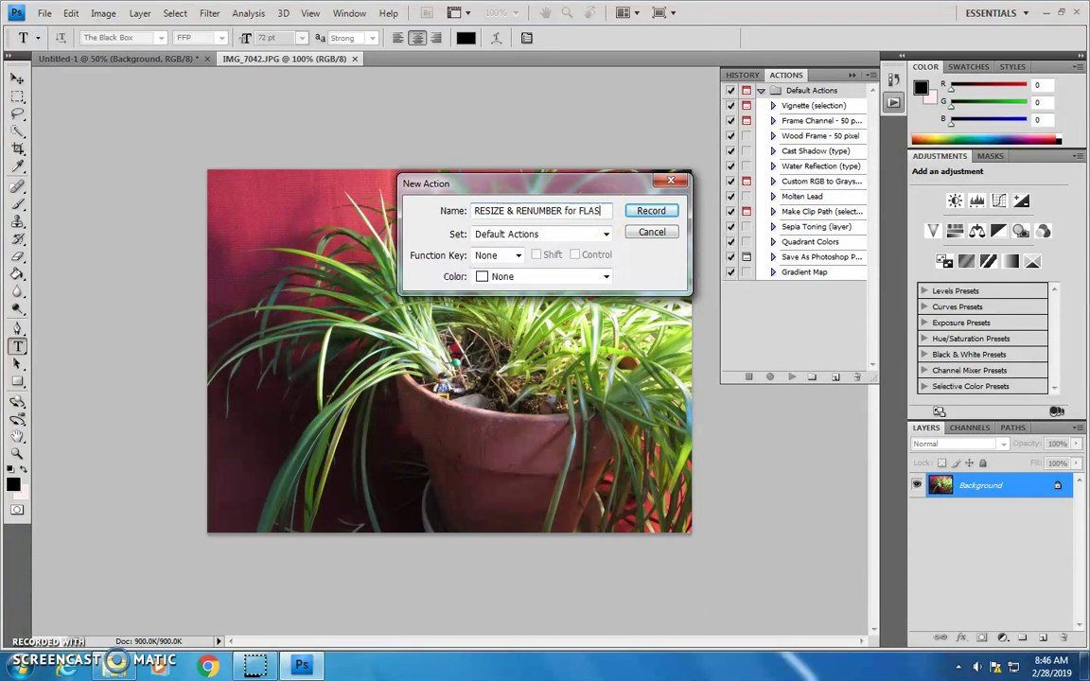
{"action": "left_click", "coordinate": [669, 213]}
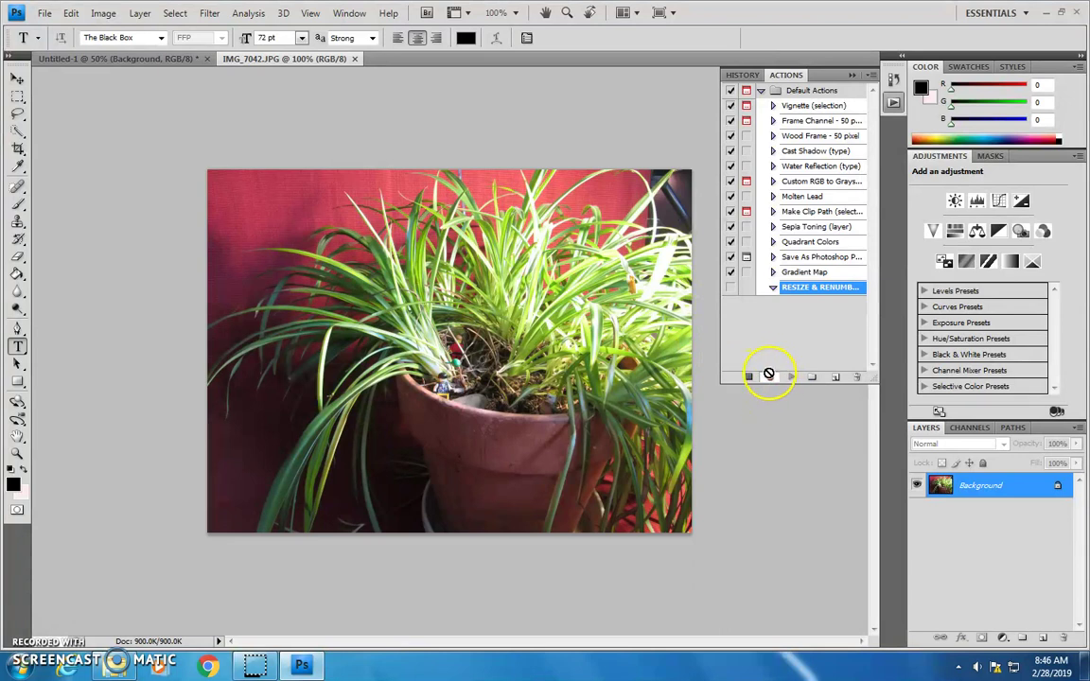
Bring up the Image Size settings for IMG_7042.JPG and search the computer's programs for flash
{"action": "left_click", "coordinate": [105, 14]}
{"action": "left_click", "coordinate": [144, 129]}
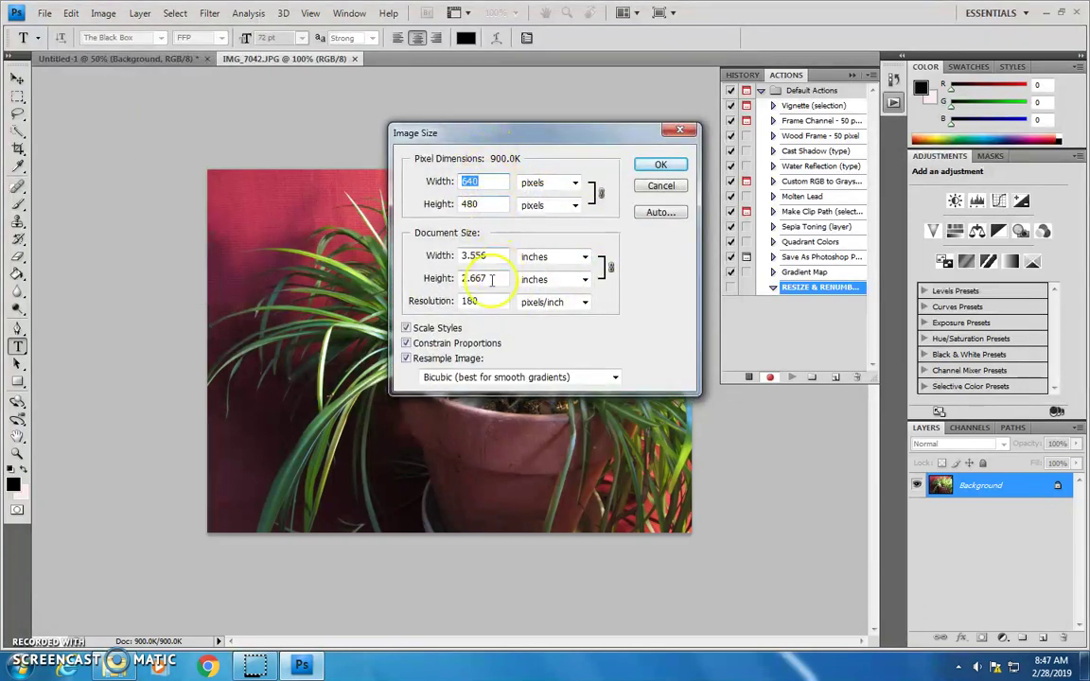
{"action": "left_click", "coordinate": [24, 667]}
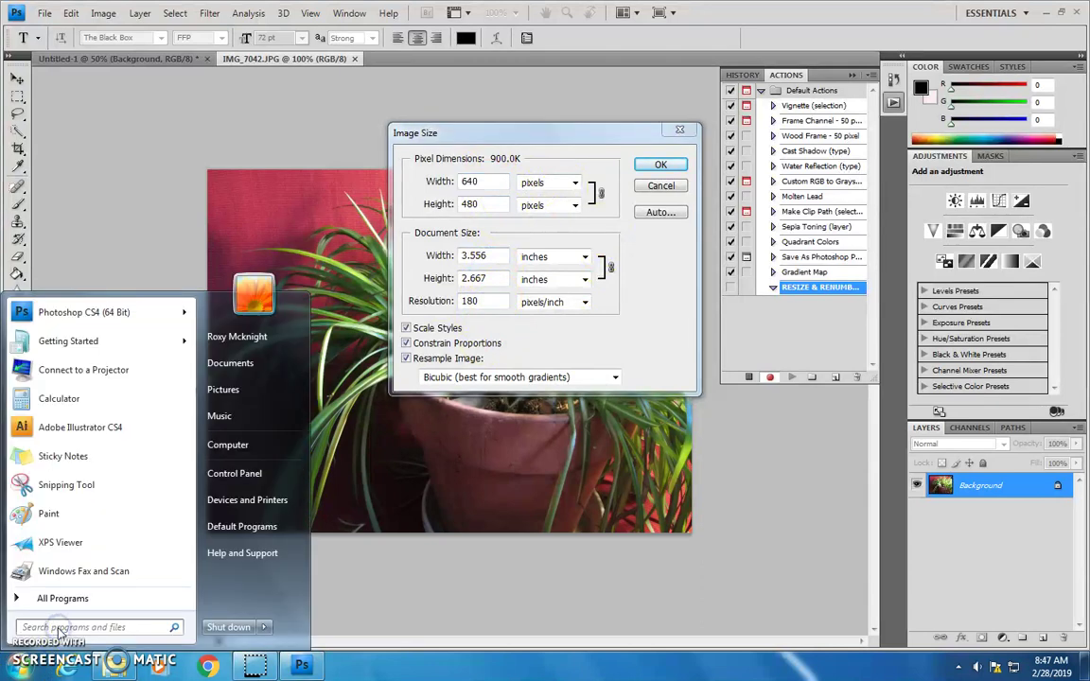
{"action": "type", "text": "flash"}
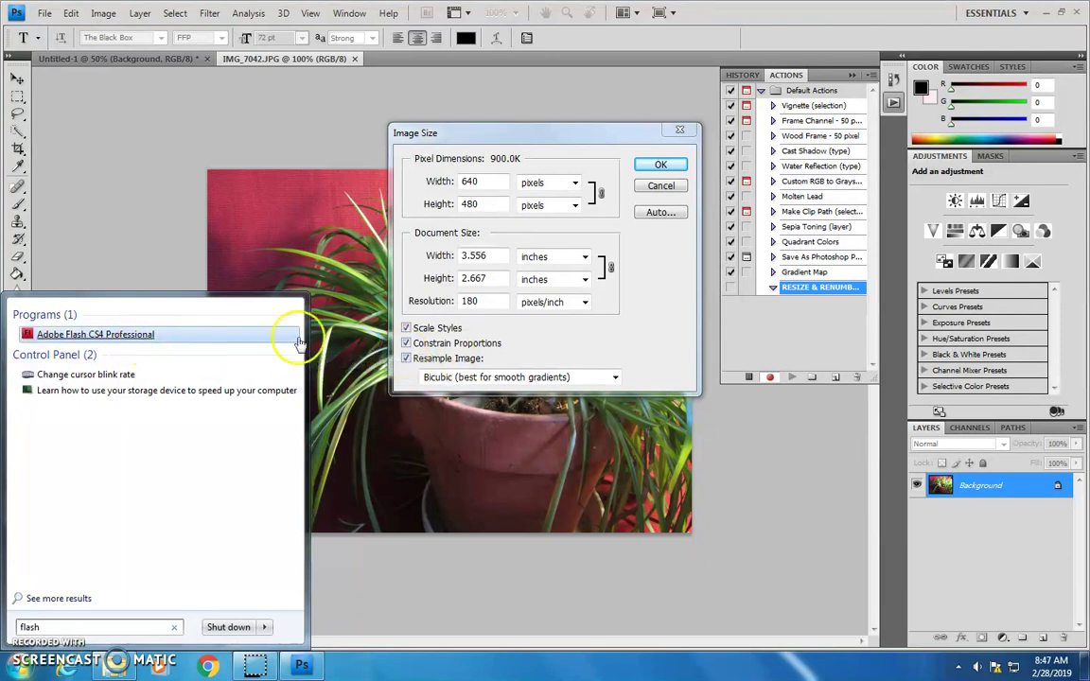
Apply an image size of 640 by 480 pixels with Constrain Proportions kept on
{"action": "left_click", "coordinate": [487, 180]}
{"action": "double_click", "coordinate": [483, 182]}
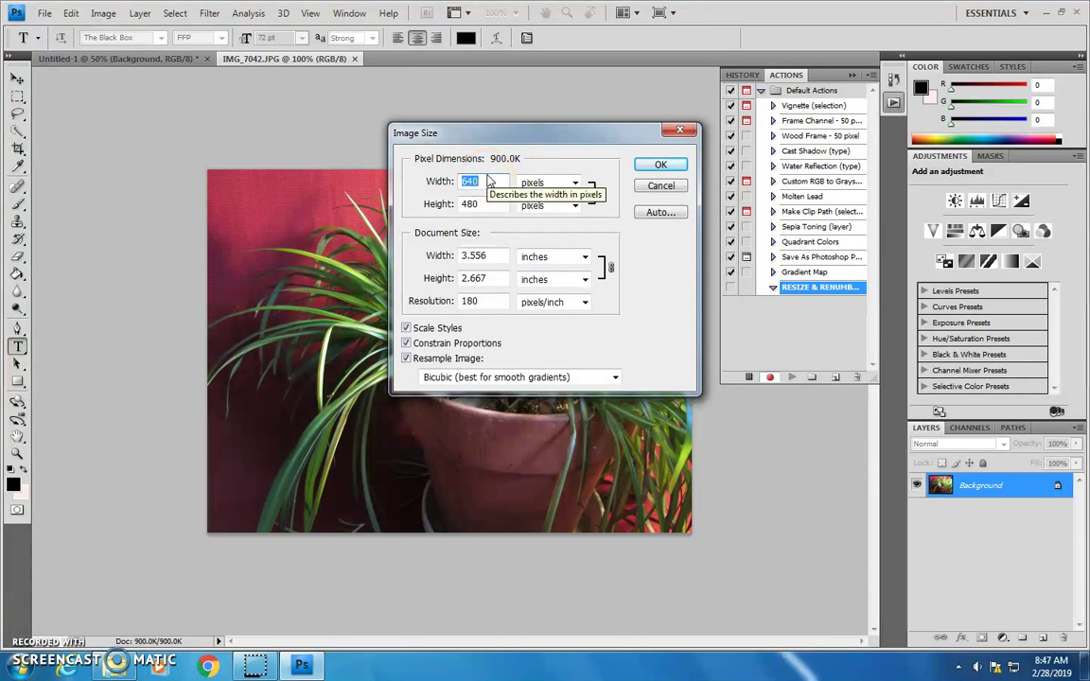
{"action": "double_click", "coordinate": [473, 185]}
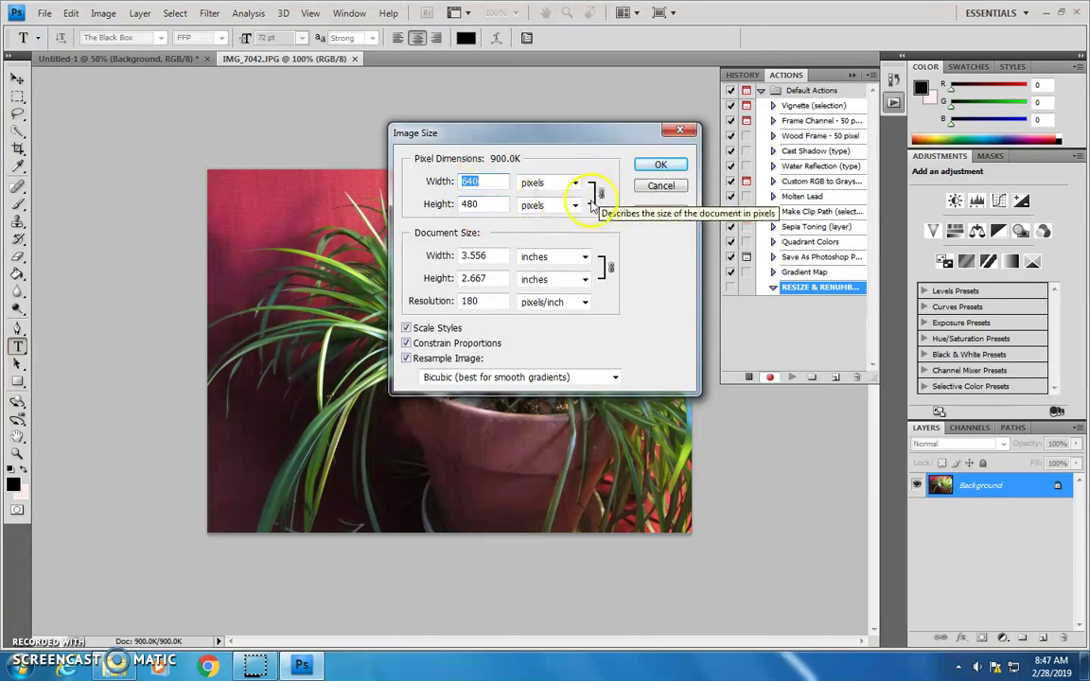
{"action": "left_click", "coordinate": [407, 345]}
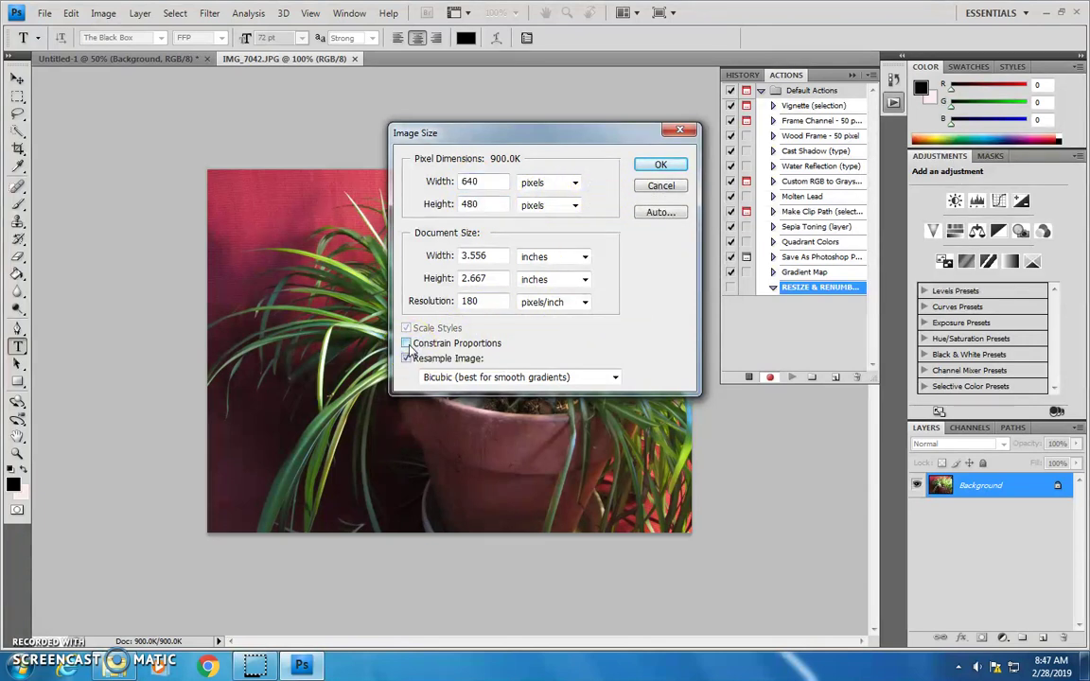
{"action": "left_click", "coordinate": [408, 345]}
{"action": "left_click", "coordinate": [481, 181]}
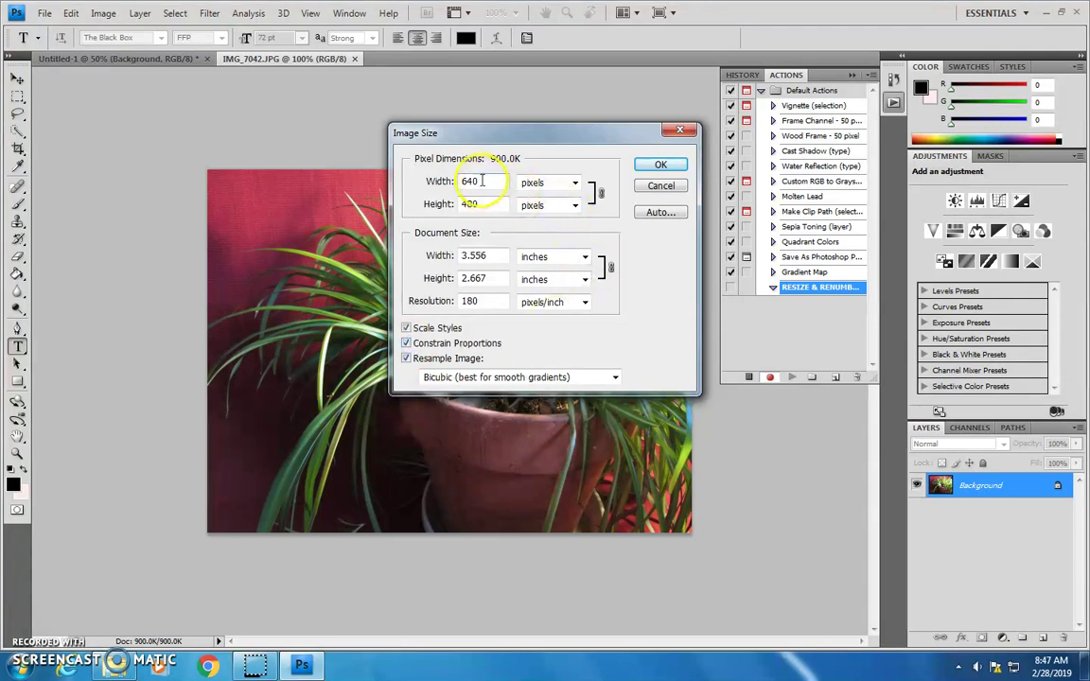
{"action": "left_click", "coordinate": [482, 205]}
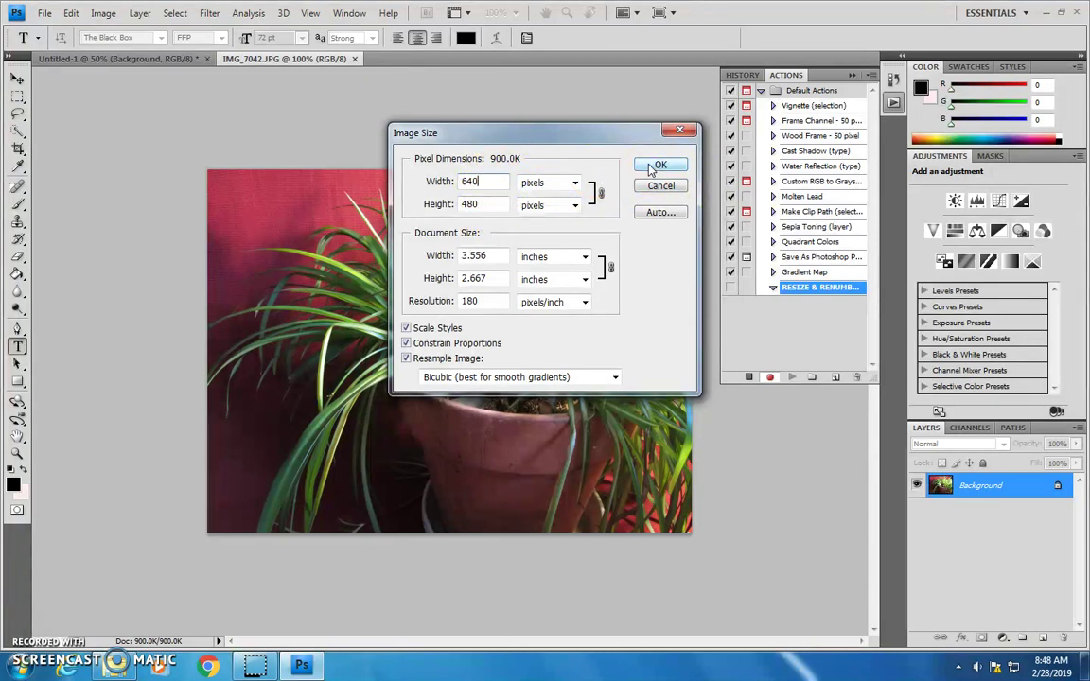
{"action": "left_click", "coordinate": [655, 167]}
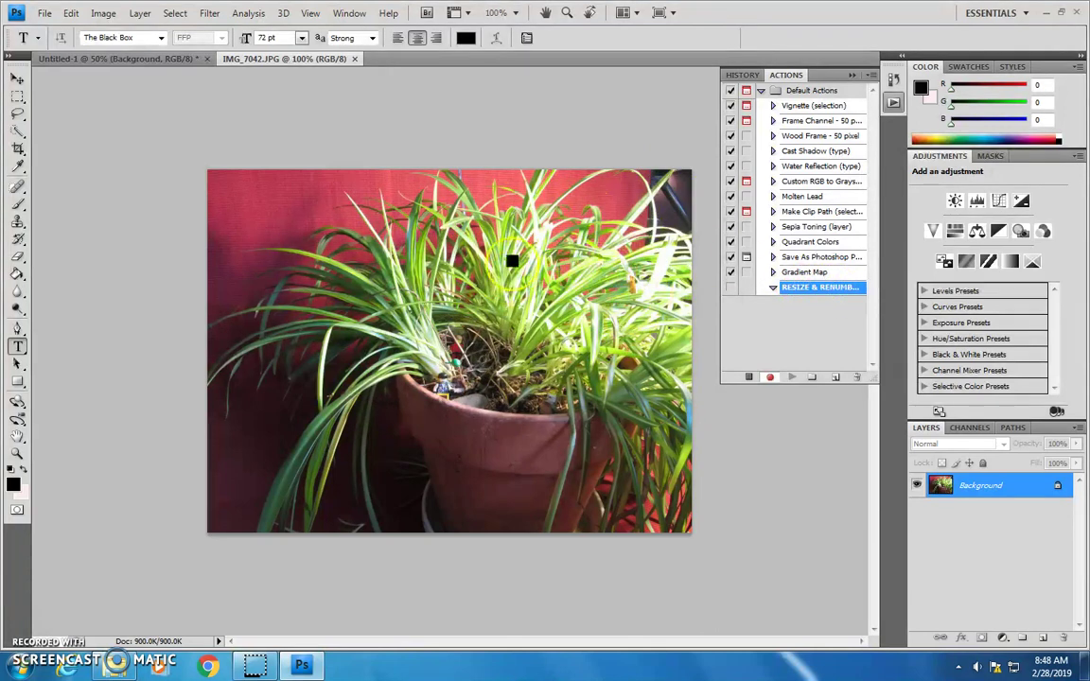
Apply an Exposure adjustment of -0.90 to IMG_7042.JPG as a recorded part of the action
{"action": "left_click", "coordinate": [103, 13]}
{"action": "mouse_move", "coordinate": [120, 57]}
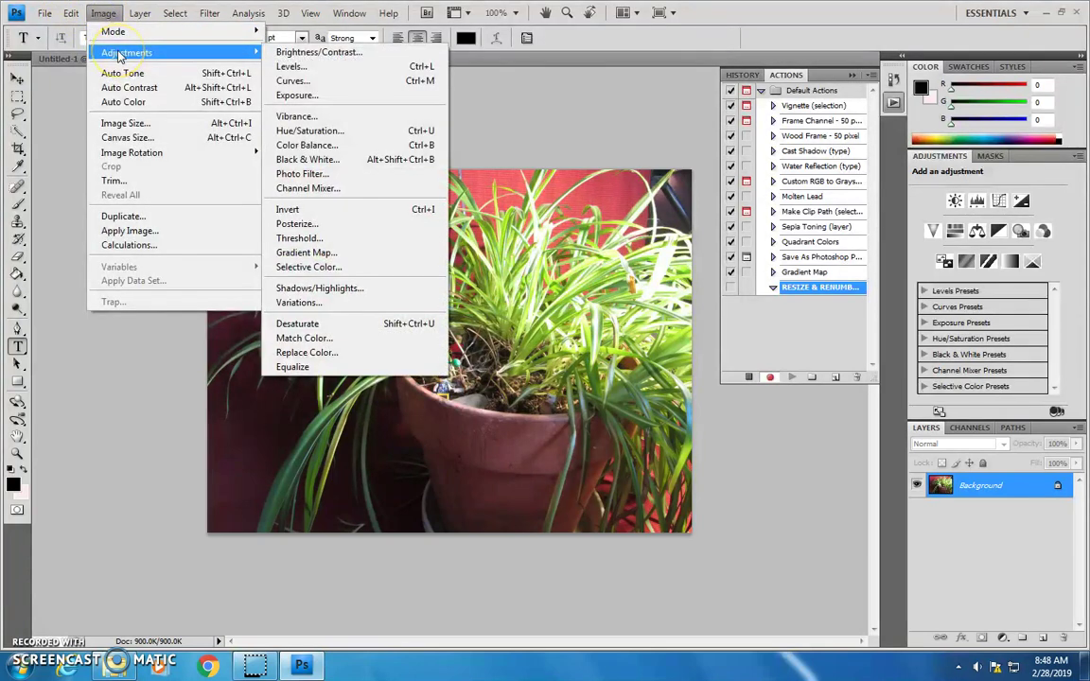
{"action": "left_click", "coordinate": [301, 97]}
{"action": "left_click_drag", "start_coordinate": [475, 154], "coordinate": [192, 94]}
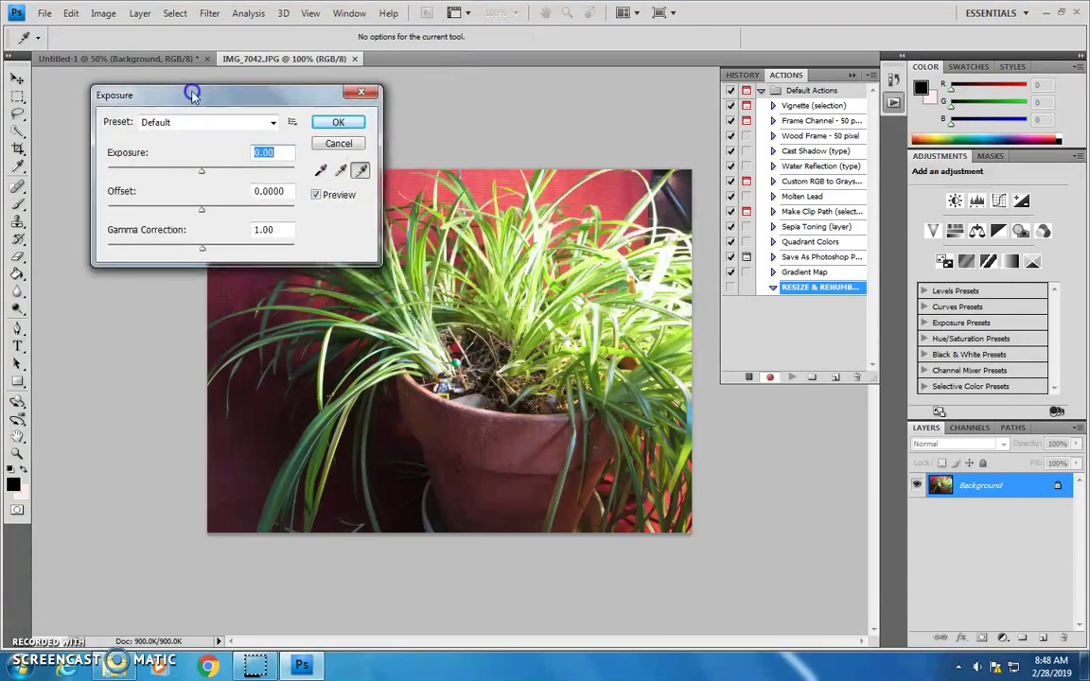
{"action": "left_click_drag", "start_coordinate": [202, 177], "coordinate": [189, 176]}
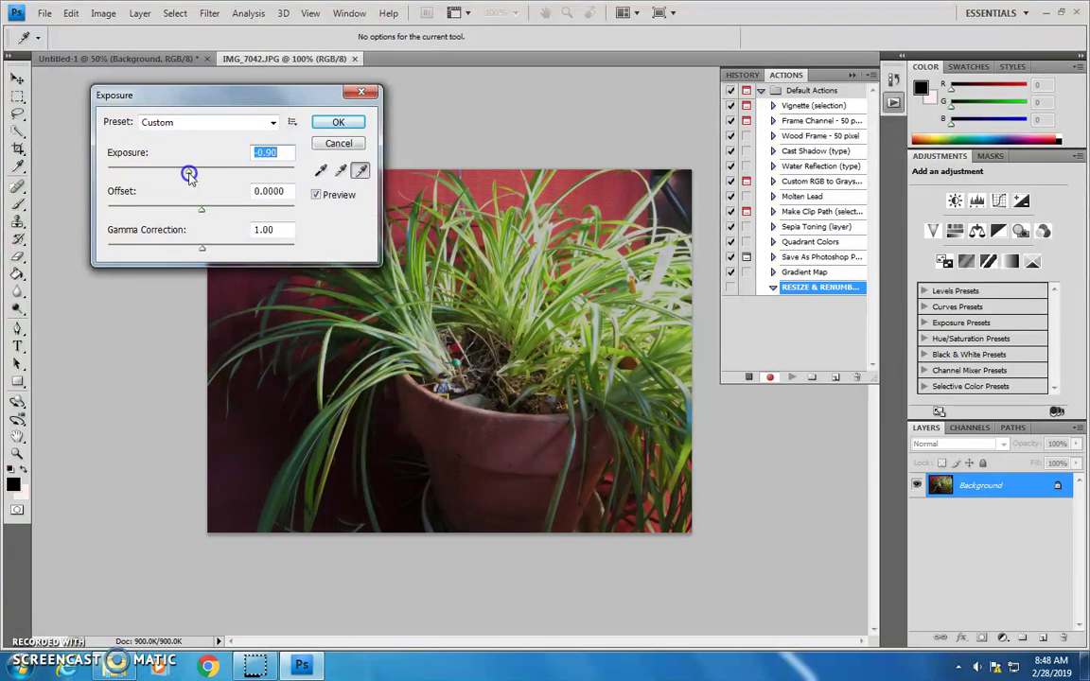
{"action": "left_click", "coordinate": [336, 122]}
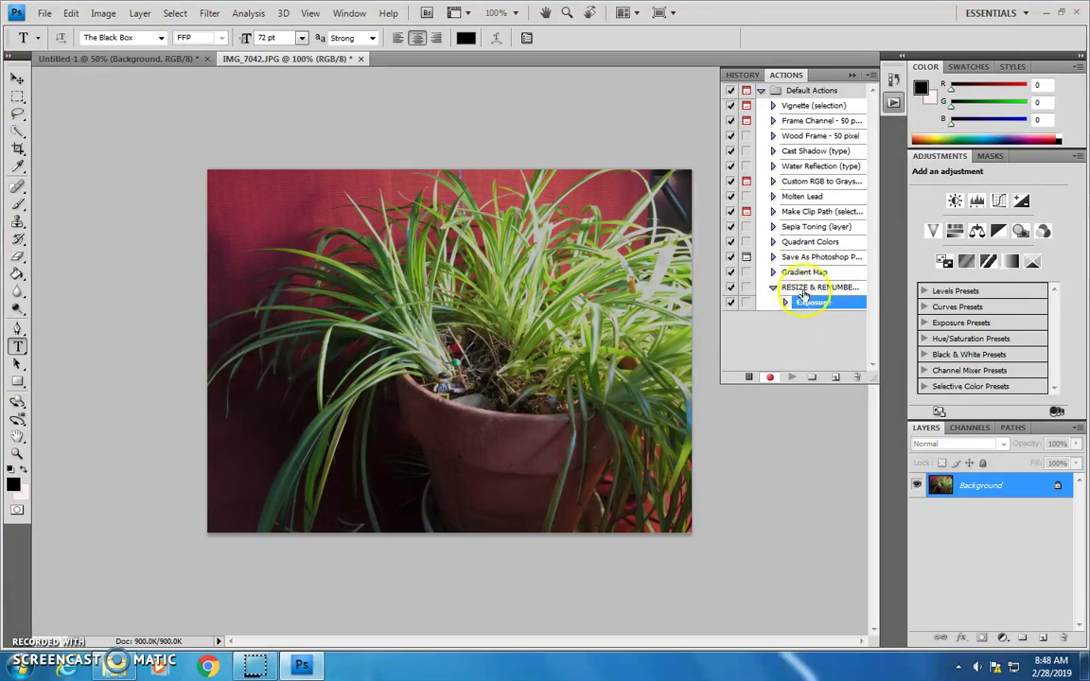
{"action": "left_click", "coordinate": [810, 292]}
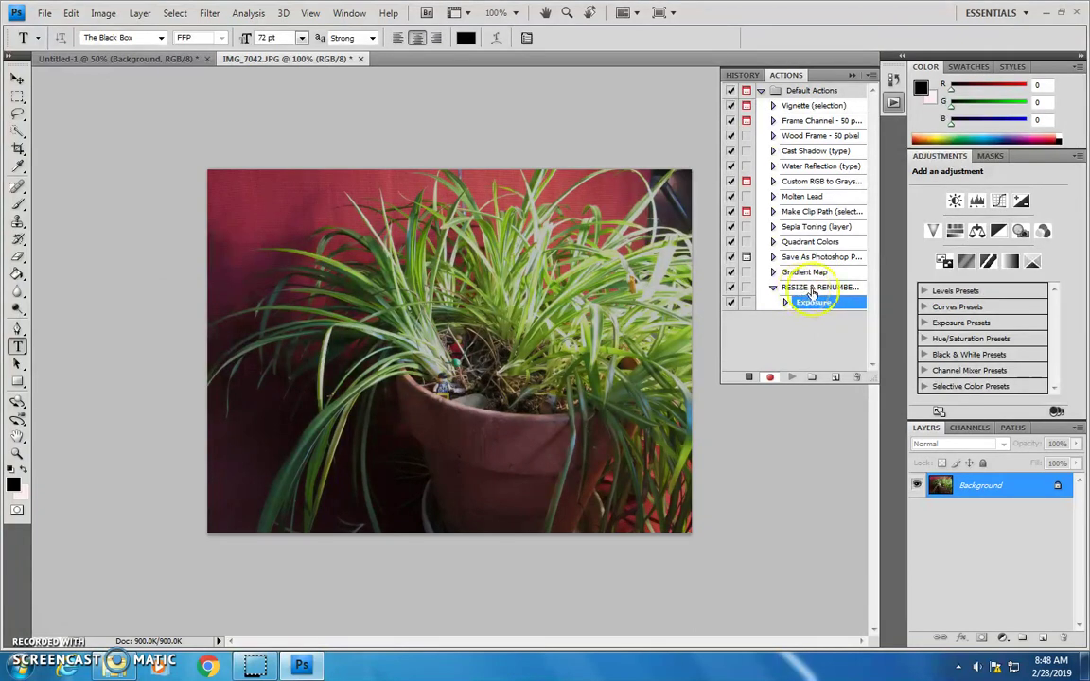
Stop recording the RESIZE & RENUMBER for FLASH action after its Exposure command
{"action": "left_click", "coordinate": [809, 305]}
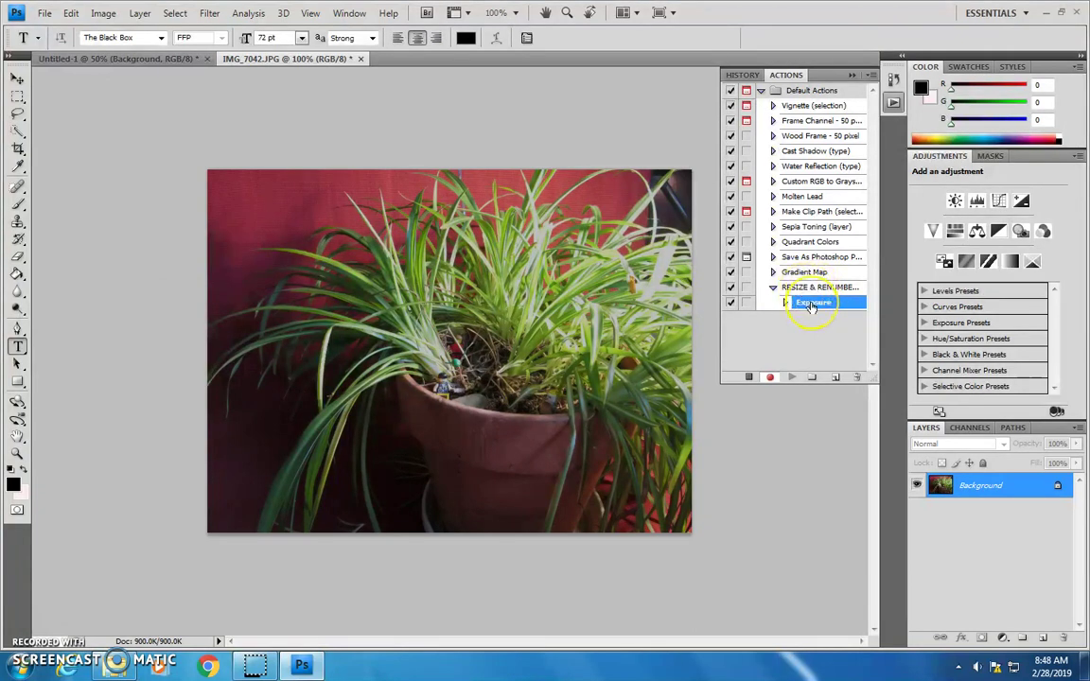
{"action": "left_click", "coordinate": [822, 287]}
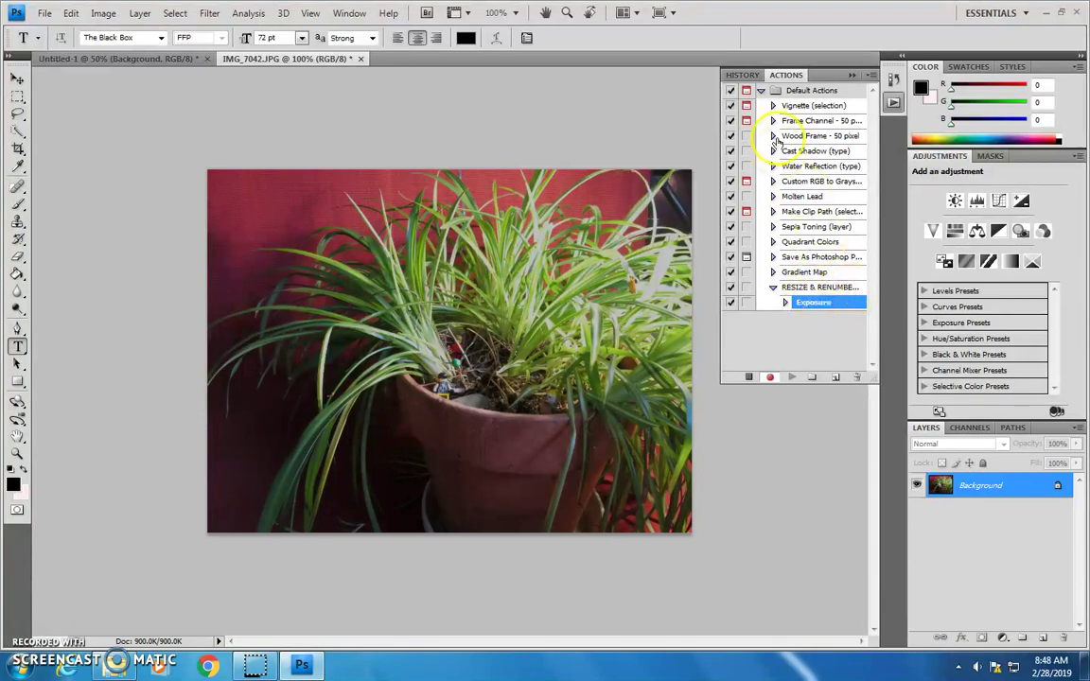
{"action": "left_click", "coordinate": [749, 378]}
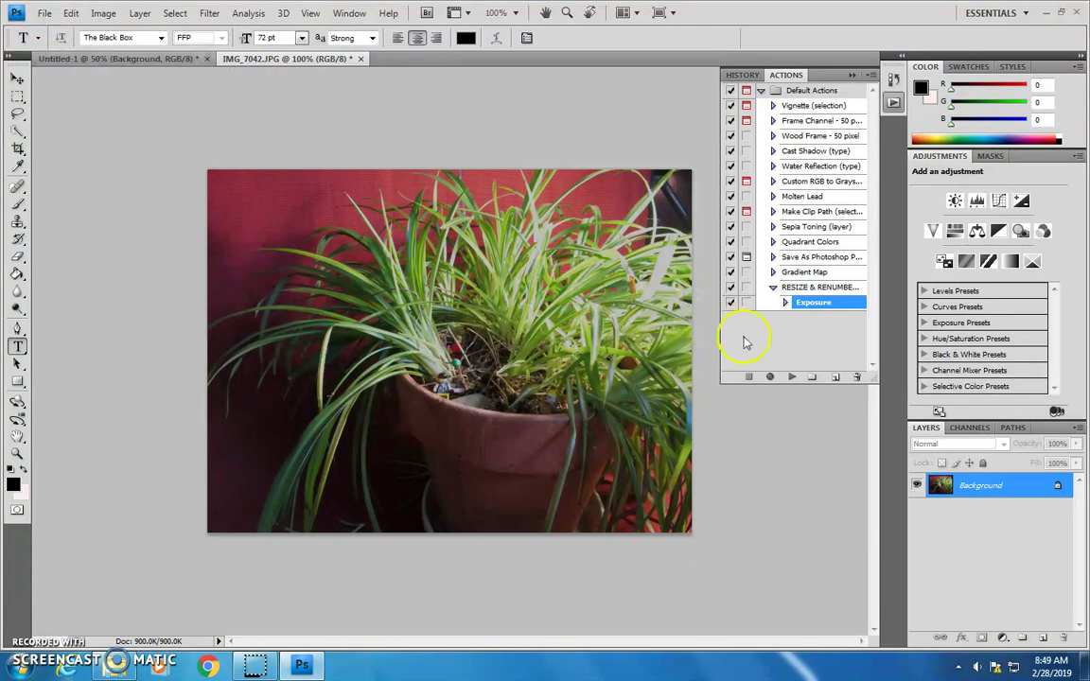
Start a Batch automation that plays the RESIZE & RENUMBER for FLASH action from the Default Actions set
{"action": "left_click", "coordinate": [45, 14]}
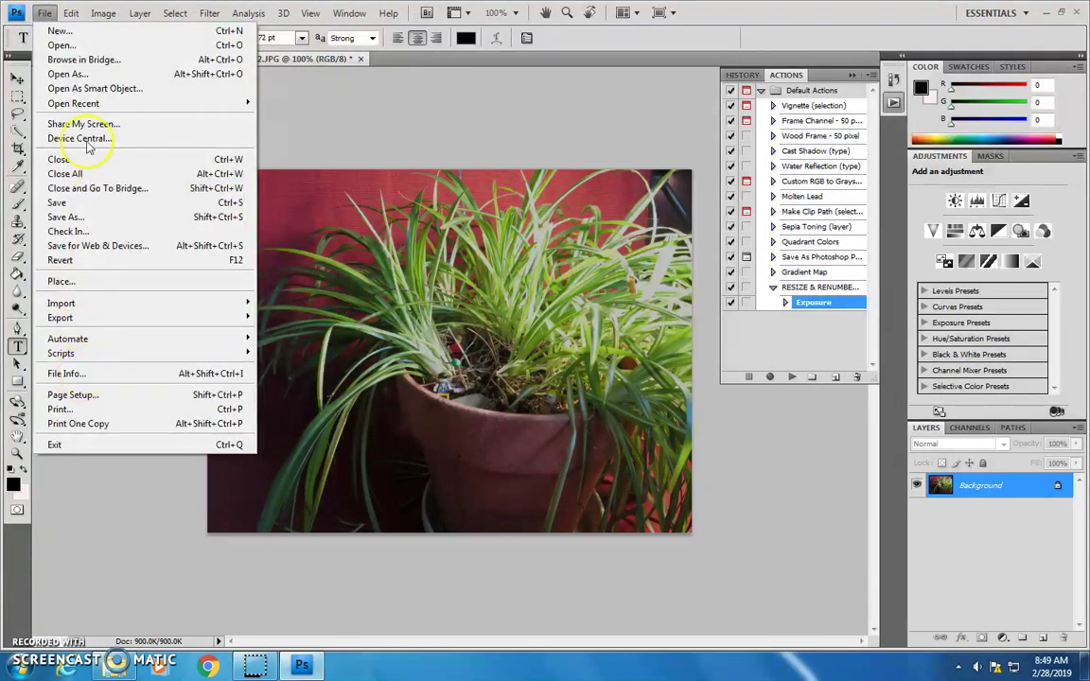
{"action": "mouse_move", "coordinate": [133, 340]}
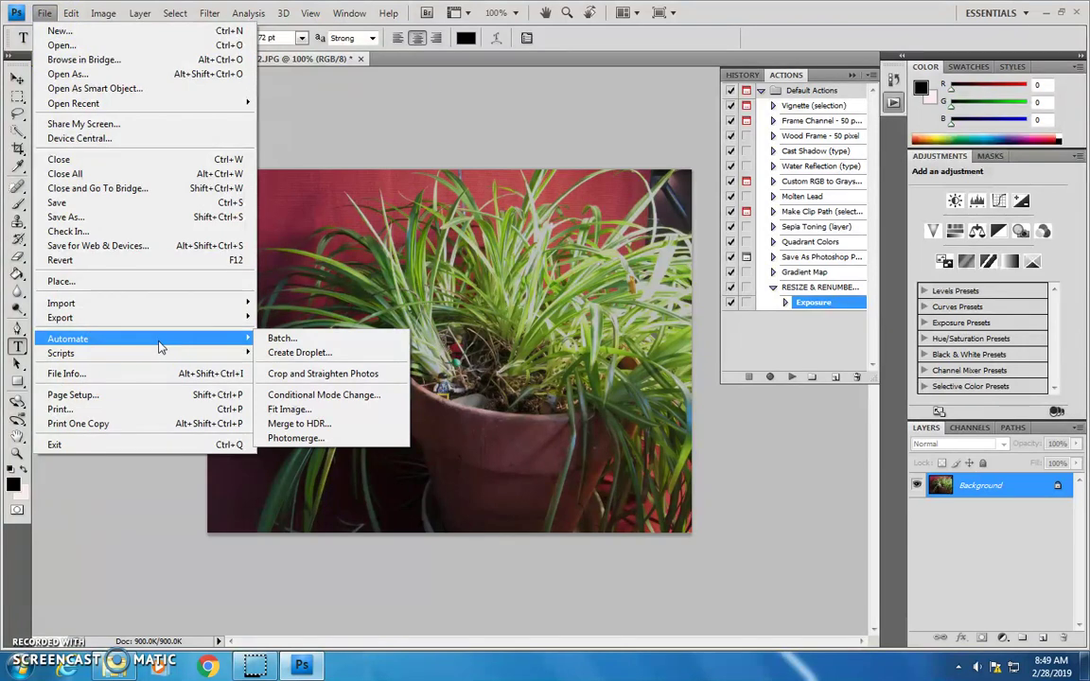
{"action": "left_click", "coordinate": [300, 345]}
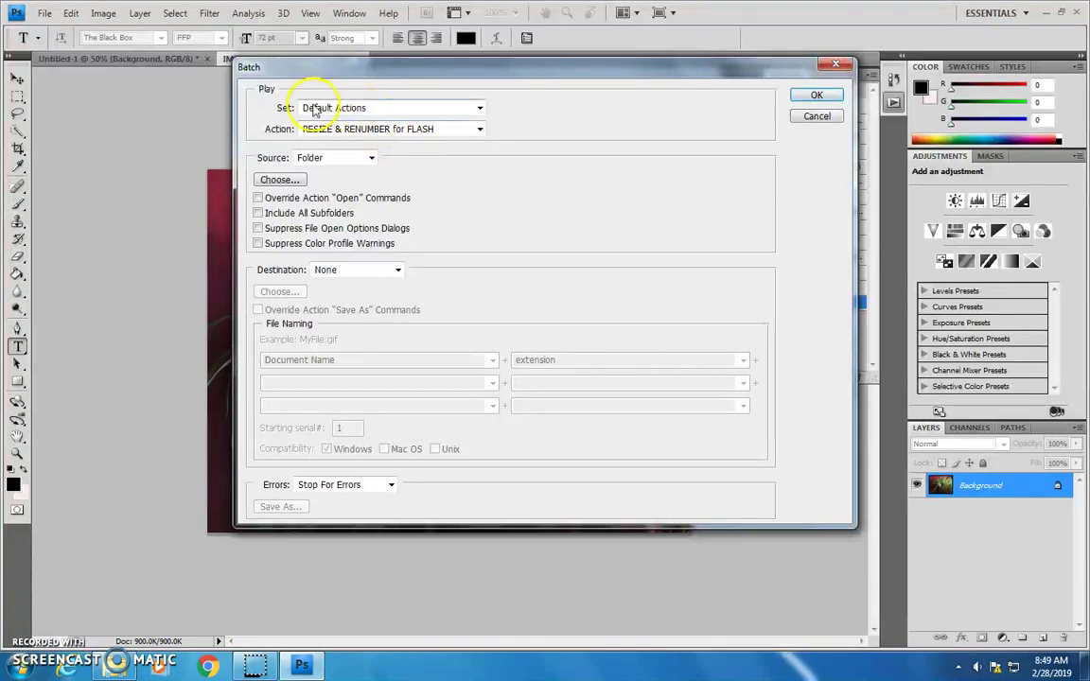
{"action": "left_click", "coordinate": [371, 110]}
{"action": "left_click", "coordinate": [370, 112]}
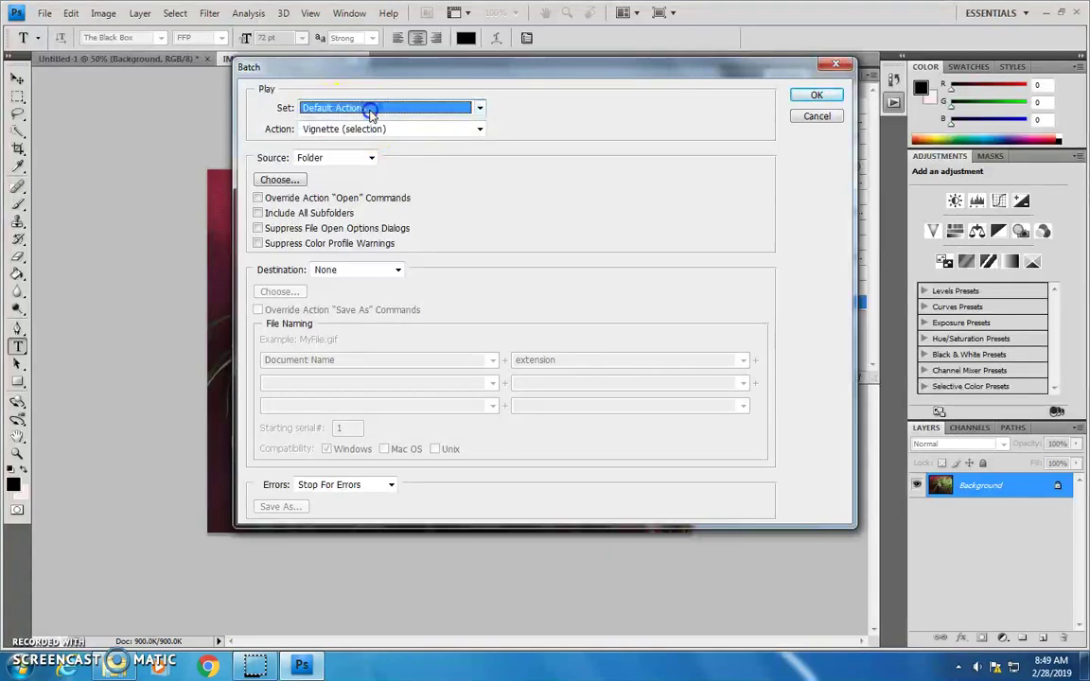
{"action": "left_click", "coordinate": [376, 128]}
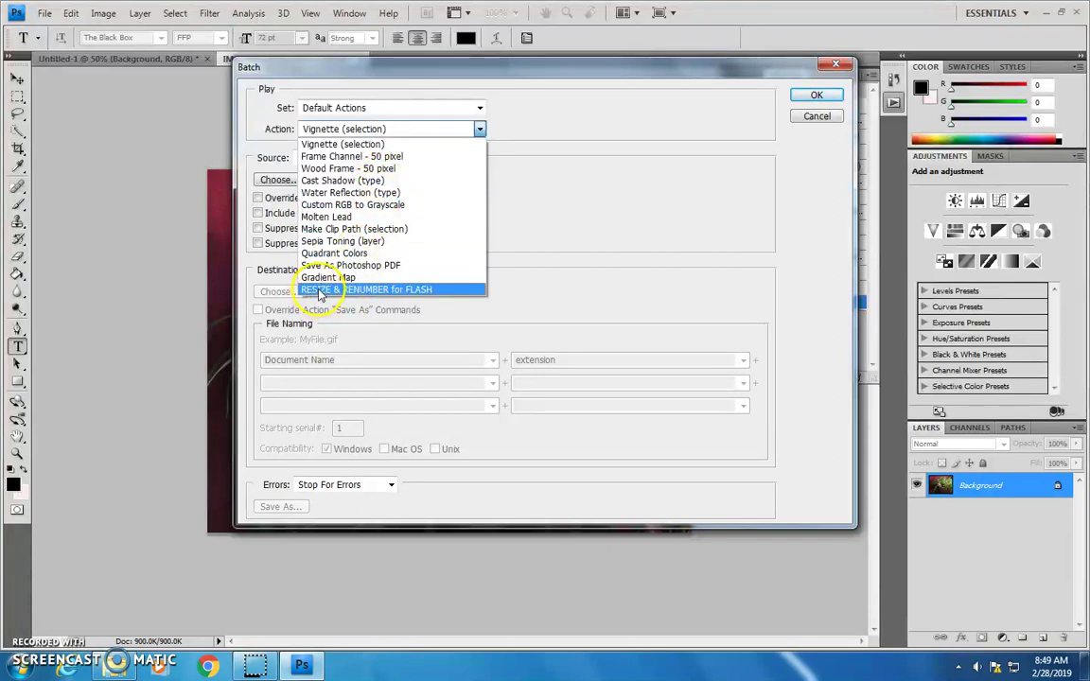
{"action": "left_click", "coordinate": [437, 292]}
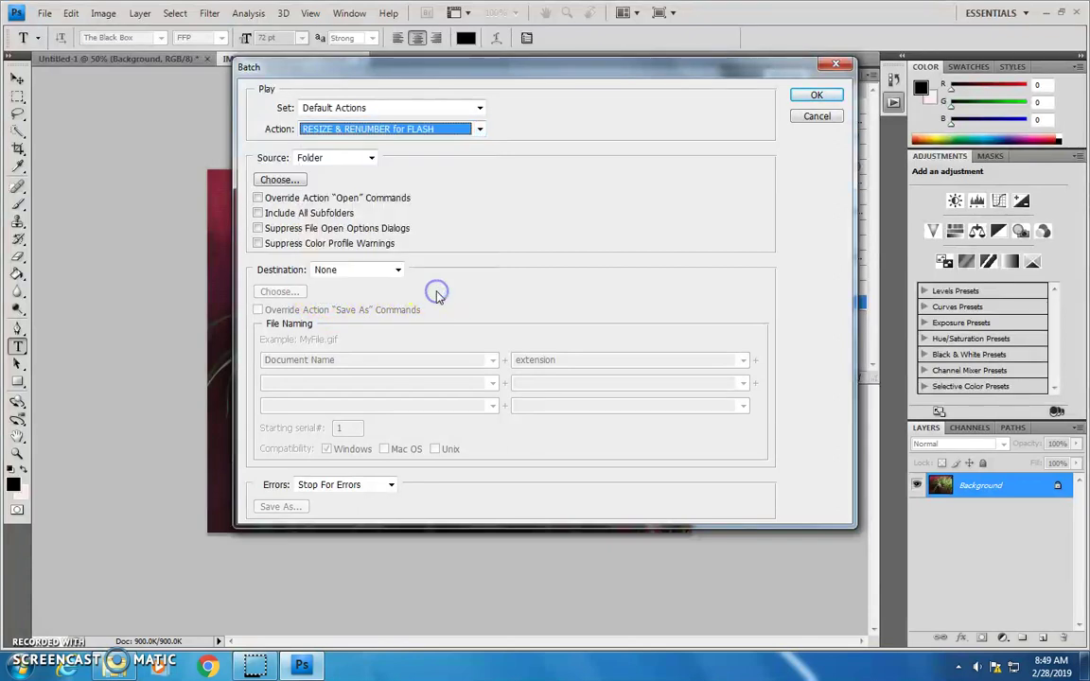
Set the batch source to Folder and browse Google Drive File Stream (D:) to the Ninth Grade folder
{"action": "left_click", "coordinate": [317, 158]}
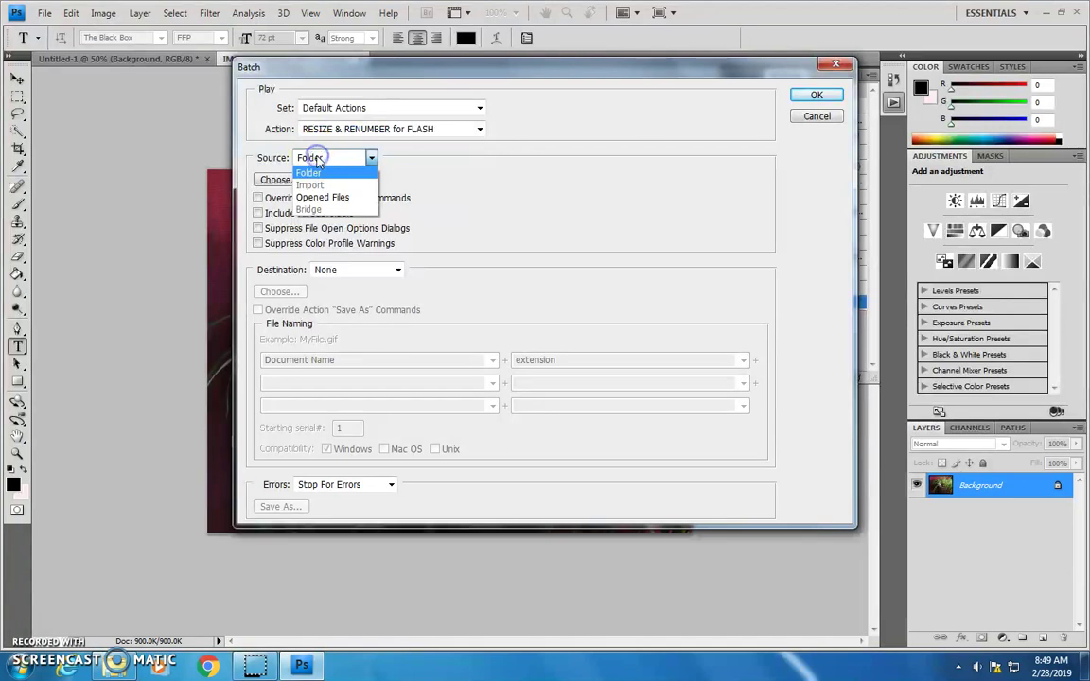
{"action": "left_click", "coordinate": [315, 172]}
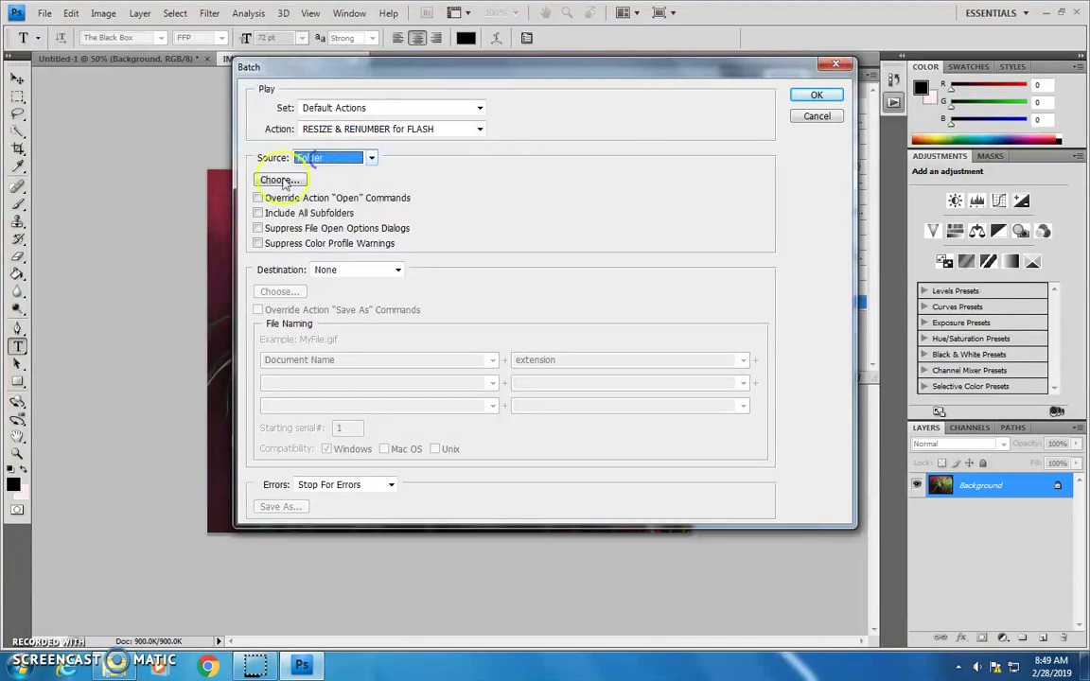
{"action": "left_click", "coordinate": [280, 180]}
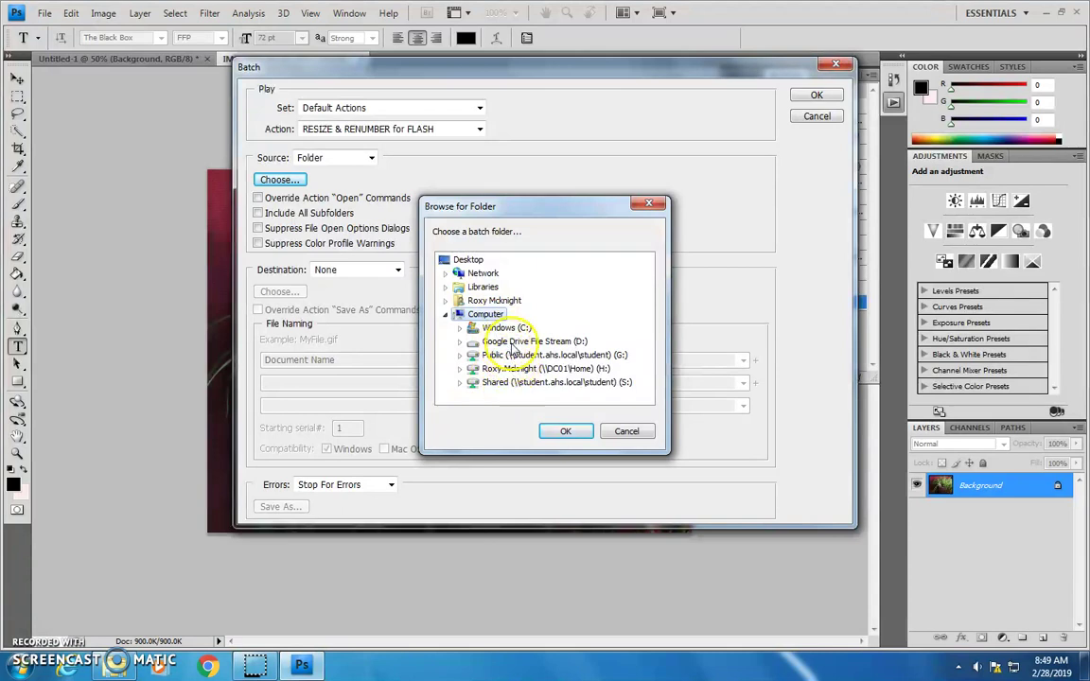
{"action": "left_click", "coordinate": [496, 342]}
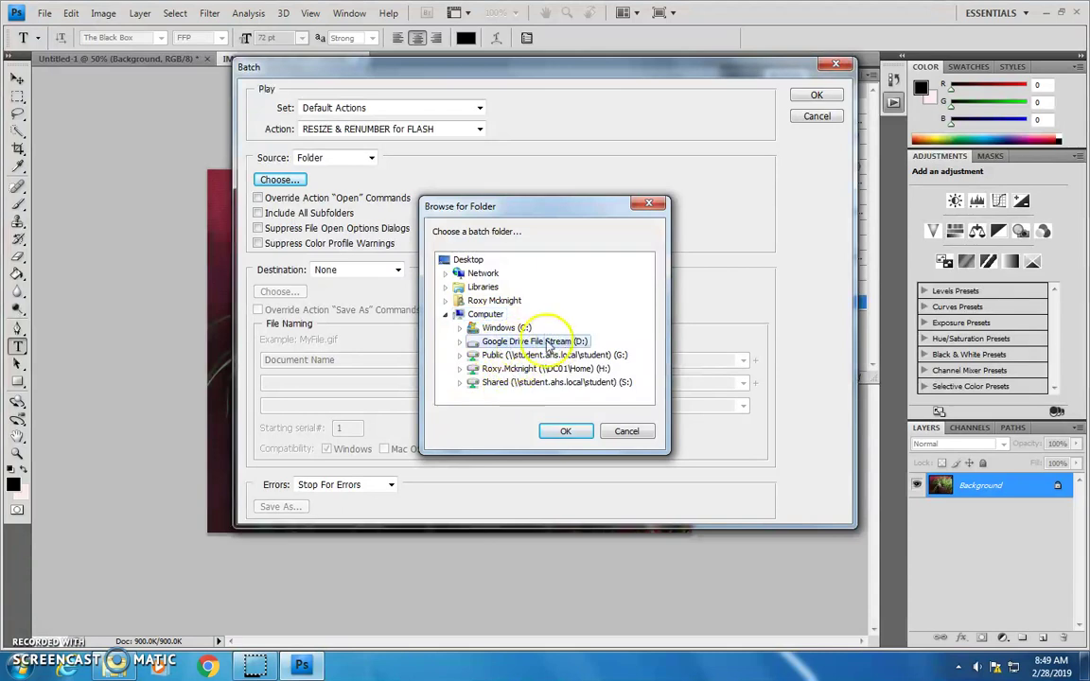
{"action": "double_click", "coordinate": [549, 344]}
{"action": "double_click", "coordinate": [516, 357]}
{"action": "scroll", "coordinate": [566, 331], "scroll_direction": "down", "scroll_amount": 6}
{"action": "left_click", "coordinate": [547, 383]}
{"action": "left_click_drag", "start_coordinate": [648, 323], "coordinate": [648, 337]}
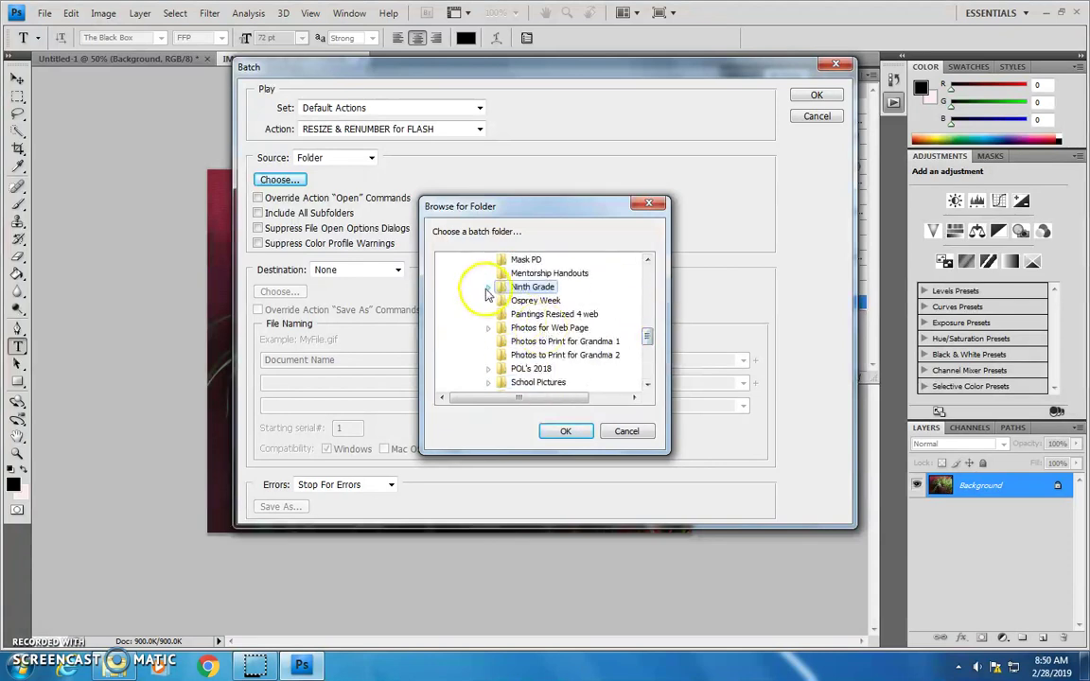
Choose DAY 1 inside Ninth Grade, Space Settlement Video Project, Stop Motion PRACTICE as the batch source folder
{"action": "left_click", "coordinate": [488, 288]}
{"action": "scroll", "coordinate": [634, 350], "scroll_direction": "down", "scroll_amount": 1}
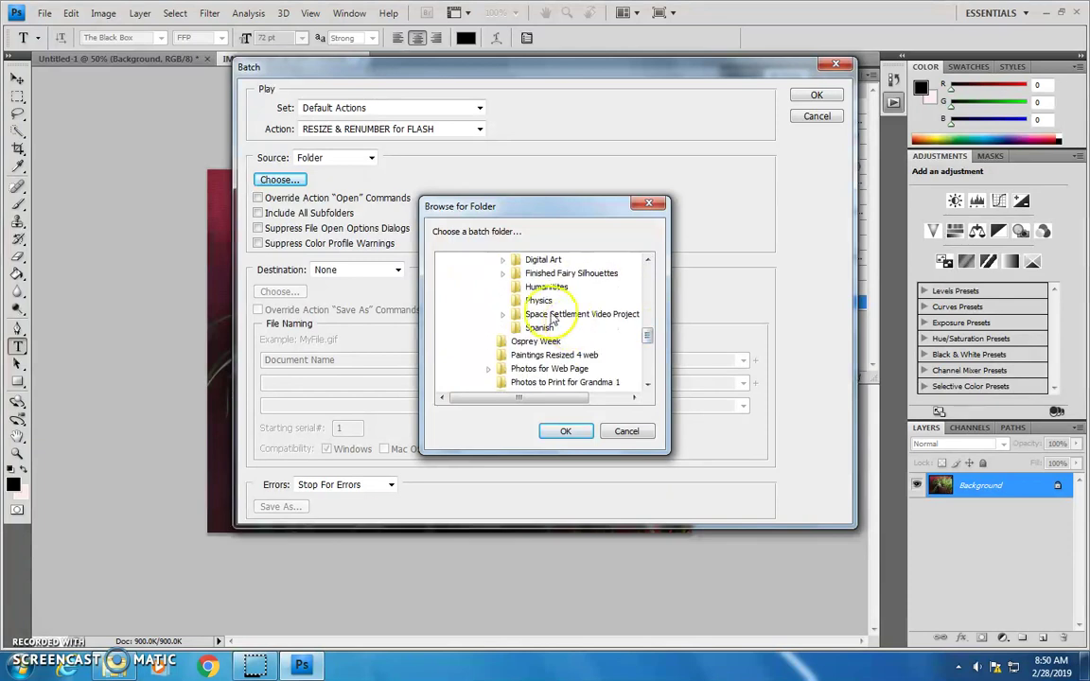
{"action": "left_click", "coordinate": [503, 315]}
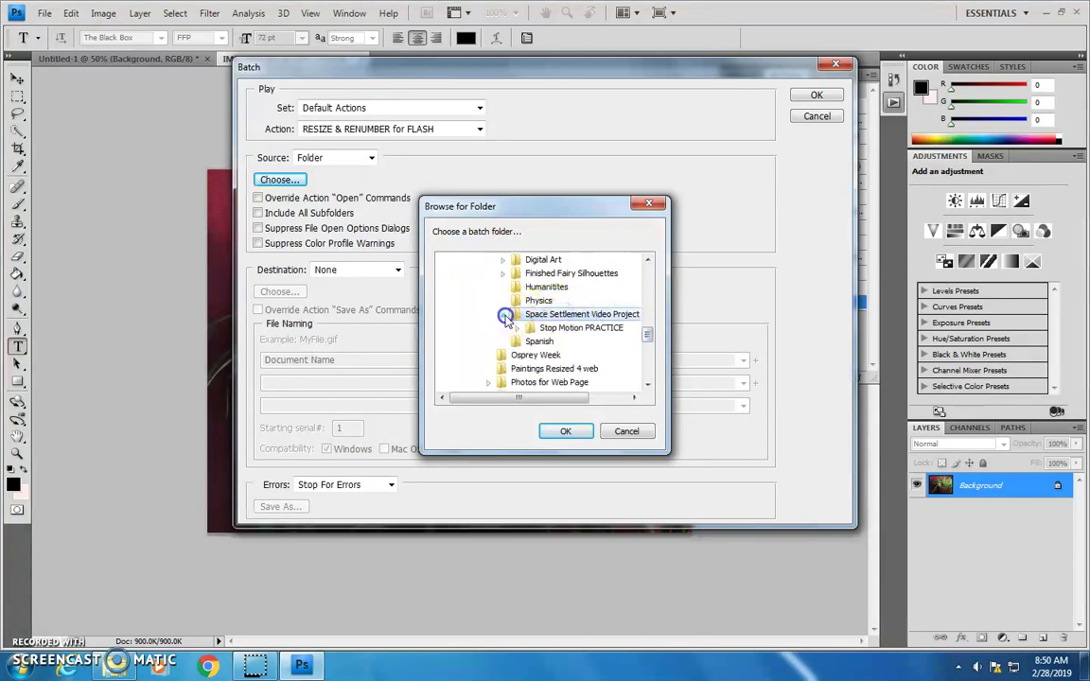
{"action": "left_click", "coordinate": [579, 316]}
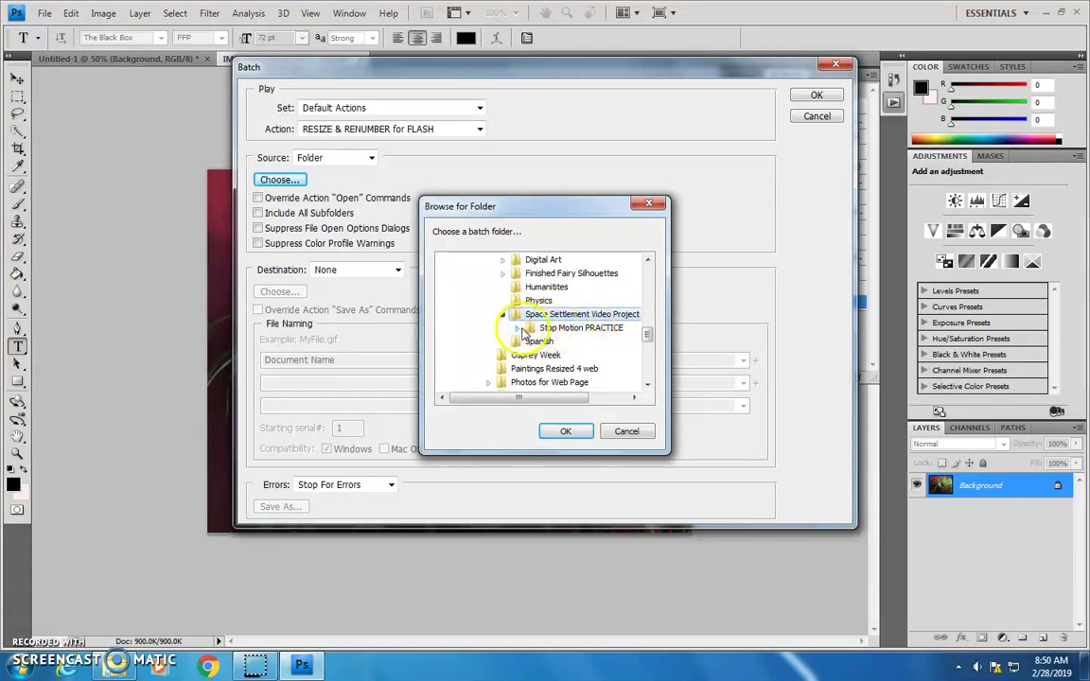
{"action": "left_click", "coordinate": [519, 330]}
{"action": "left_click", "coordinate": [565, 342]}
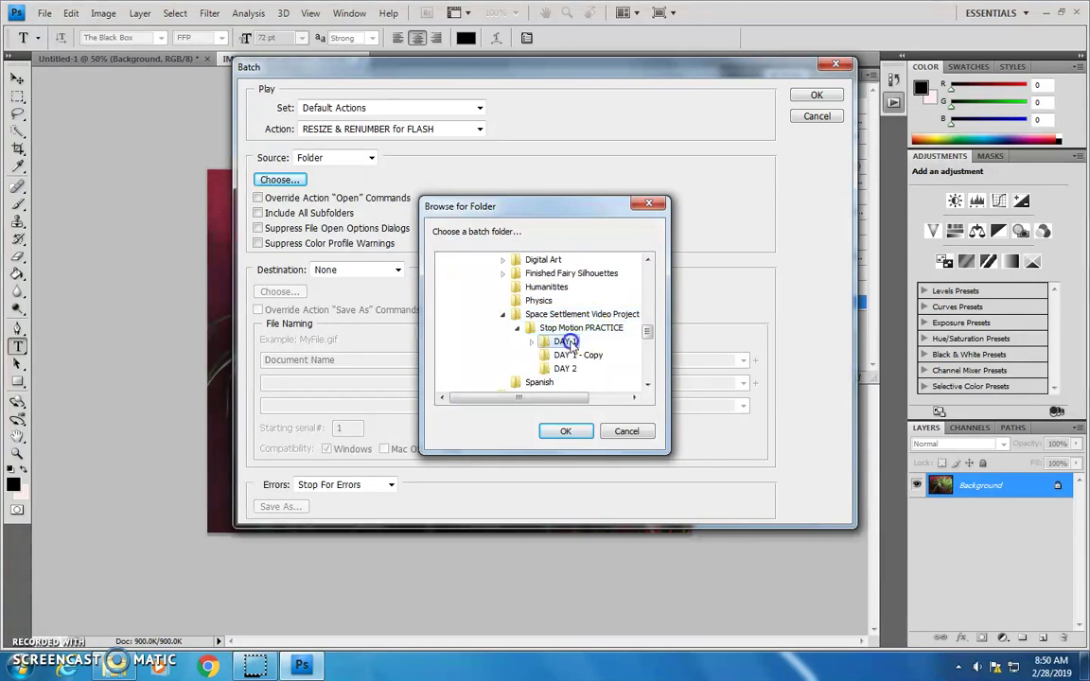
{"action": "scroll", "coordinate": [643, 343], "scroll_direction": "down", "scroll_amount": 3}
{"action": "scroll", "coordinate": [644, 343], "scroll_direction": "up", "scroll_amount": 2}
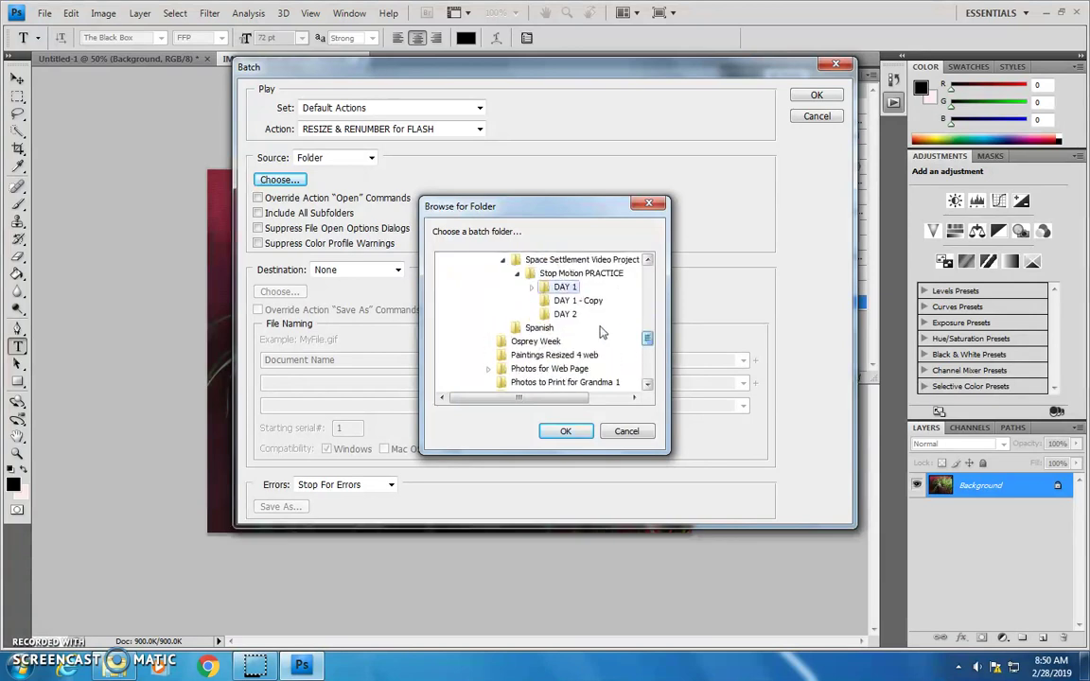
{"action": "left_click", "coordinate": [533, 288]}
{"action": "left_click", "coordinate": [566, 288]}
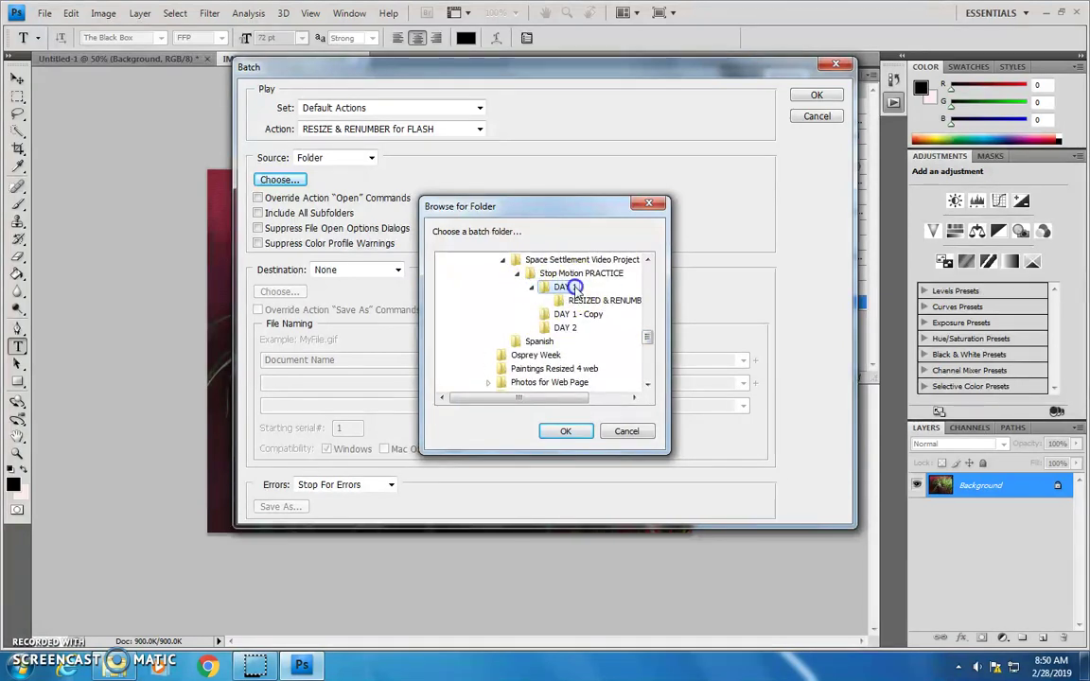
{"action": "left_click", "coordinate": [570, 290]}
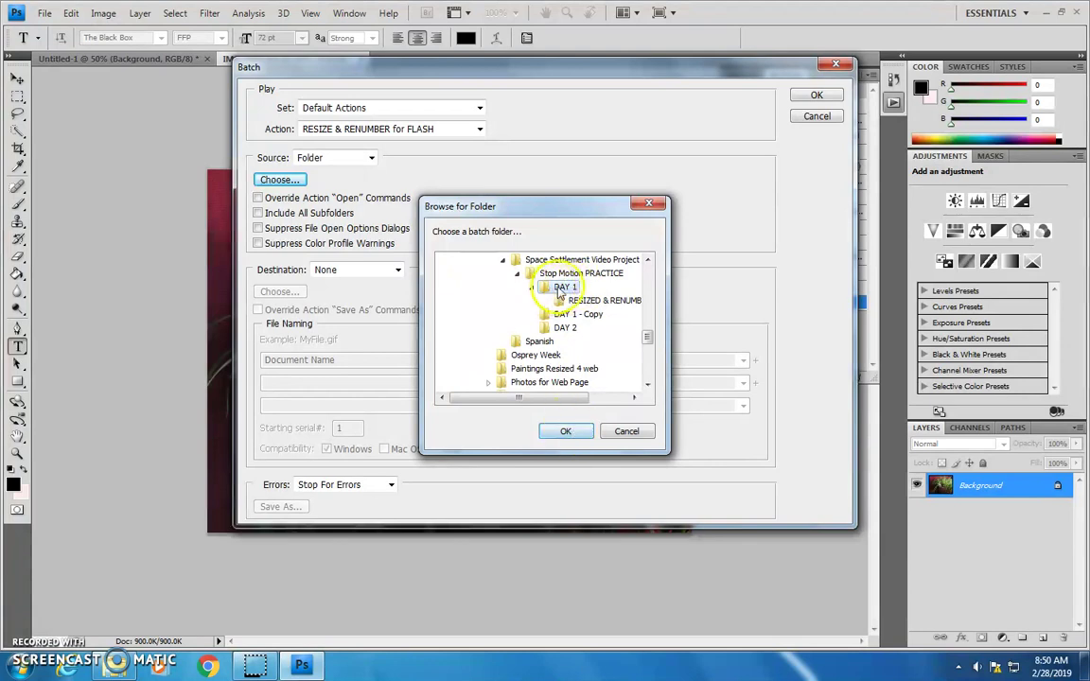
{"action": "left_click", "coordinate": [567, 432]}
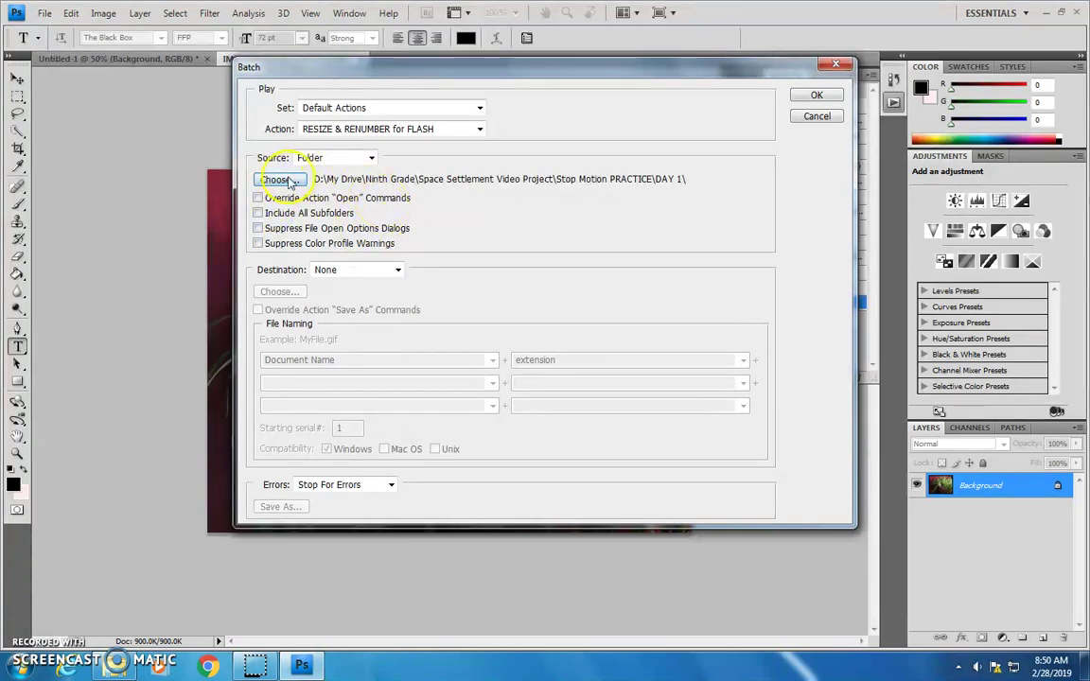
Set the batch destination type to Folder
{"action": "left_click", "coordinate": [352, 272]}
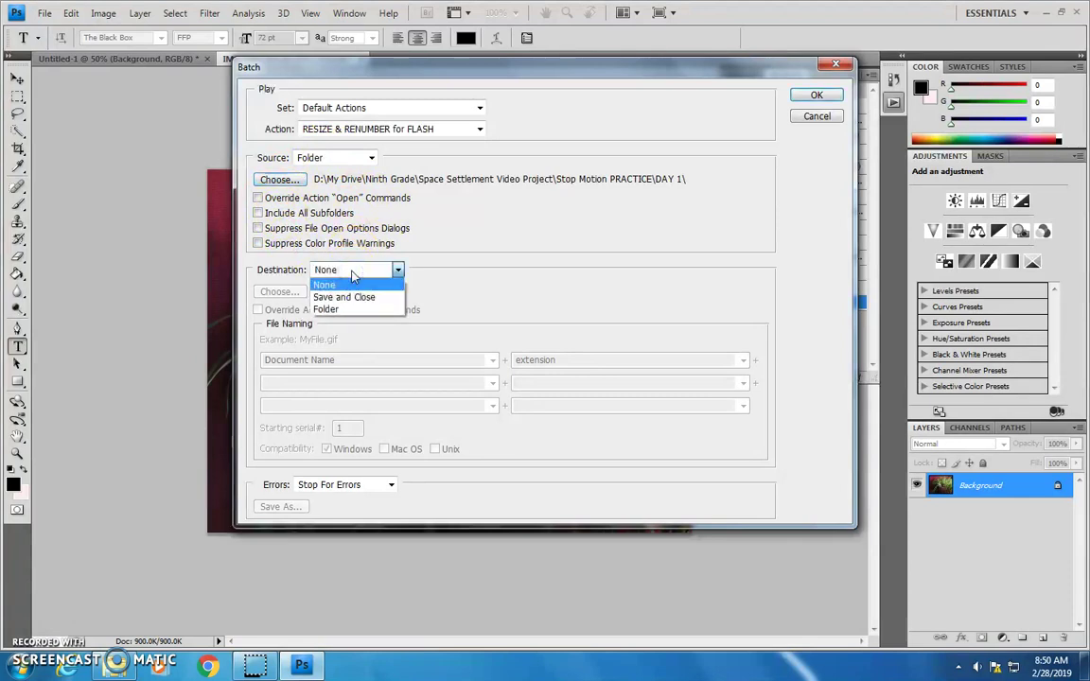
{"action": "left_click", "coordinate": [354, 313]}
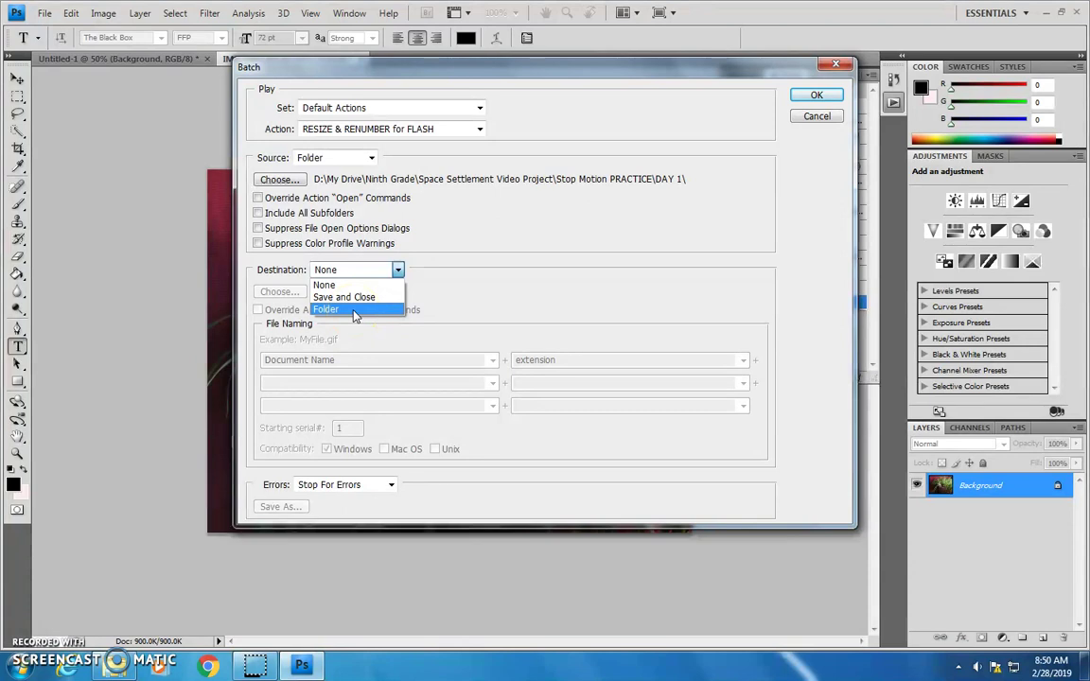
{"action": "left_click", "coordinate": [352, 309]}
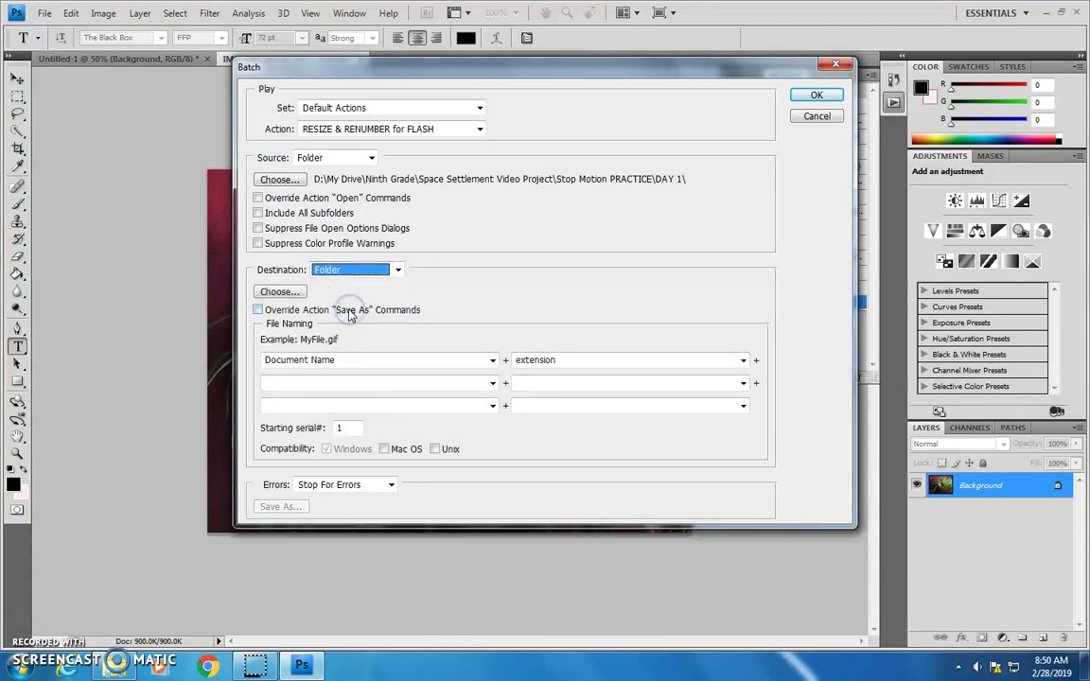
Choose the RESIZED & RENUMBERED folder inside DAY 1 on Google Drive File Stream as the batch destination
{"action": "left_click", "coordinate": [295, 292]}
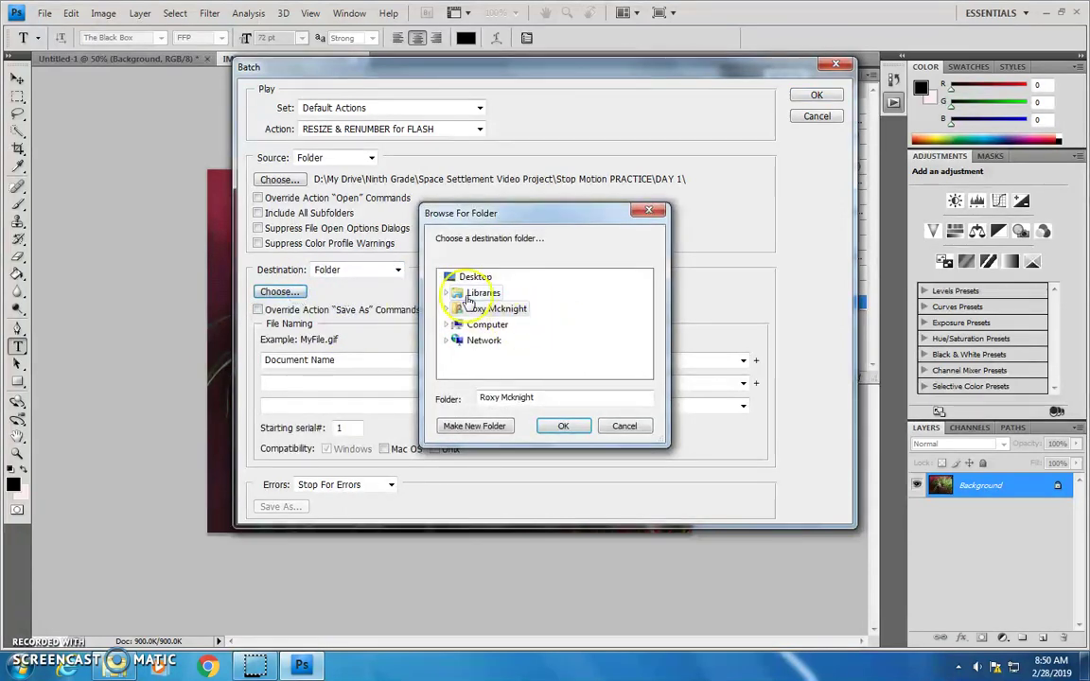
{"action": "left_click", "coordinate": [447, 327]}
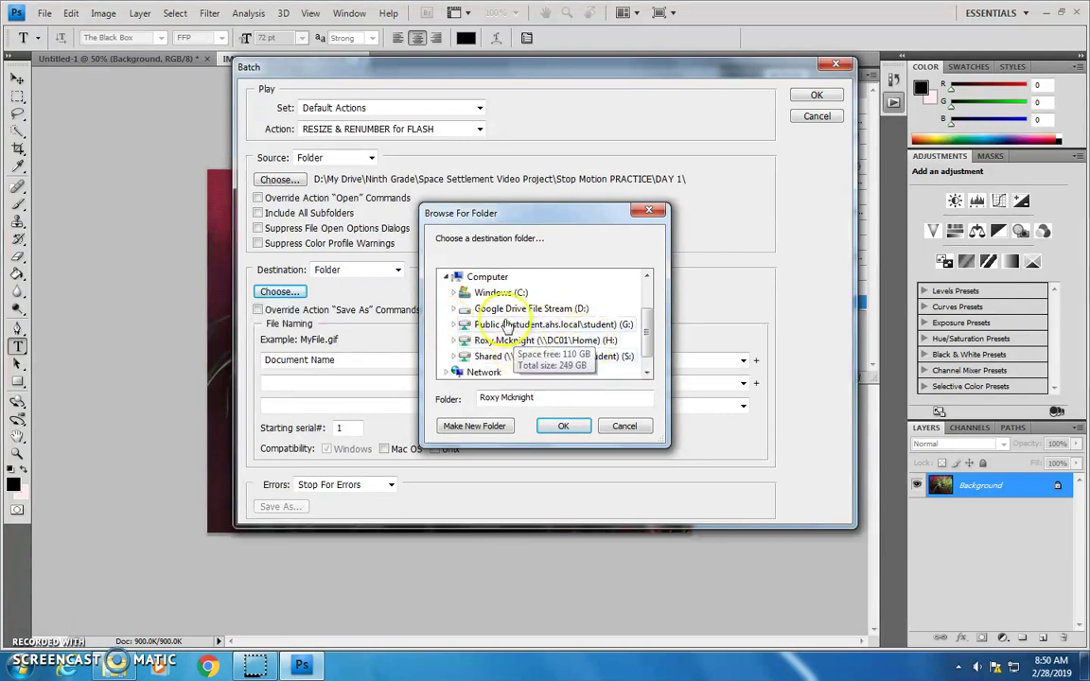
{"action": "left_click", "coordinate": [487, 308]}
{"action": "left_click", "coordinate": [643, 299]}
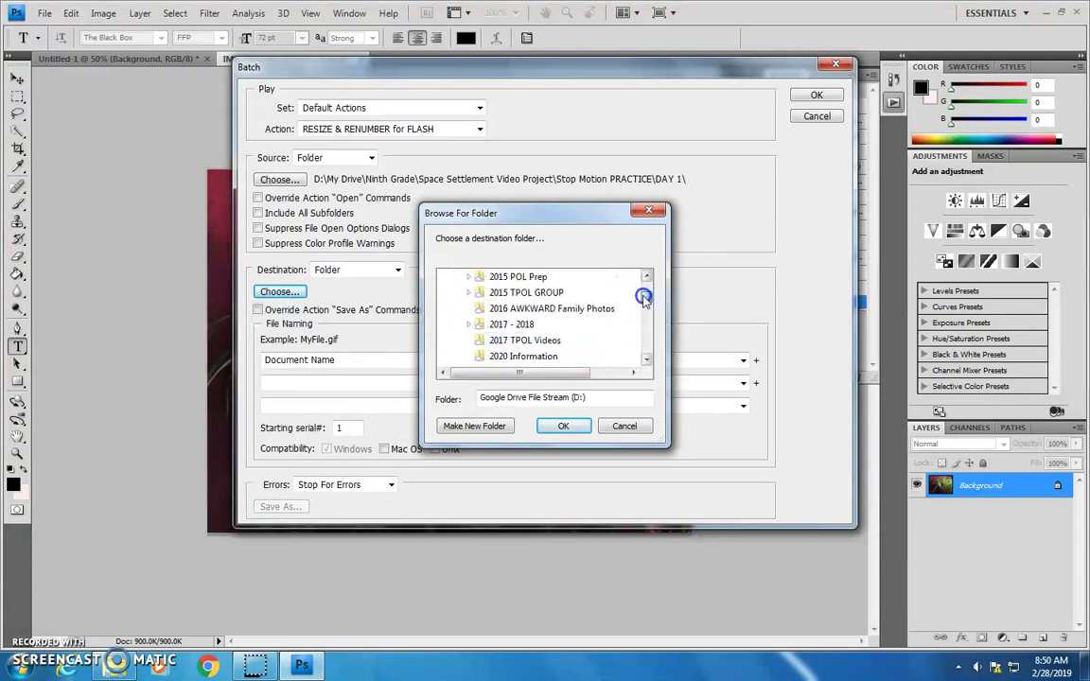
{"action": "left_click_drag", "start_coordinate": [643, 298], "coordinate": [643, 322]}
{"action": "left_click", "coordinate": [475, 325]}
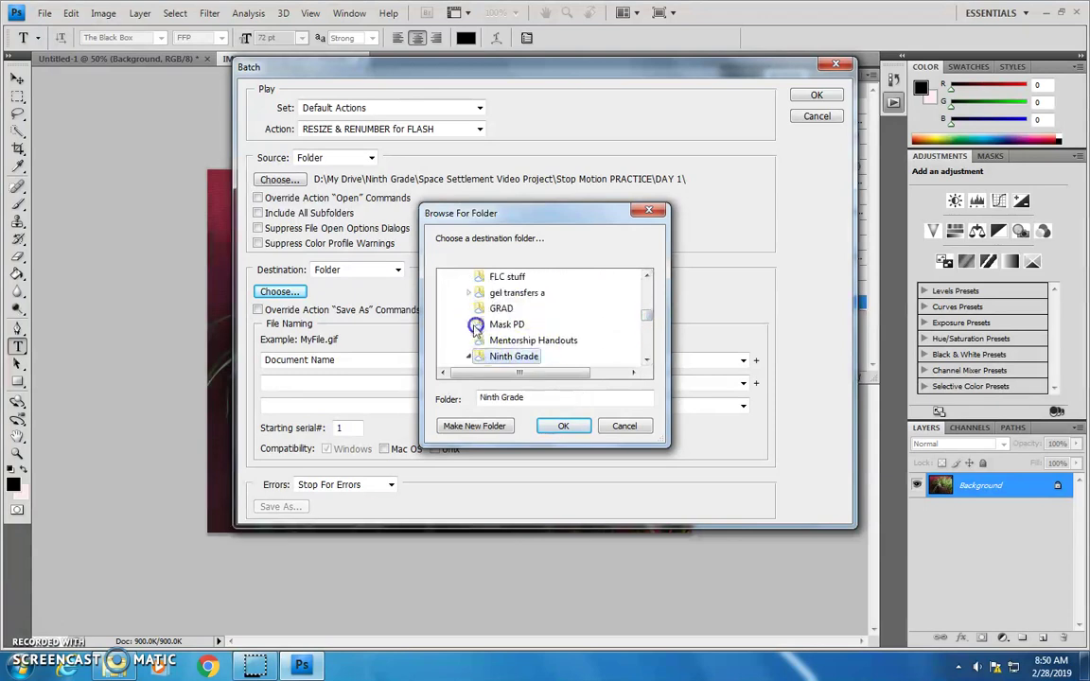
{"action": "left_click", "coordinate": [643, 364]}
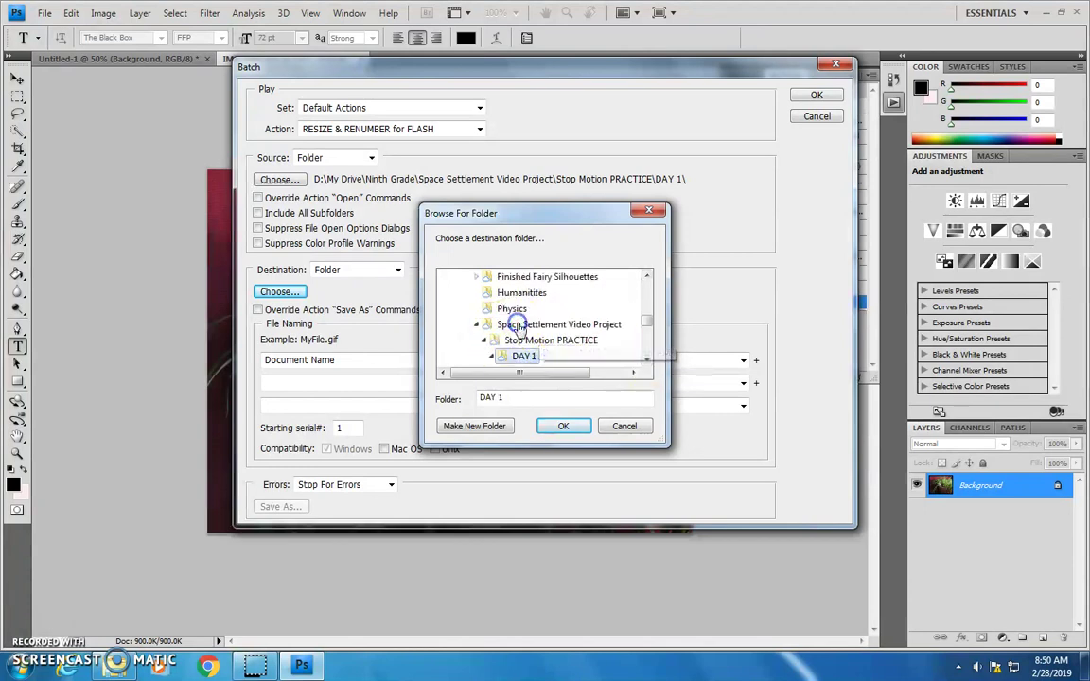
{"action": "left_click", "coordinate": [646, 360]}
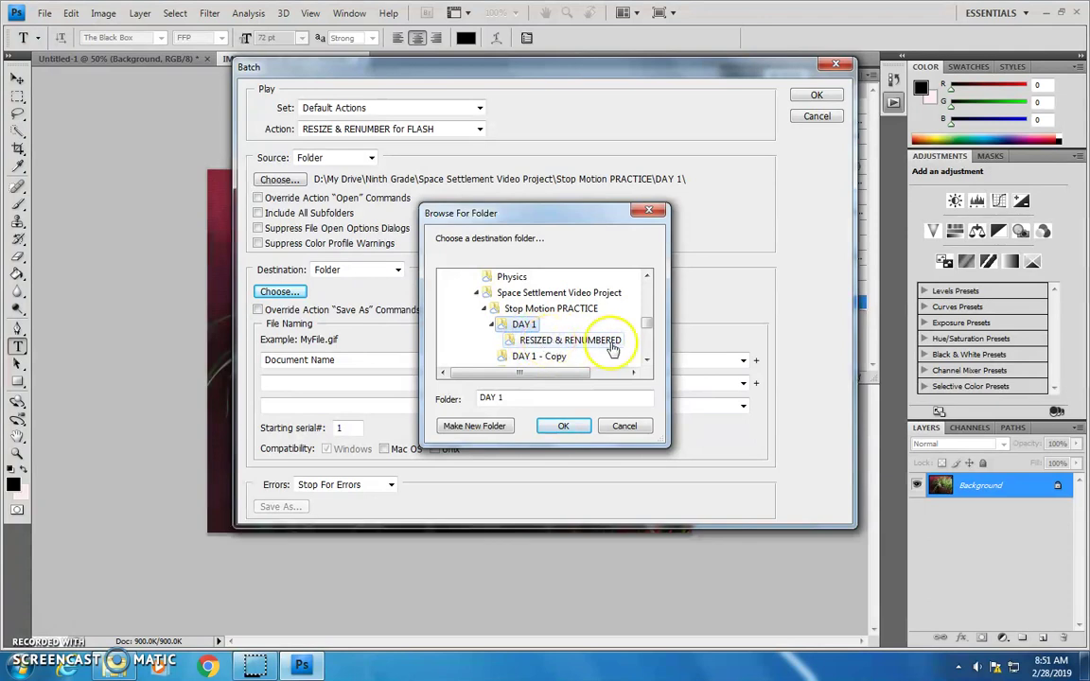
{"action": "left_click", "coordinate": [563, 342]}
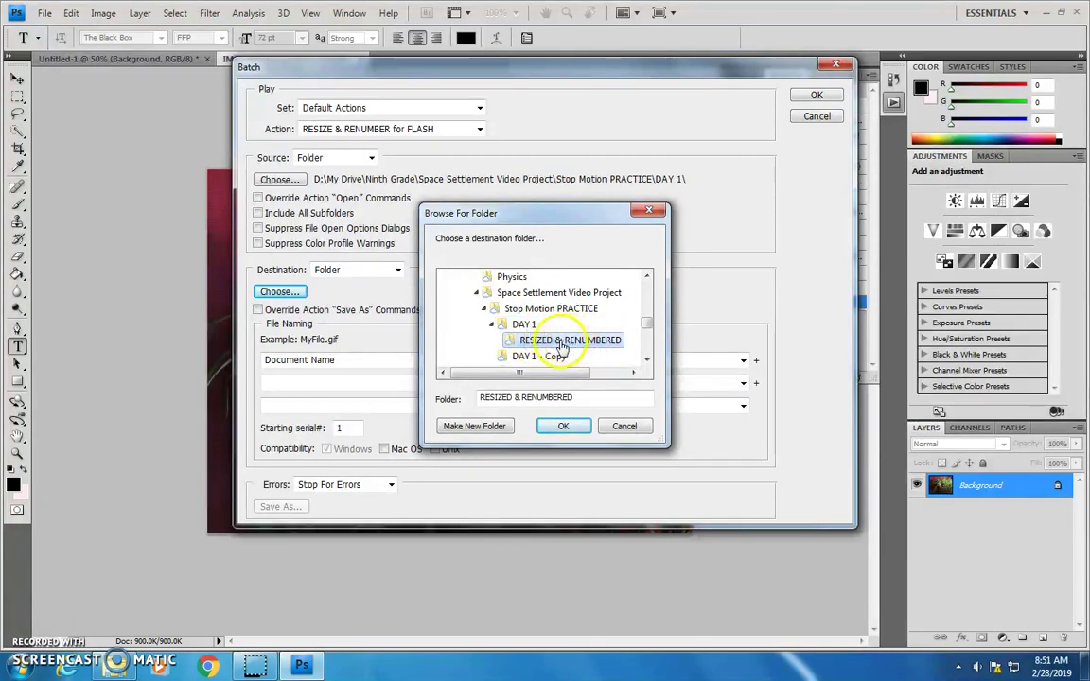
{"action": "left_click", "coordinate": [563, 427]}
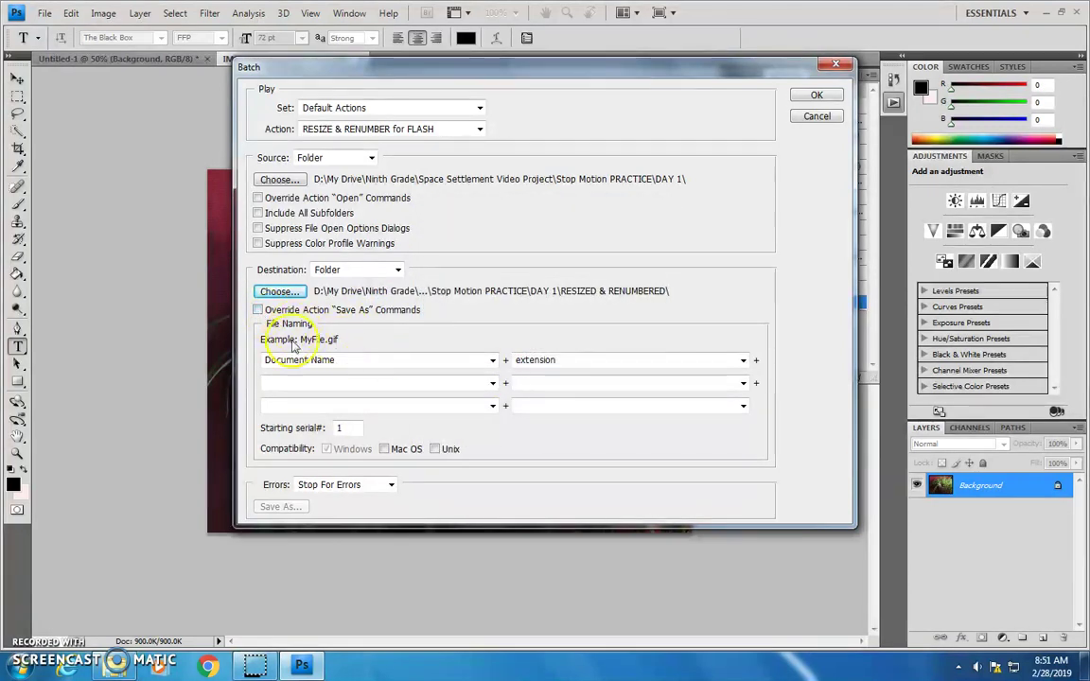
Set the batch file naming to 4 Digit Serial Number followed by extension
{"action": "left_click", "coordinate": [492, 361]}
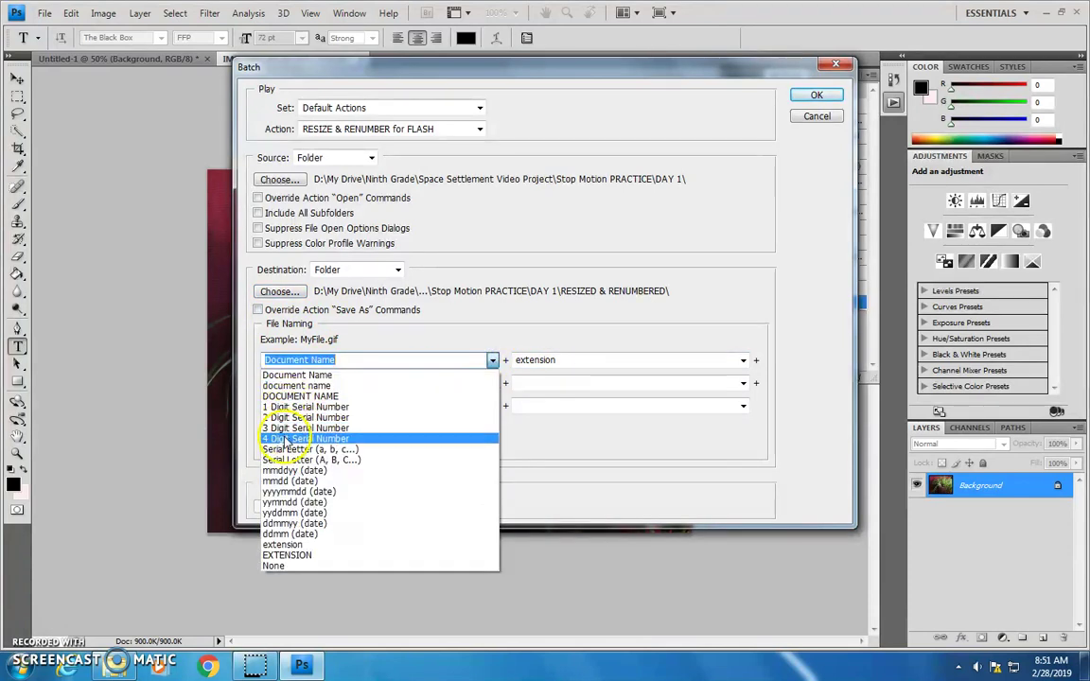
{"action": "left_click", "coordinate": [353, 443]}
{"action": "left_click", "coordinate": [662, 359]}
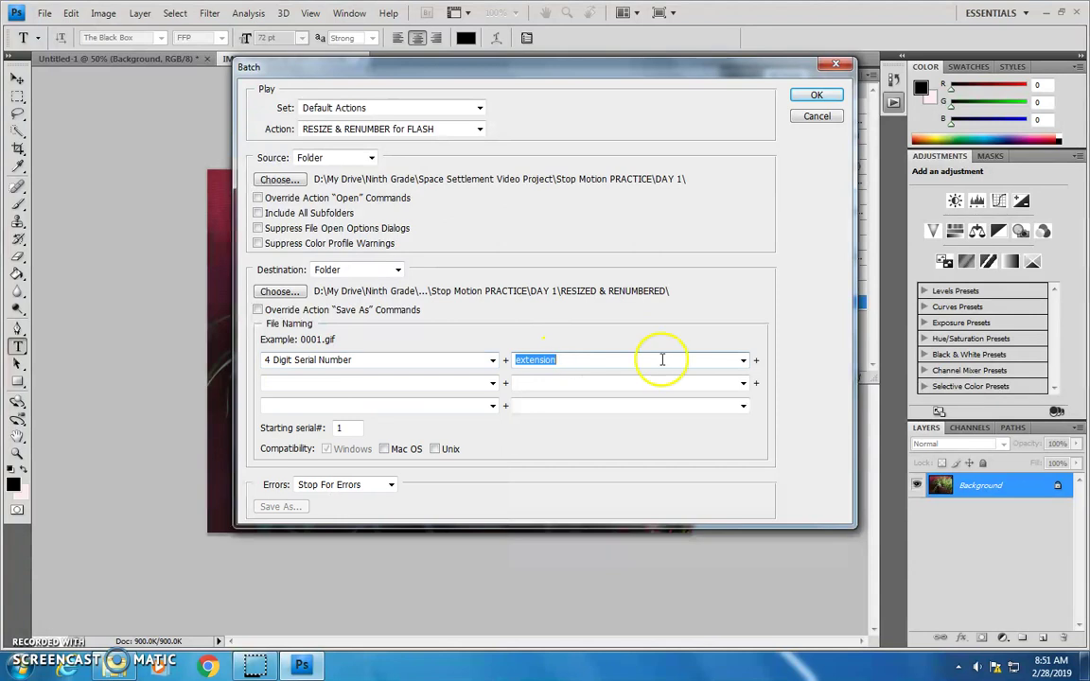
Choose lowercase extension as the second file naming part and run the batch with the RESIZE & RENUMBER for FLASH action
{"action": "left_click", "coordinate": [744, 360]}
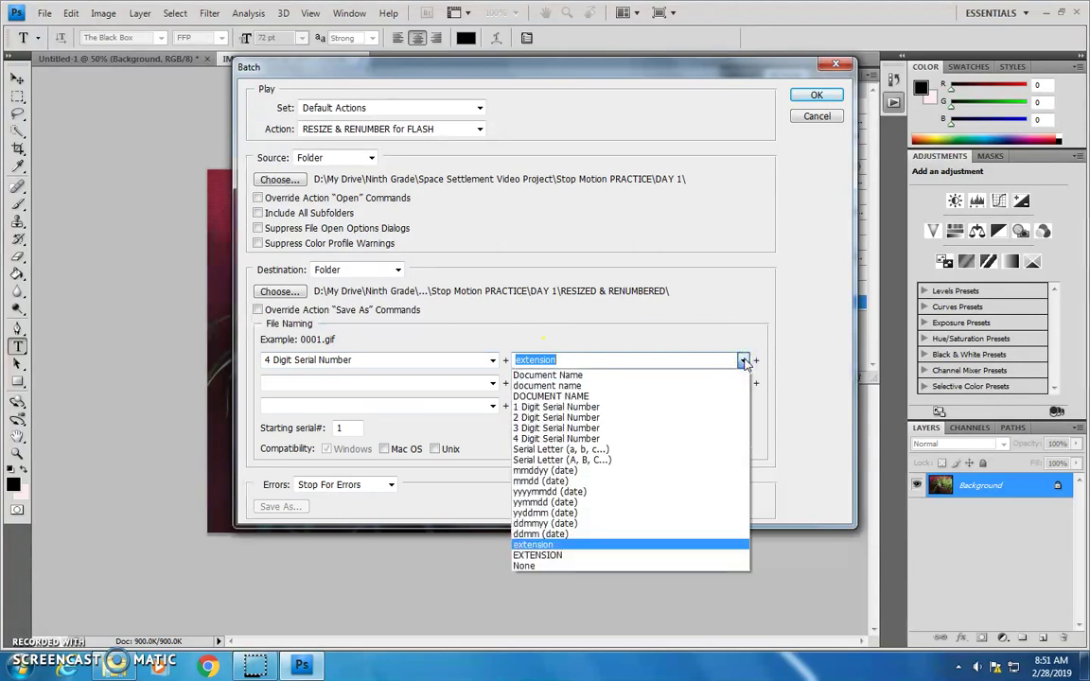
{"action": "left_click", "coordinate": [534, 545]}
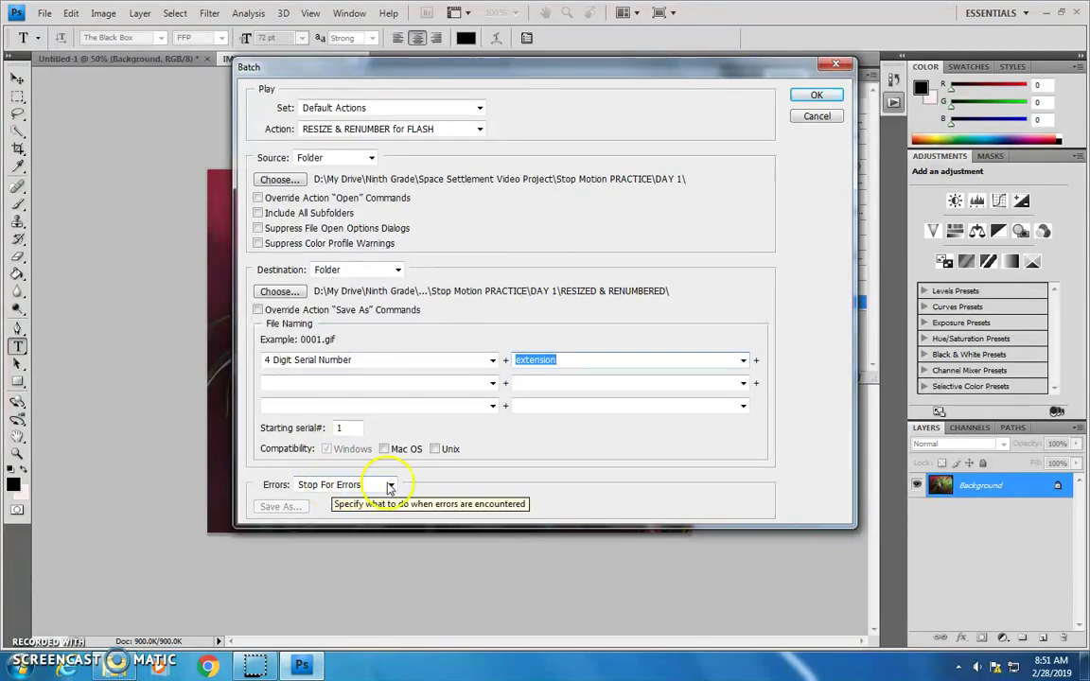
{"action": "left_click", "coordinate": [835, 97]}
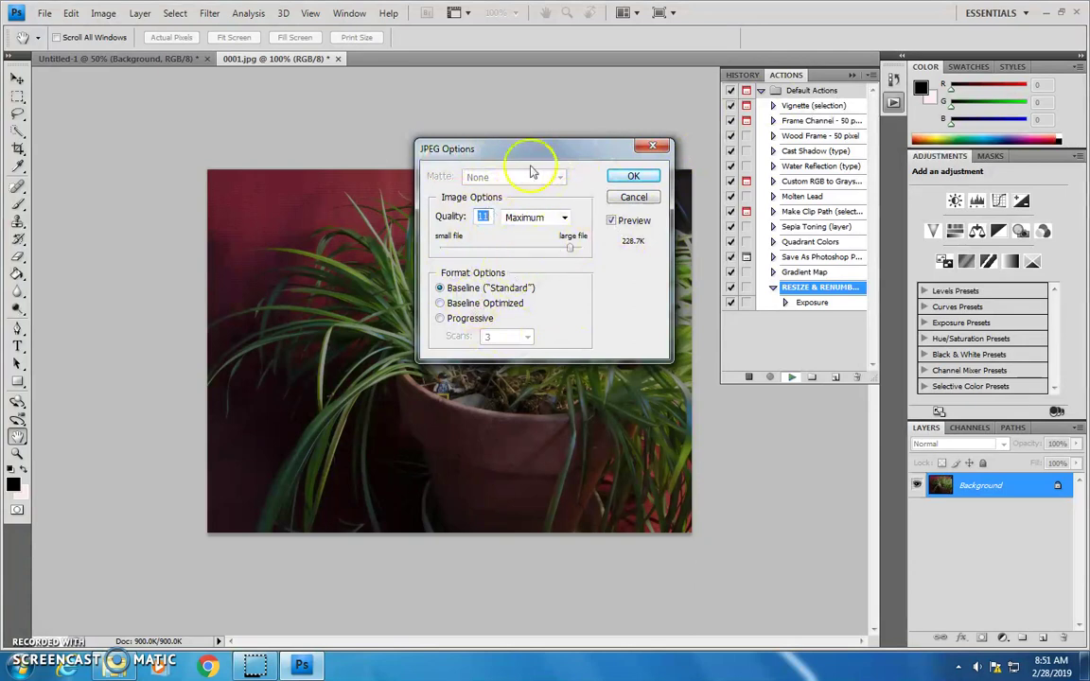
Save each batch-processed image as a JPEG, accepting quality 11 Maximum and Baseline ("Standard") format for every file
{"action": "left_click", "coordinate": [633, 177]}
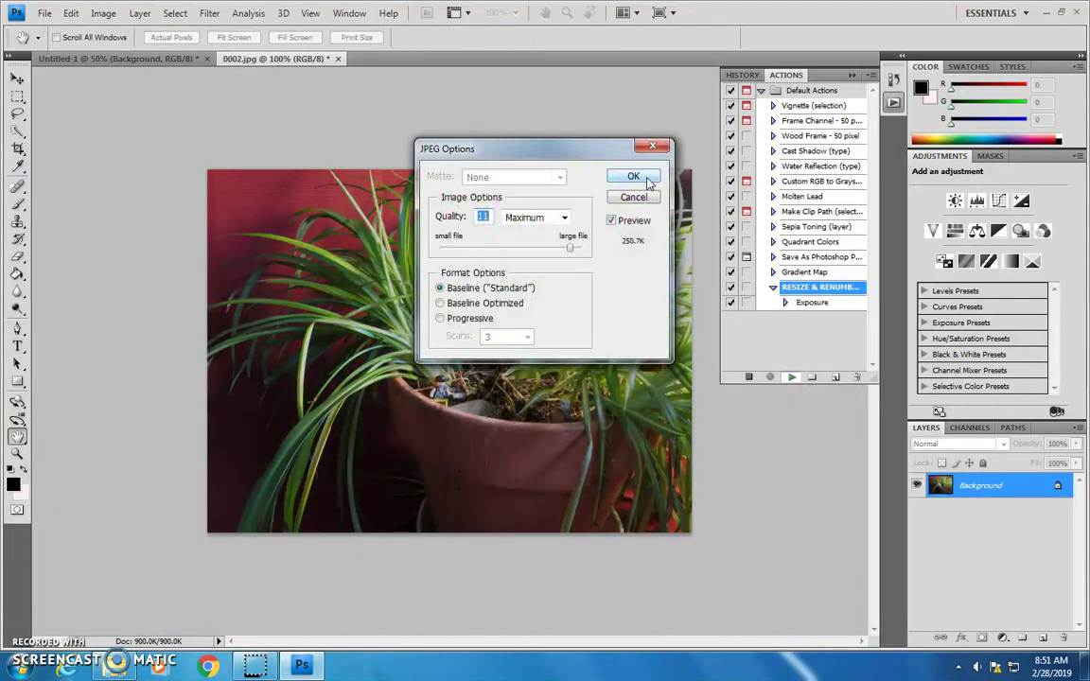
{"action": "left_click", "coordinate": [647, 180]}
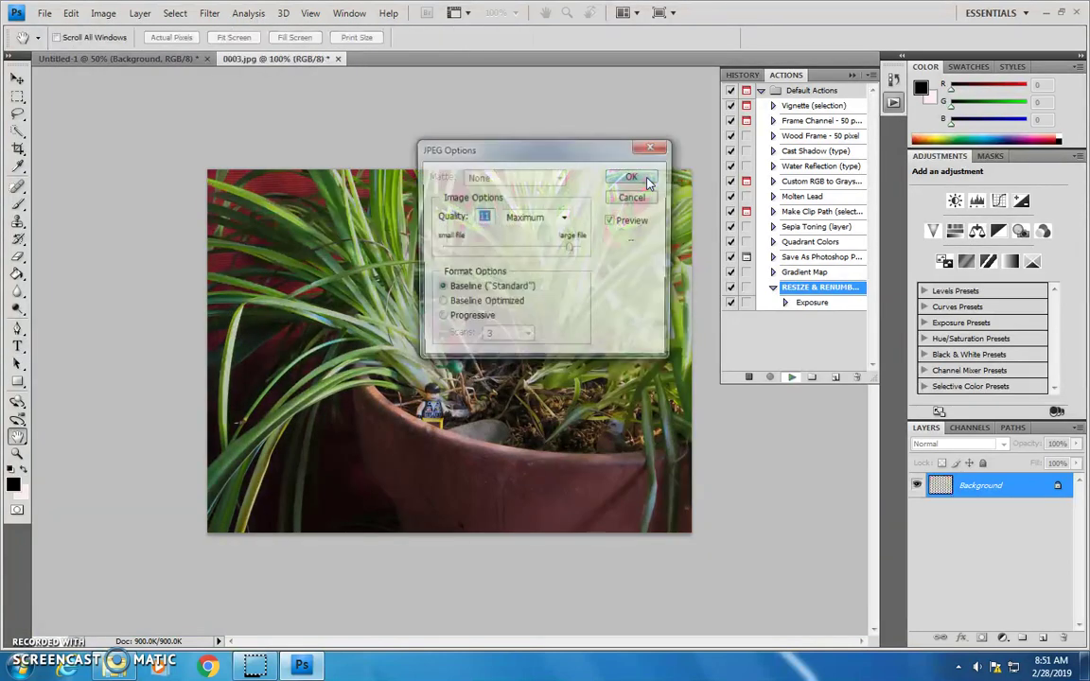
{"action": "left_click", "coordinate": [646, 178]}
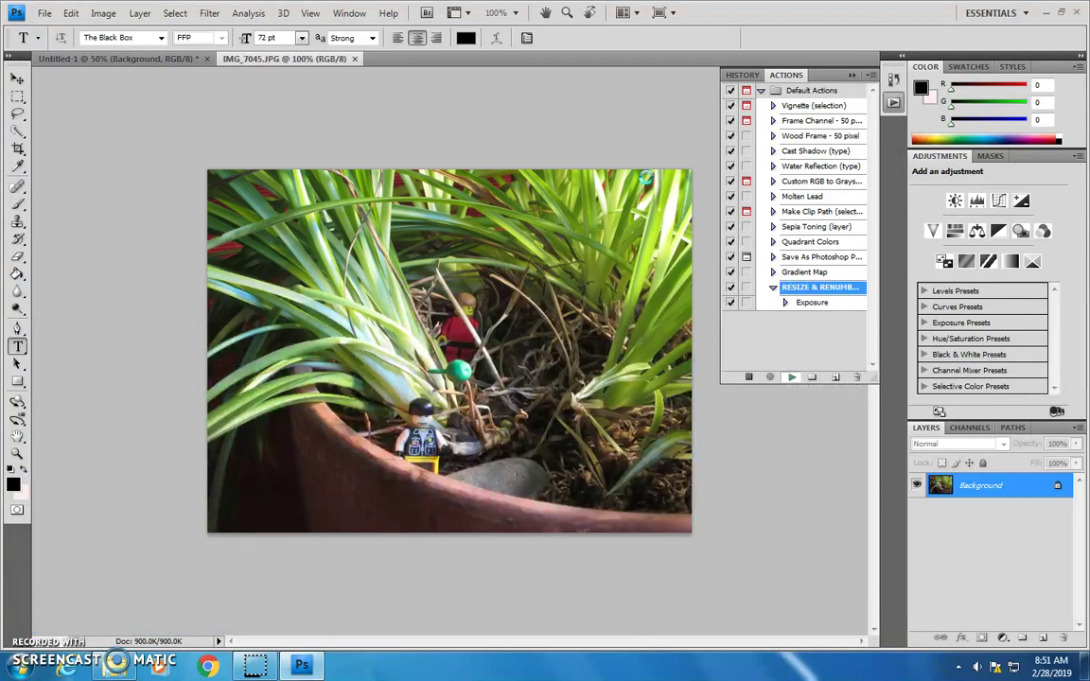
{"action": "left_click", "coordinate": [633, 177]}
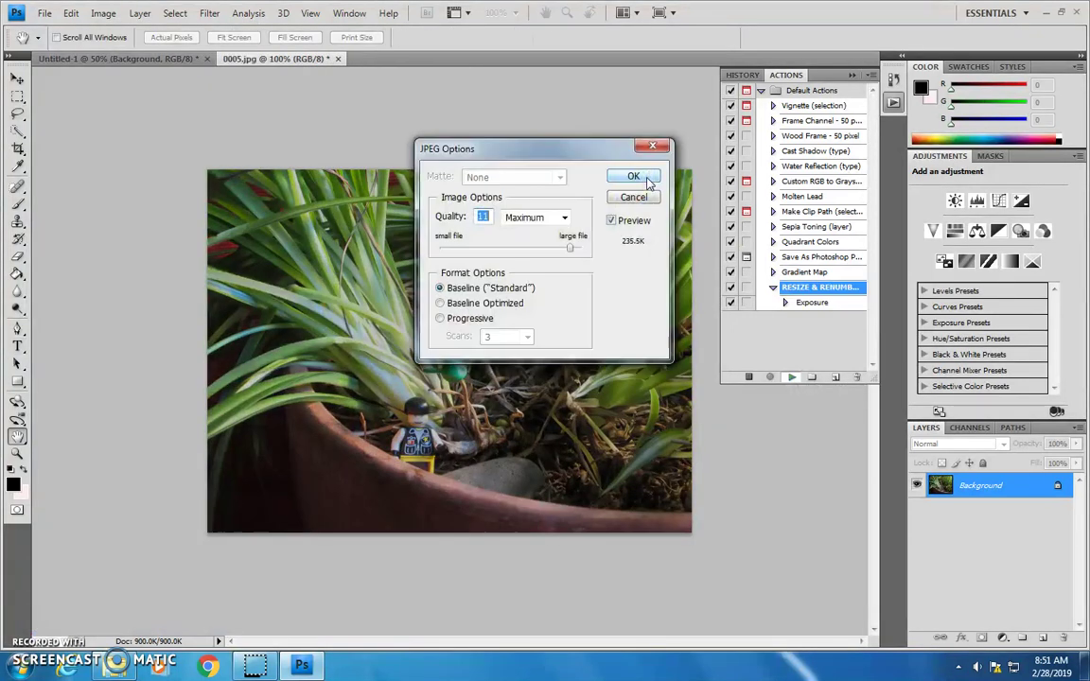
{"action": "left_click", "coordinate": [643, 178]}
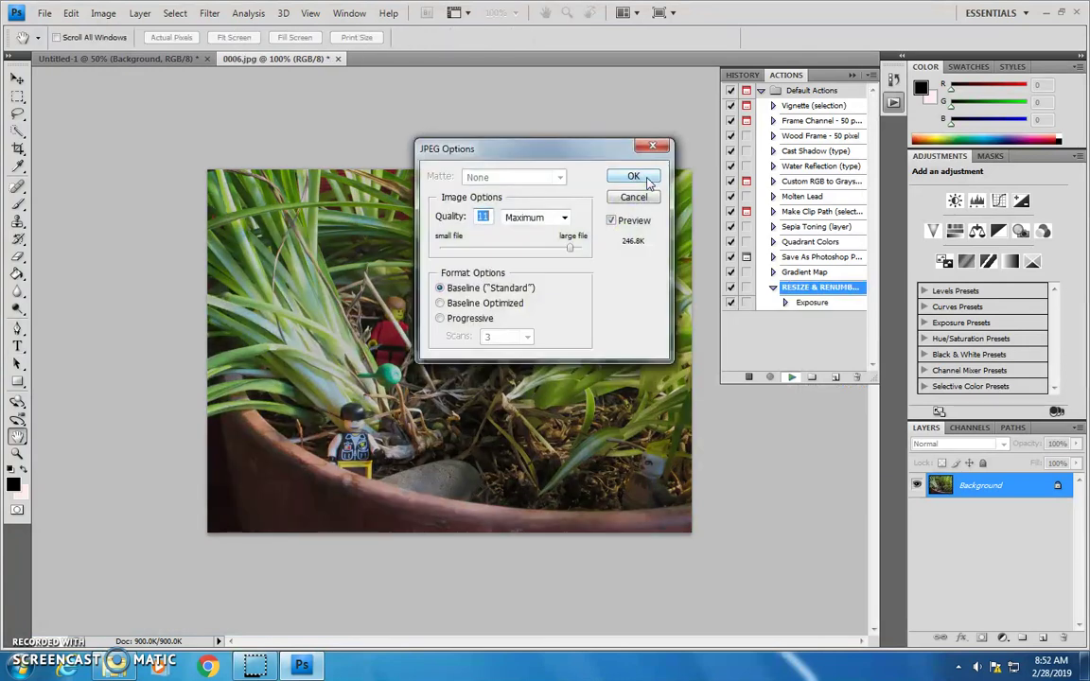
{"action": "left_click", "coordinate": [645, 177]}
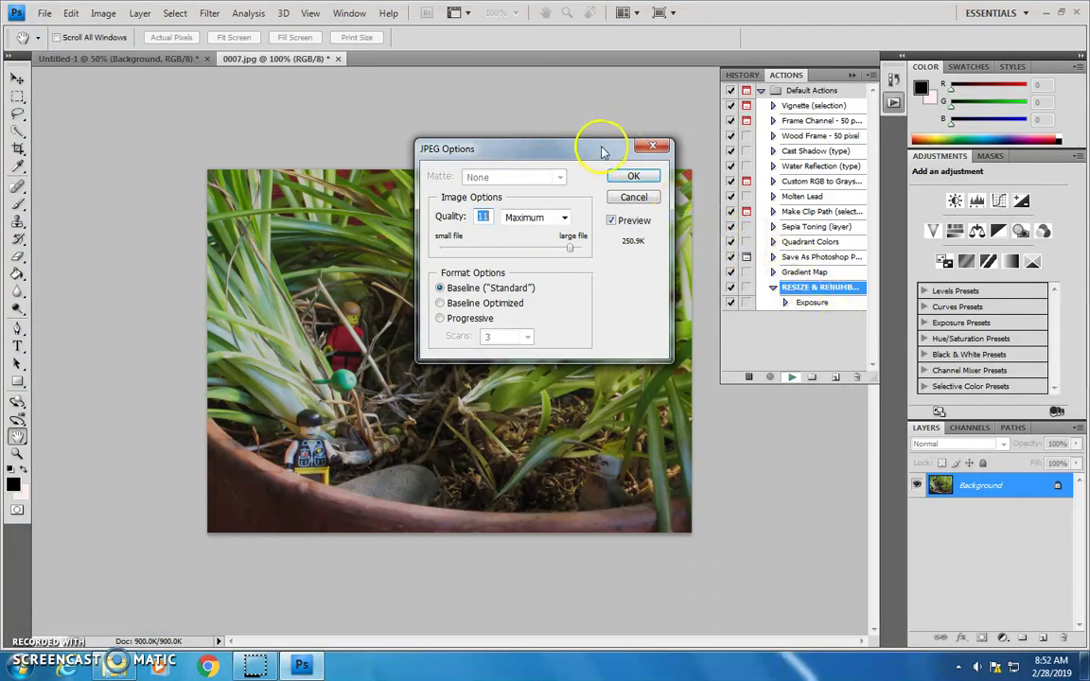
{"action": "left_click", "coordinate": [639, 177]}
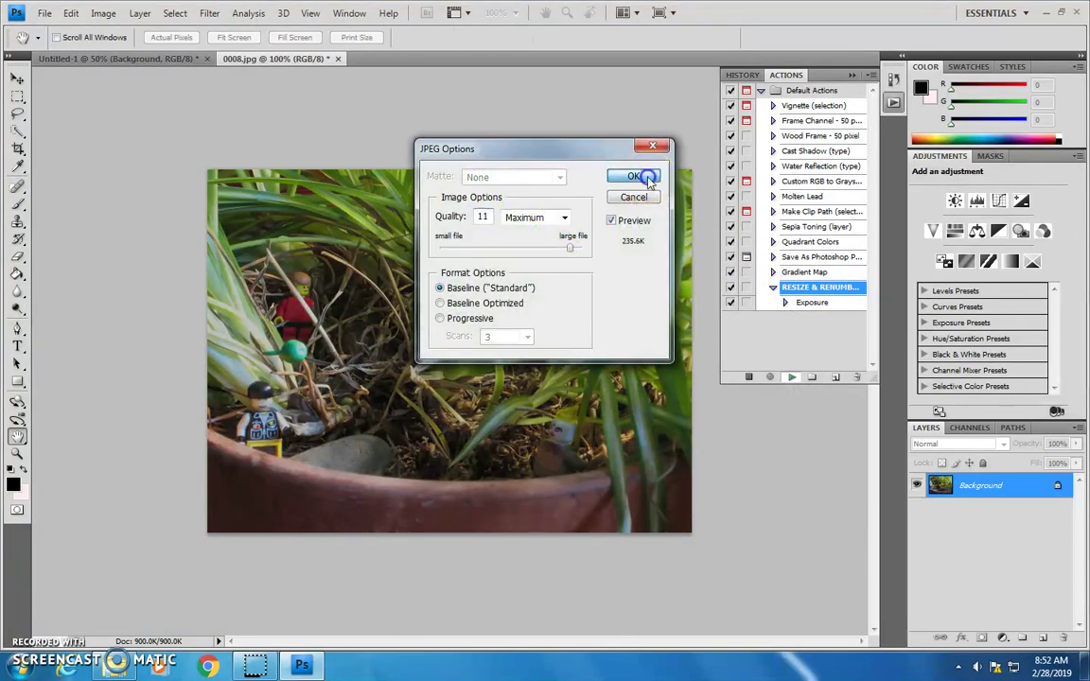
{"action": "left_click", "coordinate": [646, 176]}
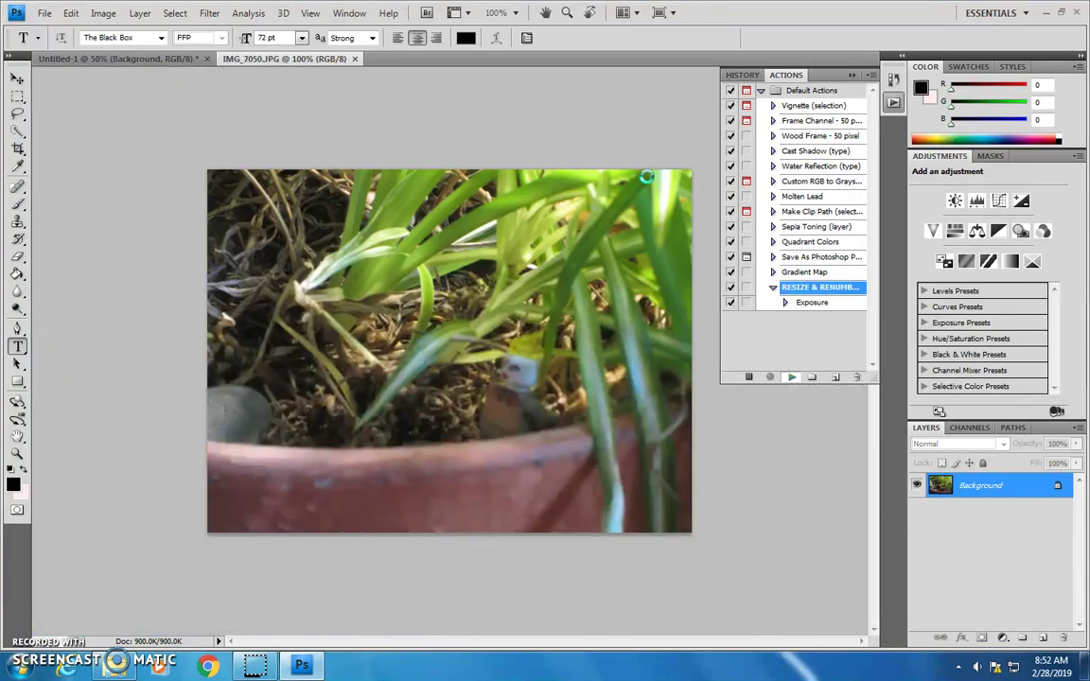
{"action": "key", "text": "Return"}
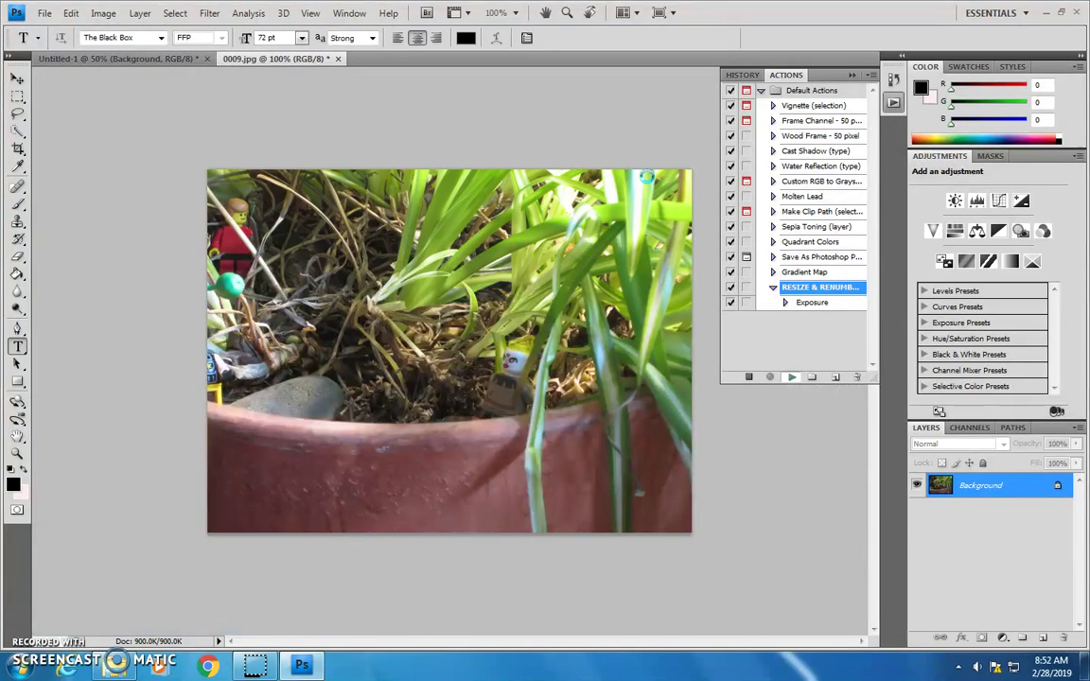
{"action": "left_click", "coordinate": [647, 178]}
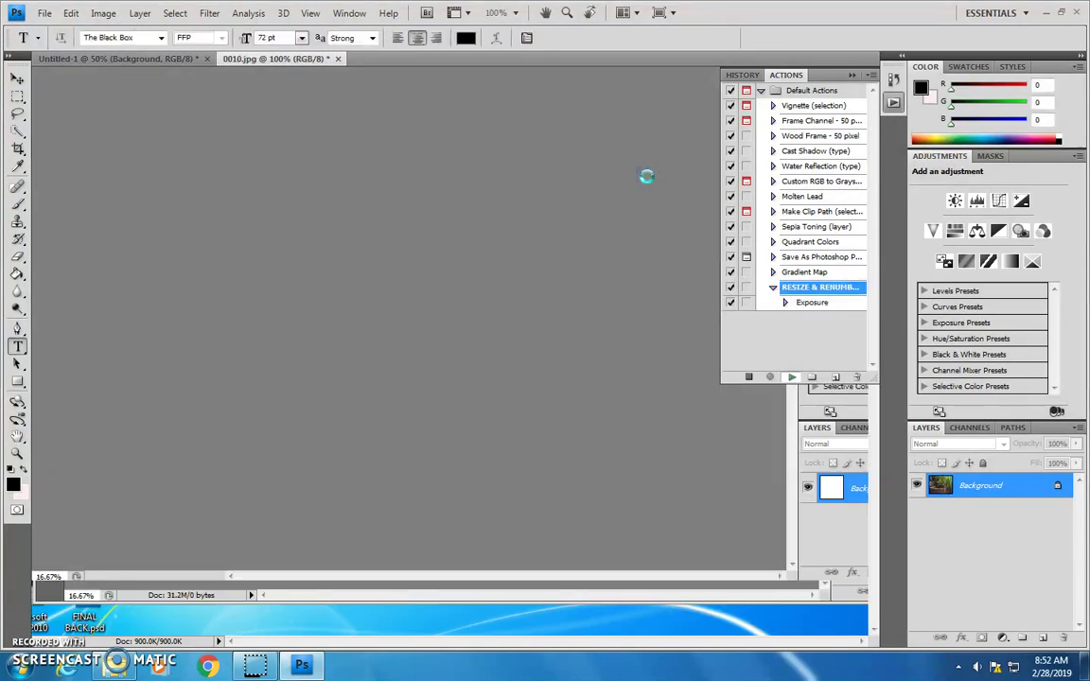
{"action": "left_click", "coordinate": [647, 178]}
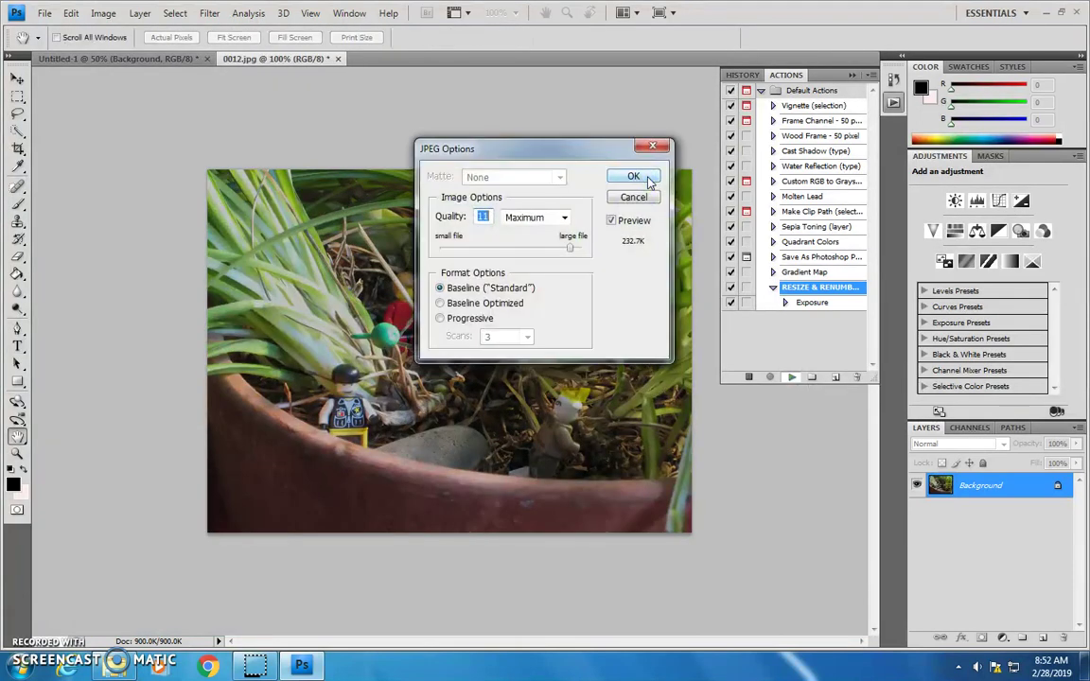
{"action": "left_click", "coordinate": [647, 178]}
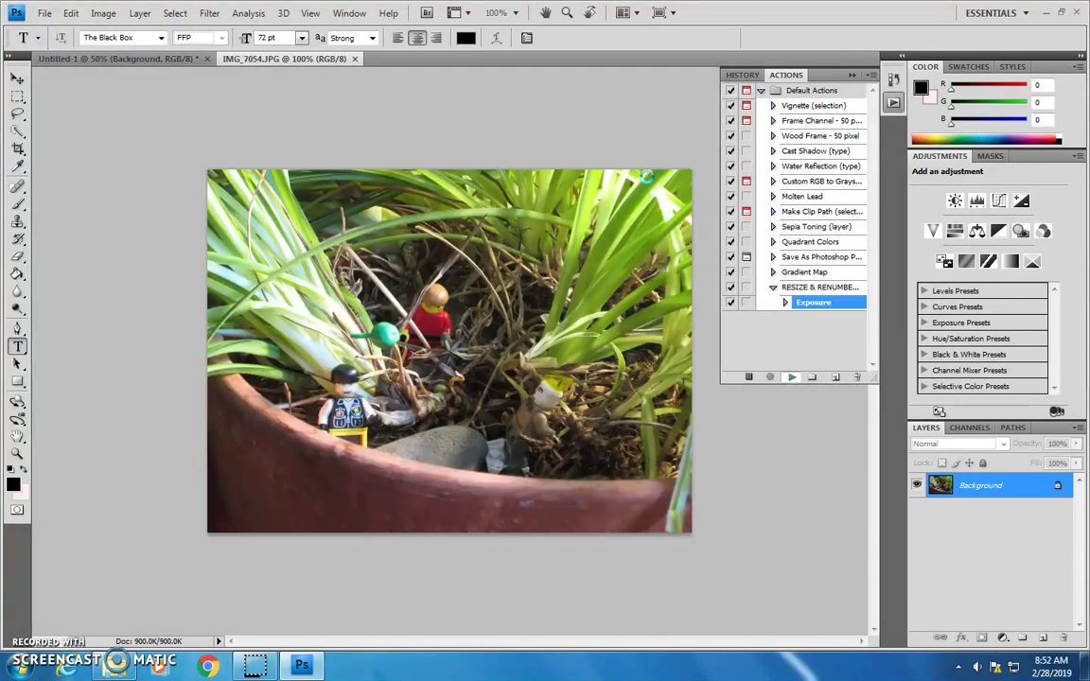
{"action": "left_click", "coordinate": [647, 178]}
{"action": "left_click", "coordinate": [647, 177]}
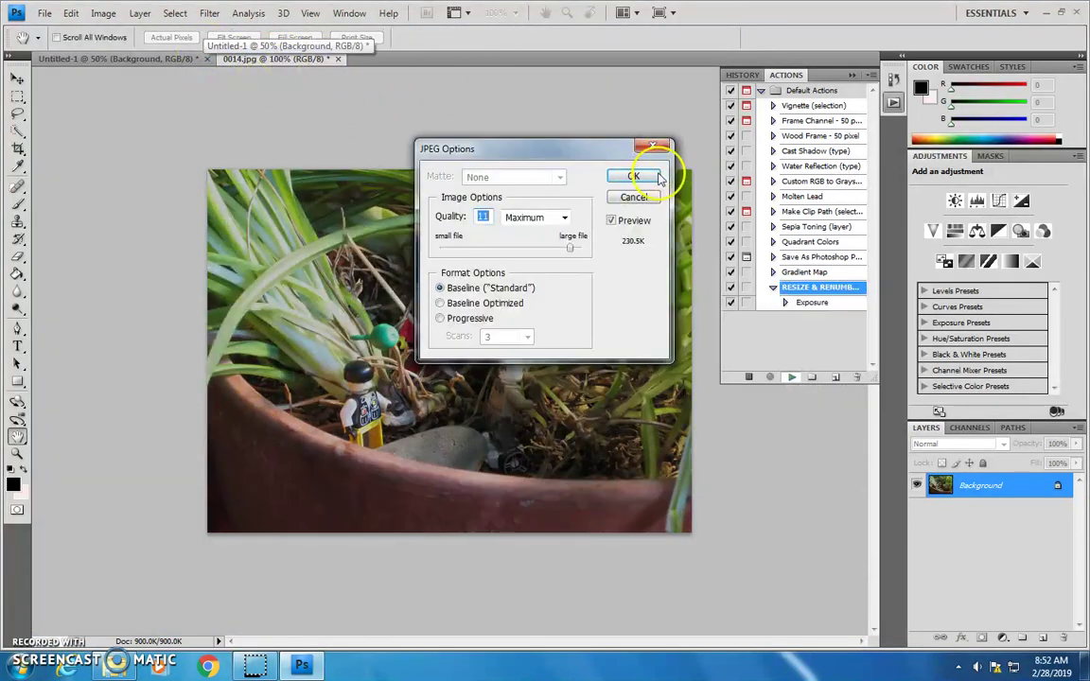
{"action": "left_click", "coordinate": [655, 177]}
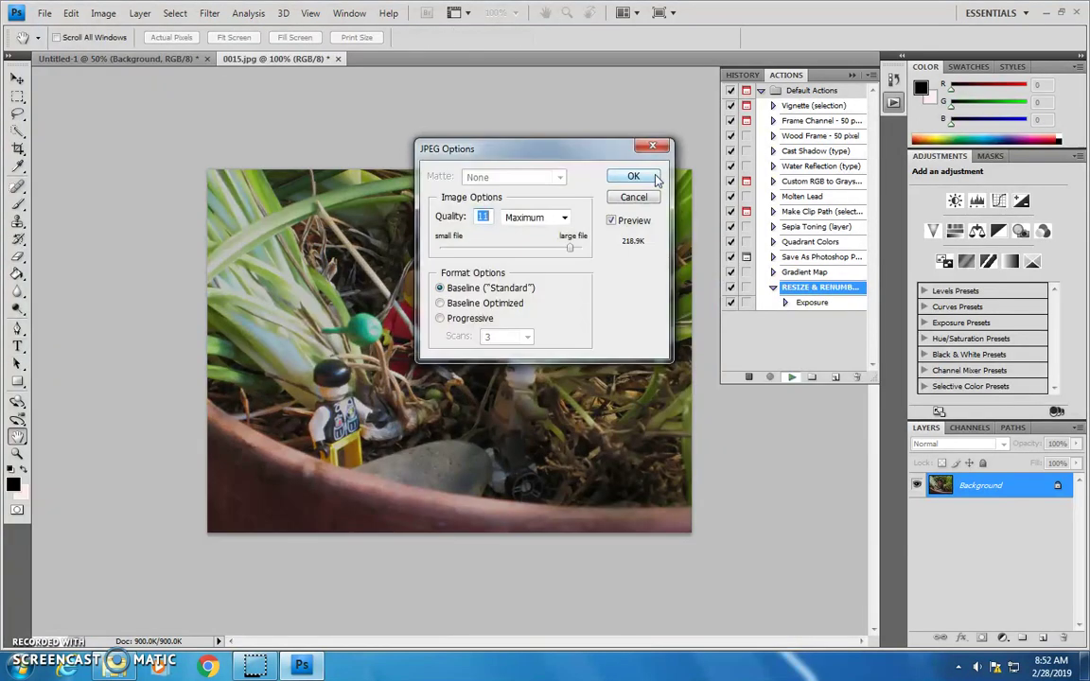
{"action": "left_click", "coordinate": [654, 176]}
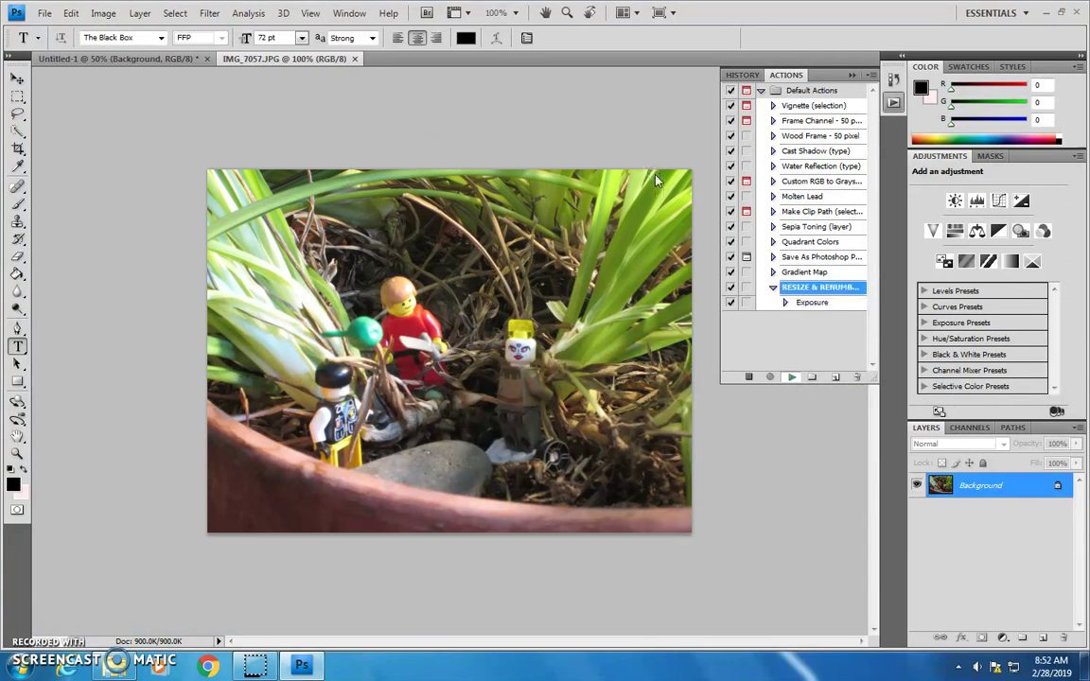
{"action": "left_click", "coordinate": [654, 176]}
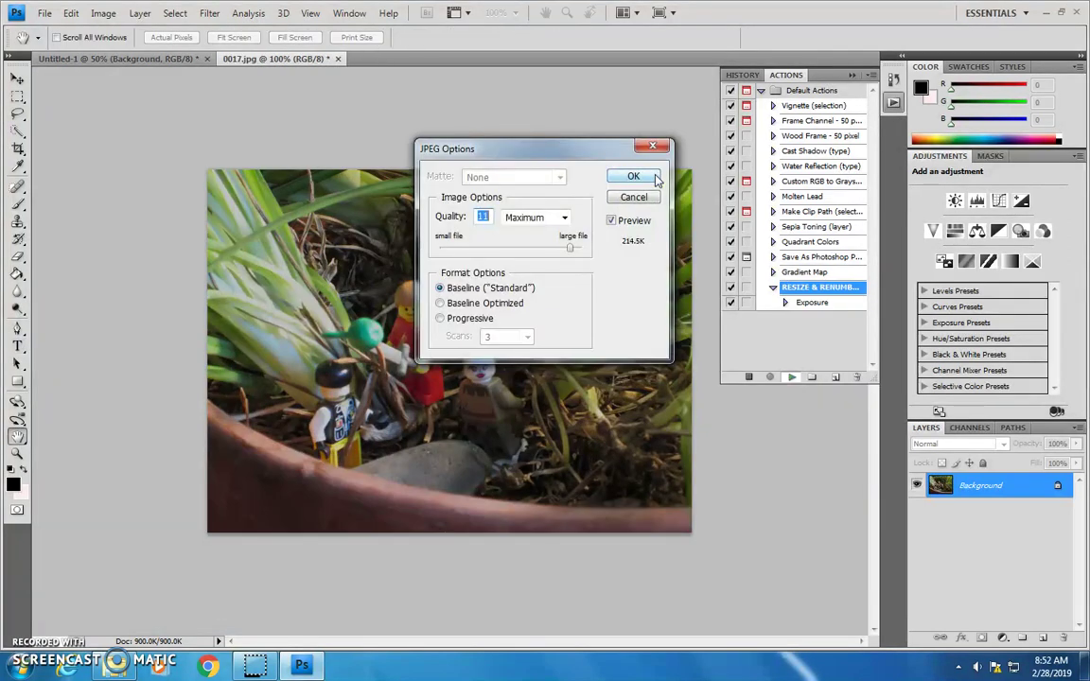
{"action": "left_click", "coordinate": [655, 176]}
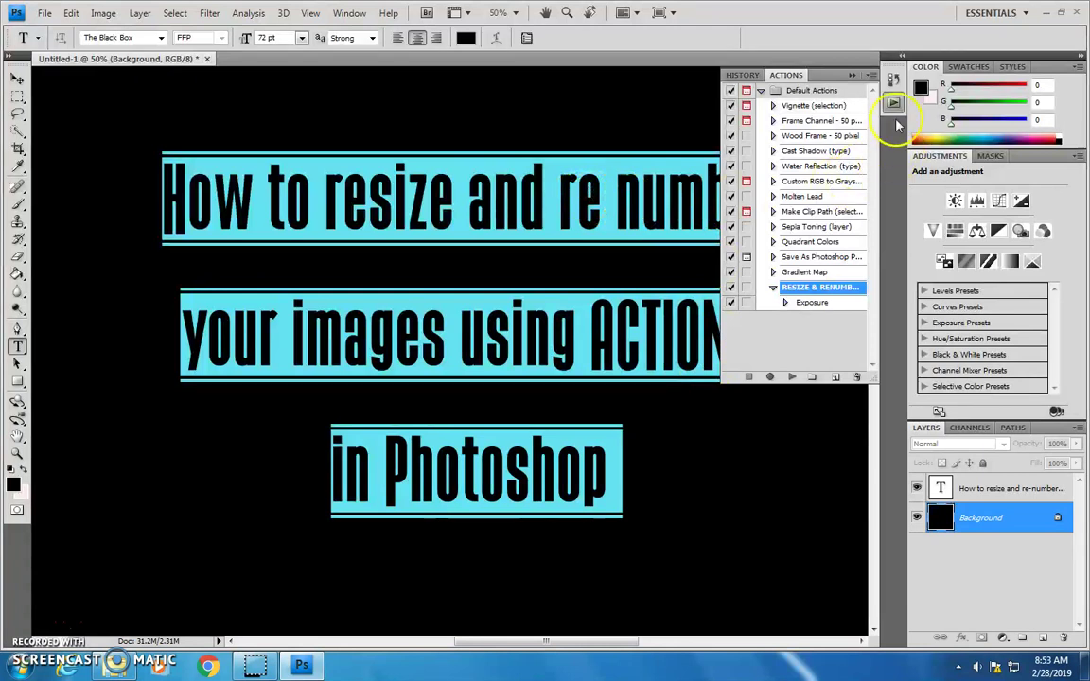
Move the Actions panel away from the title text on the canvas
{"action": "left_click_drag", "start_coordinate": [834, 76], "coordinate": [895, 128]}
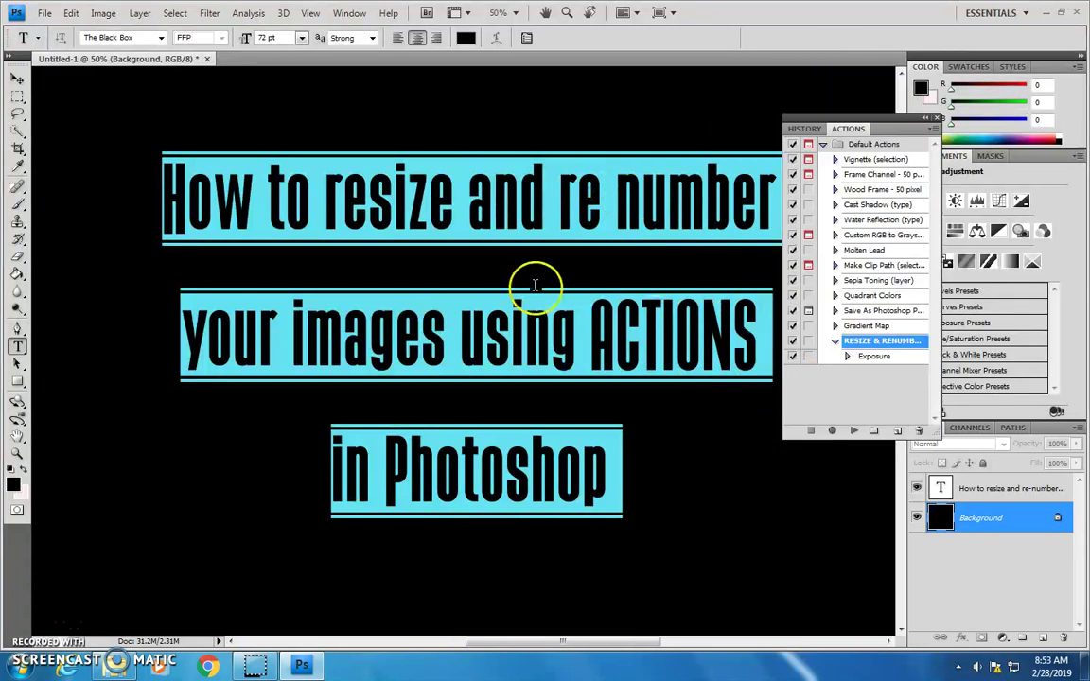
Switch to Windows Explorer, open RESIZED & RENUMBERED inside DAY 1, and check the processed images' names and the dimensions of 0001.jpg
{"action": "left_click", "coordinate": [118, 665]}
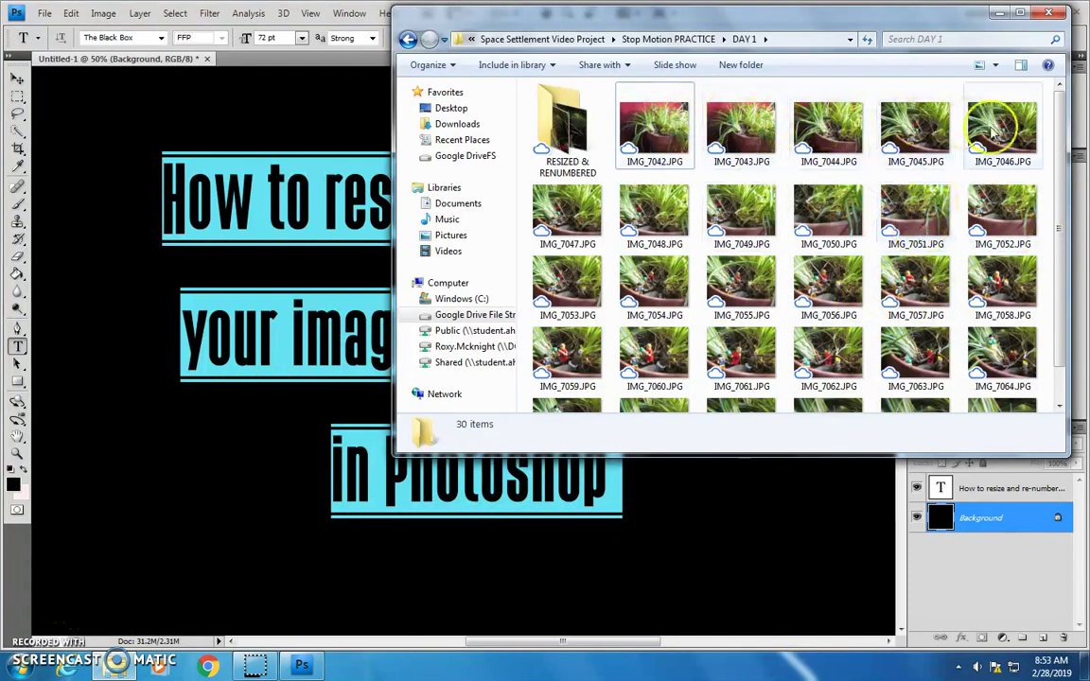
{"action": "double_click", "coordinate": [566, 133]}
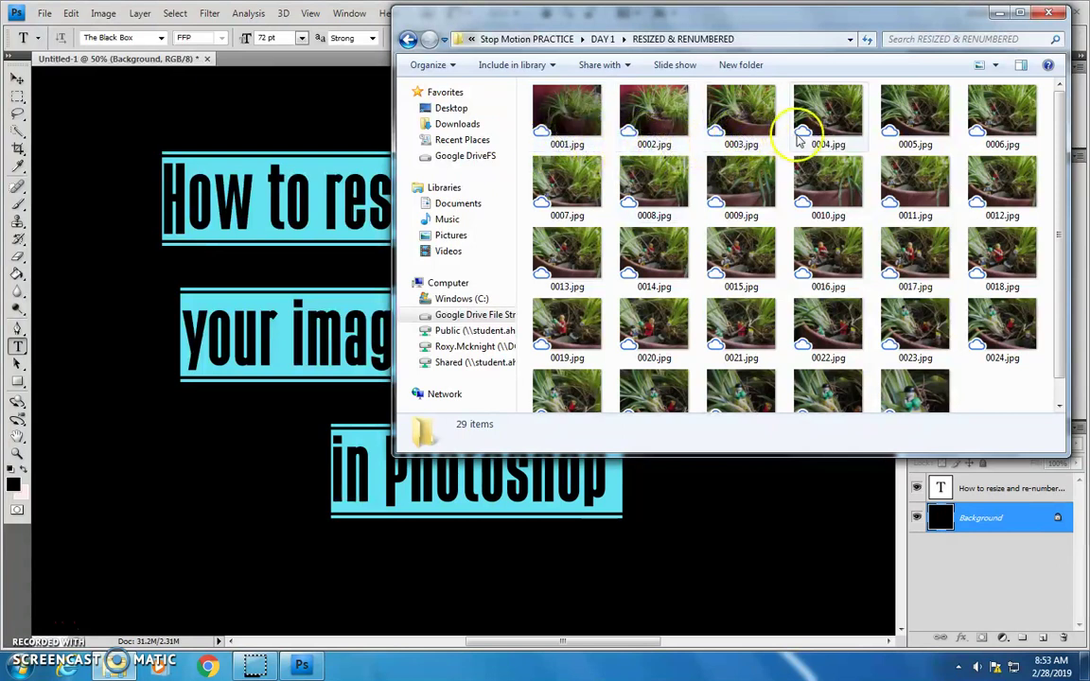
{"action": "left_click_drag", "start_coordinate": [1058, 326], "coordinate": [1051, 263]}
{"action": "left_click", "coordinate": [579, 116]}
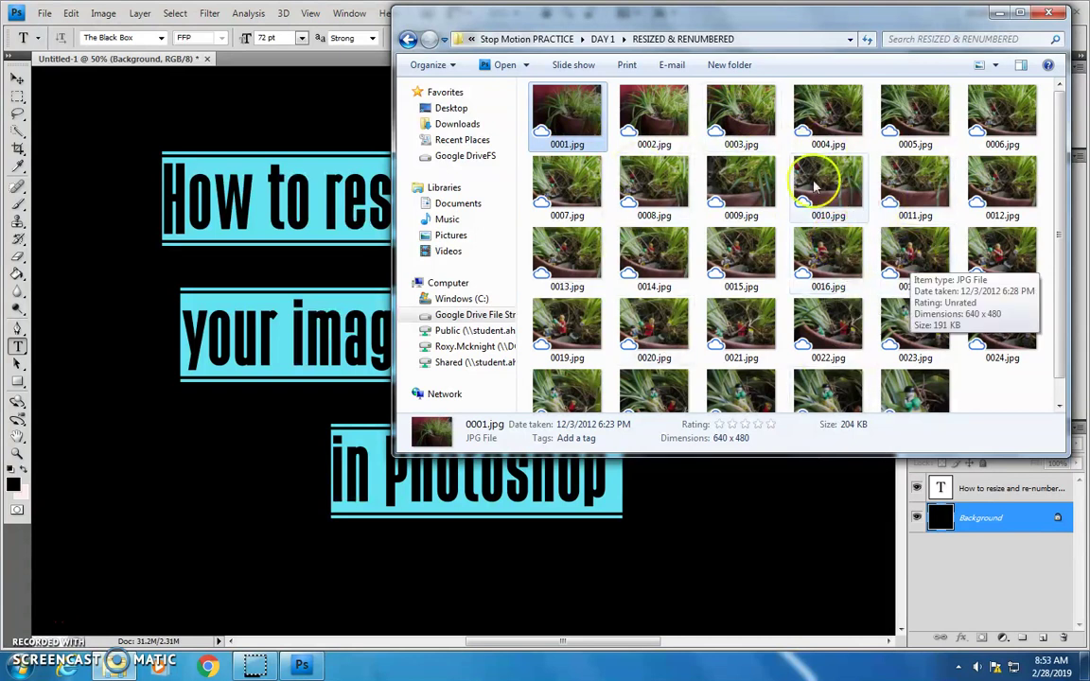
{"action": "left_click", "coordinate": [588, 112]}
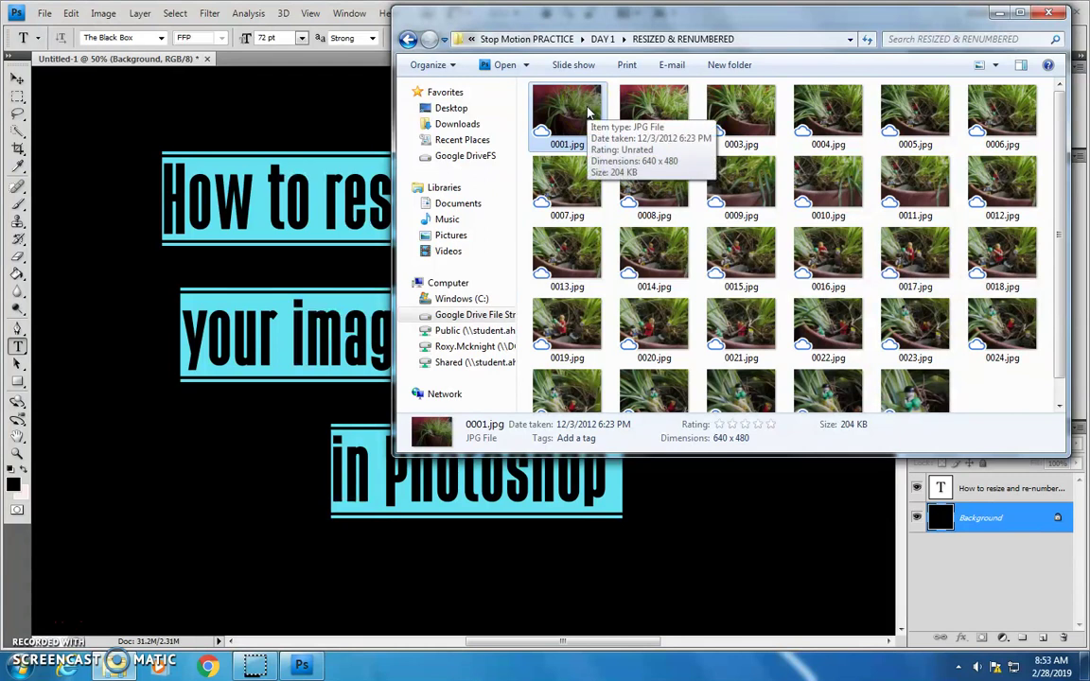